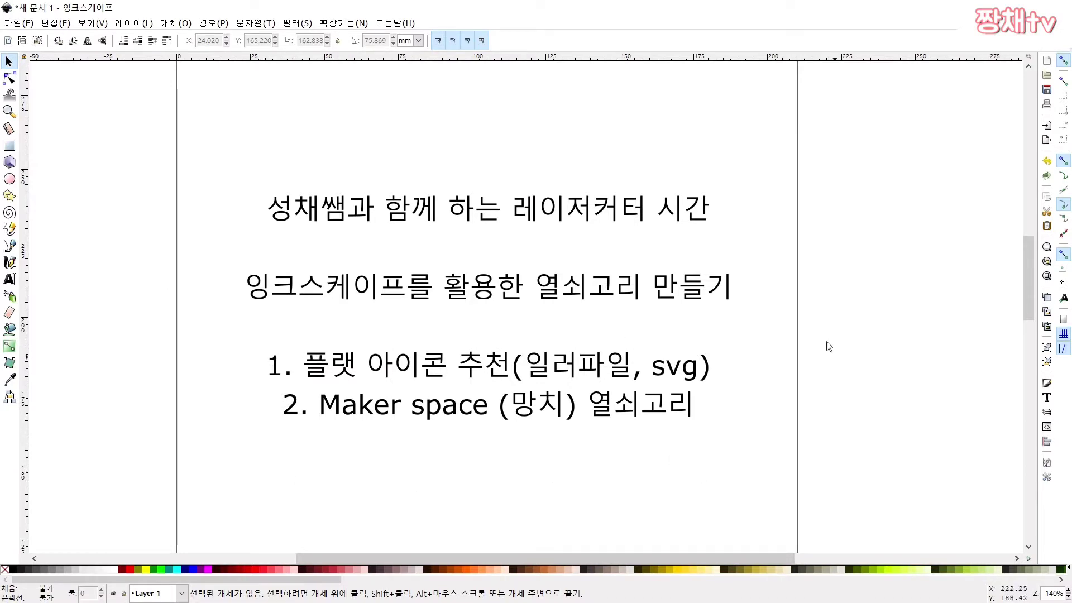
Delete the introductory text block and draw a rectangle about 82 mm wide and 24 mm high on the page.
{"action": "left_click", "coordinate": [445, 206]}
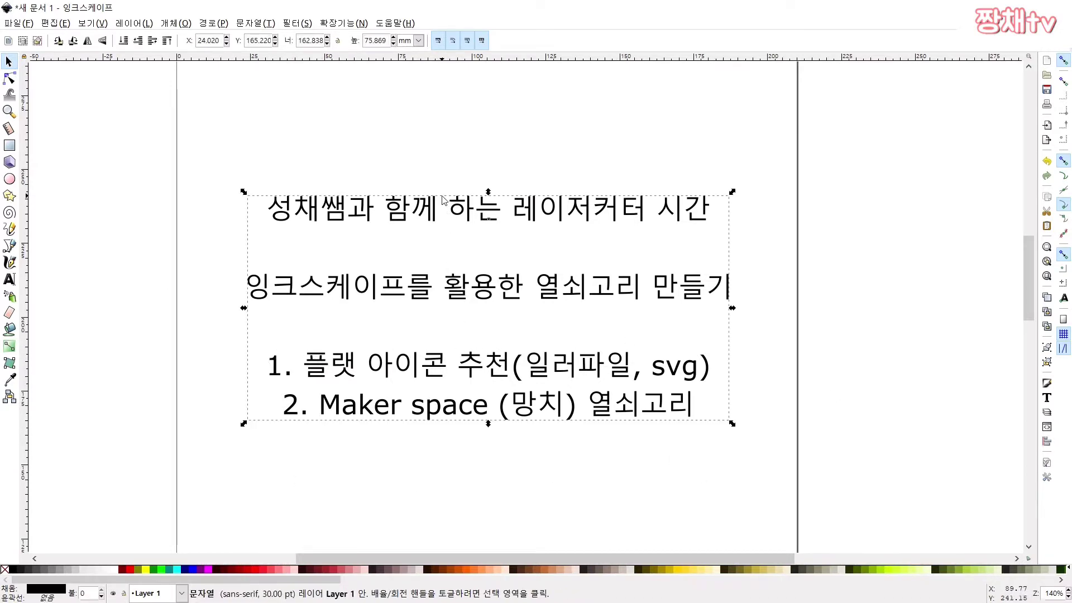
{"action": "key", "text": "Delete"}
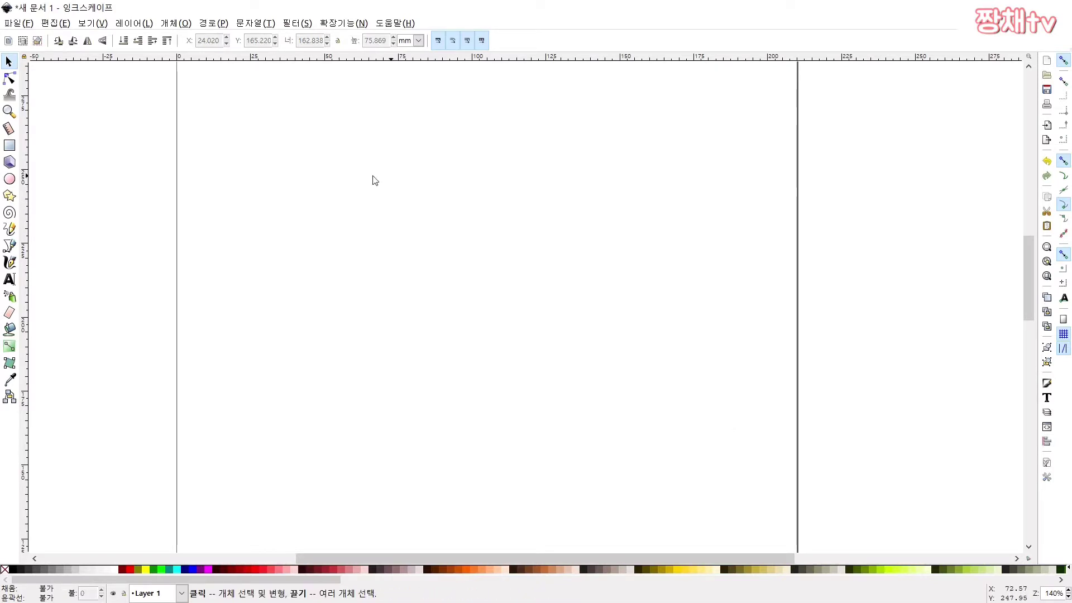
{"action": "left_click", "coordinate": [10, 145]}
{"action": "left_click_drag", "start_coordinate": [349, 182], "coordinate": [591, 253]}
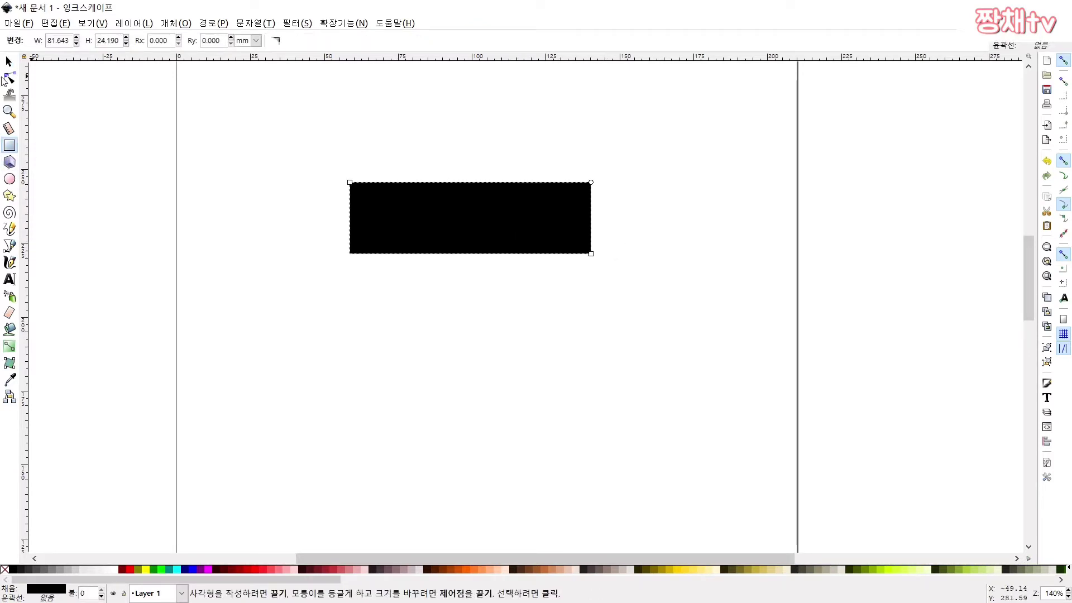
{"action": "left_click", "coordinate": [9, 61]}
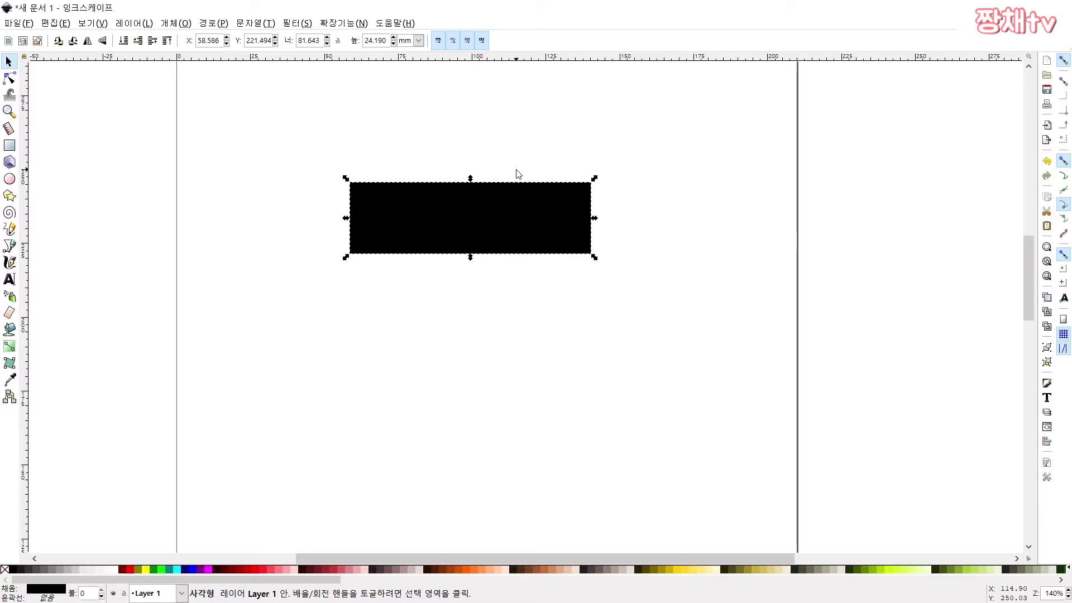
{"action": "left_click", "coordinate": [438, 143]}
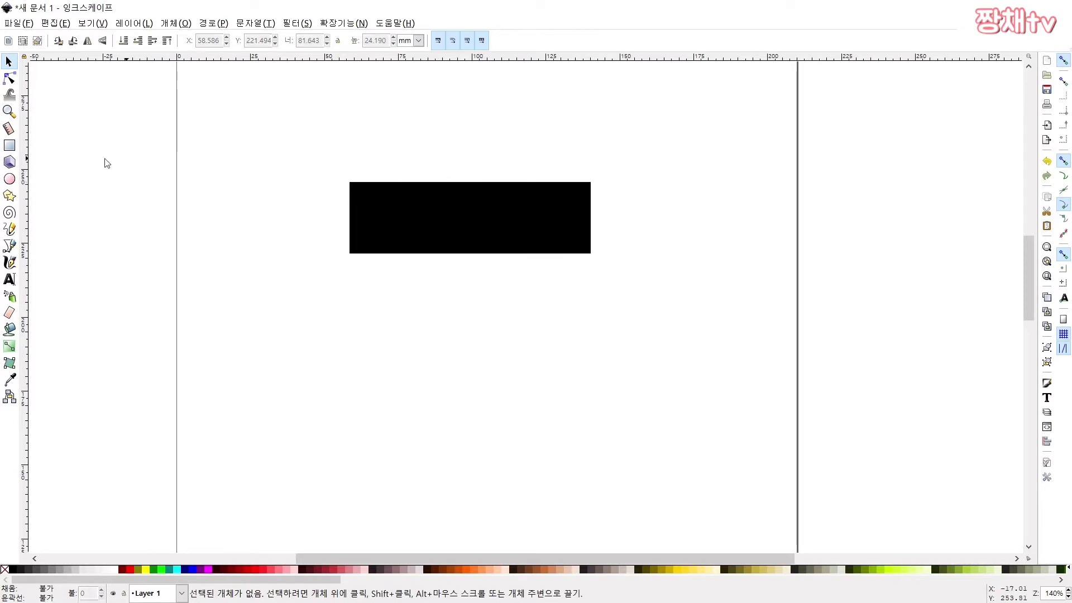
Remove the rectangle's fill and give it a flat black stroke.
{"action": "left_click", "coordinate": [486, 199]}
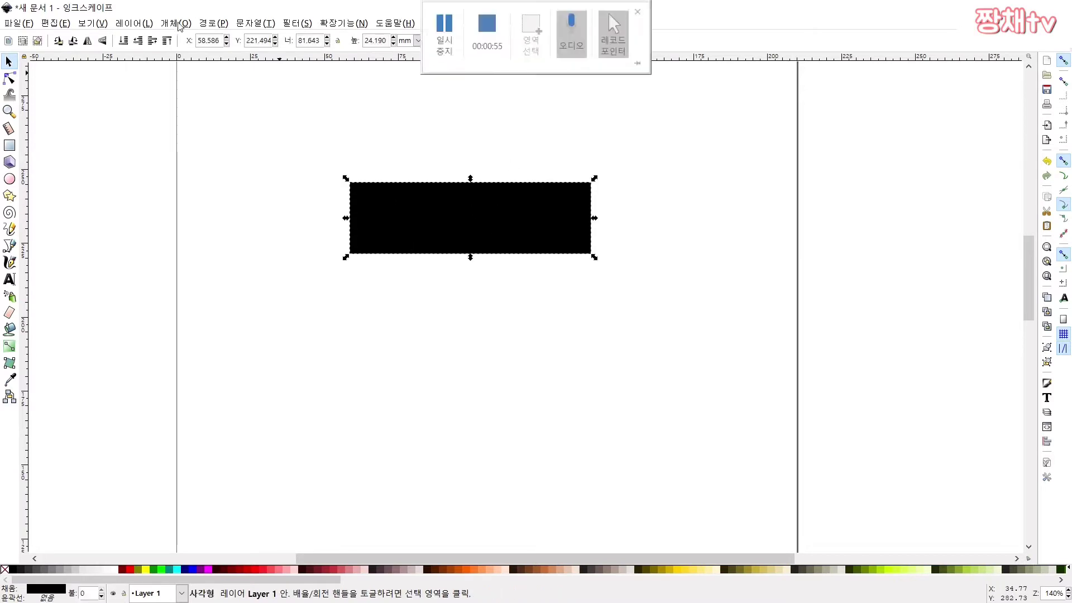
{"action": "left_click", "coordinate": [177, 23]}
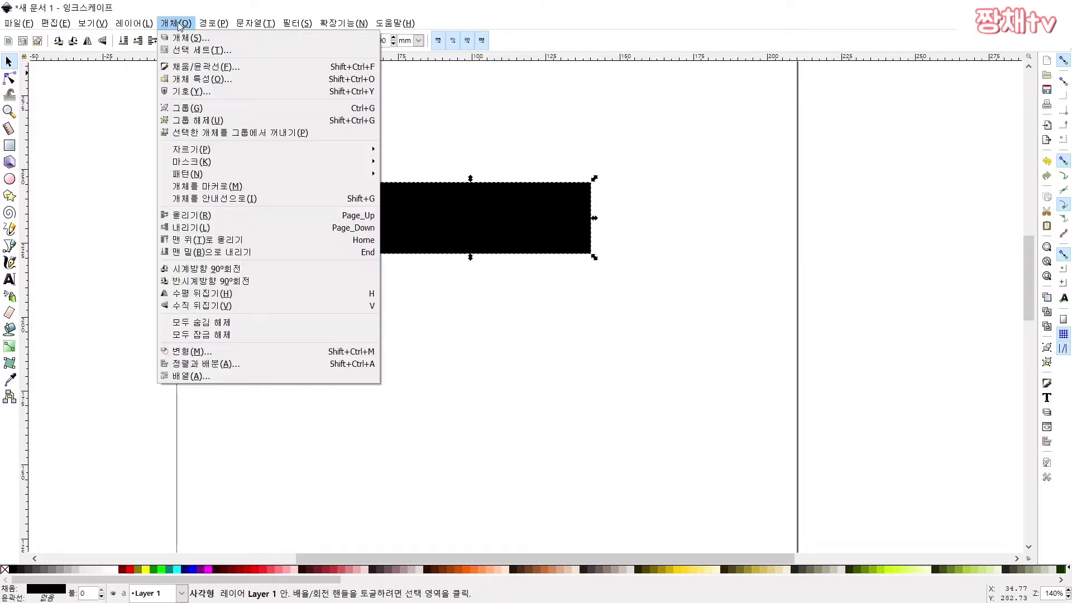
{"action": "left_click", "coordinate": [188, 70]}
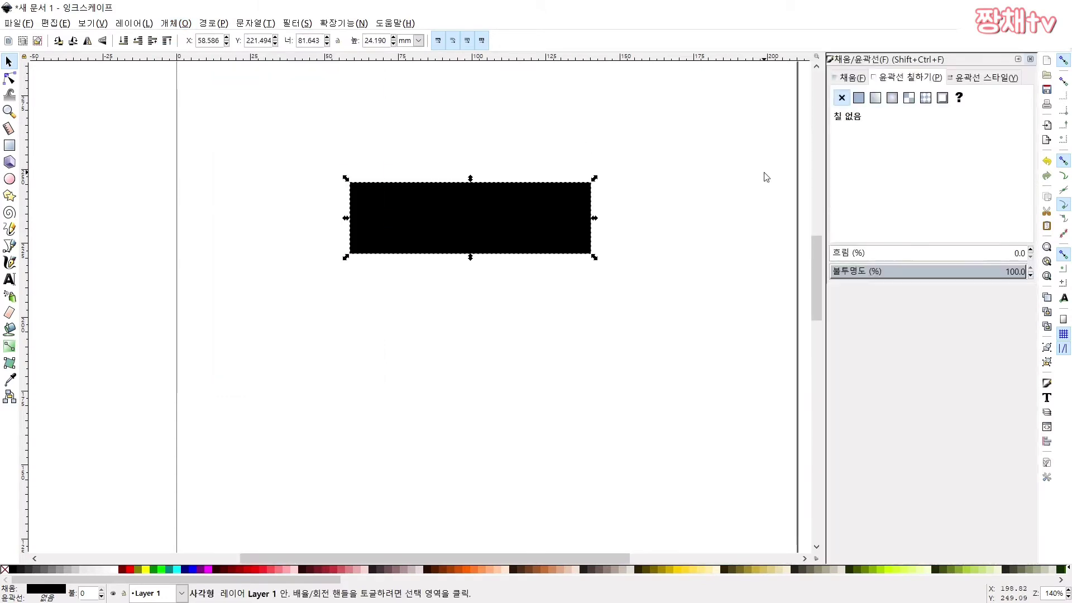
{"action": "left_click", "coordinate": [852, 78]}
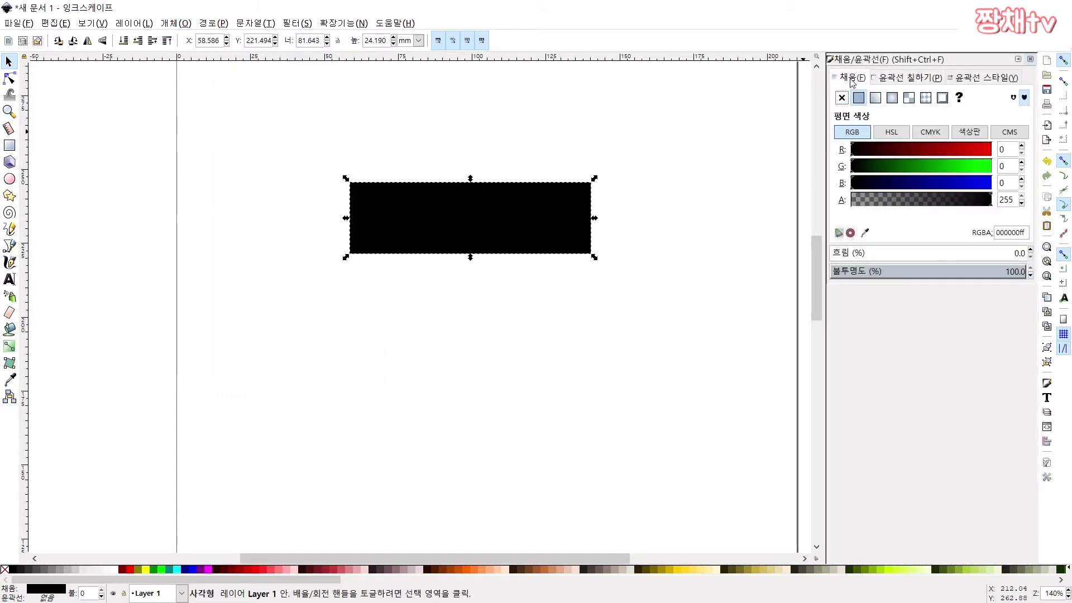
{"action": "left_click", "coordinate": [842, 98]}
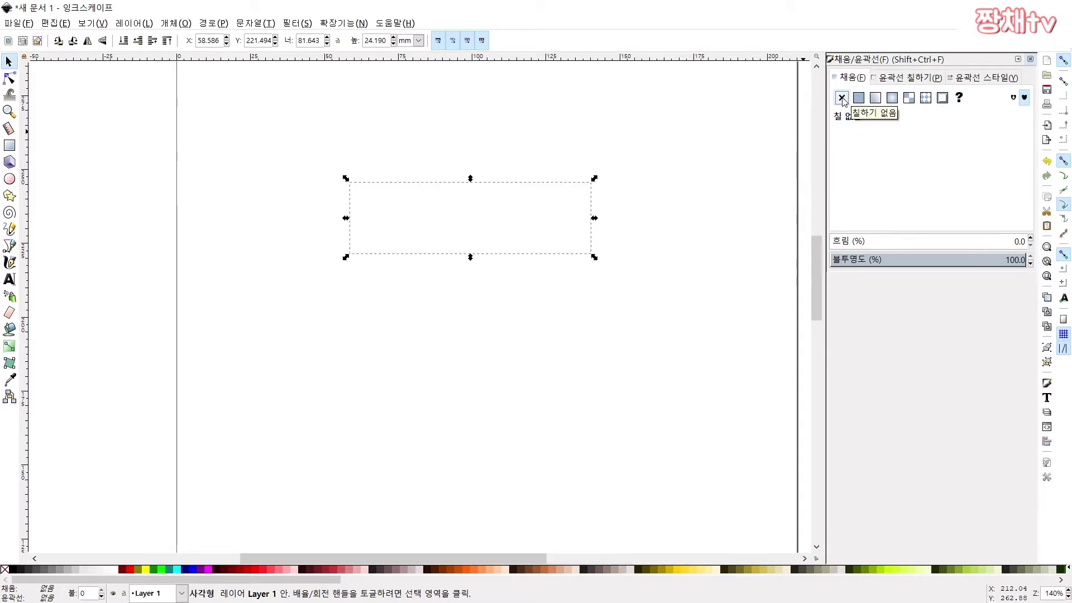
{"action": "left_click", "coordinate": [860, 99]}
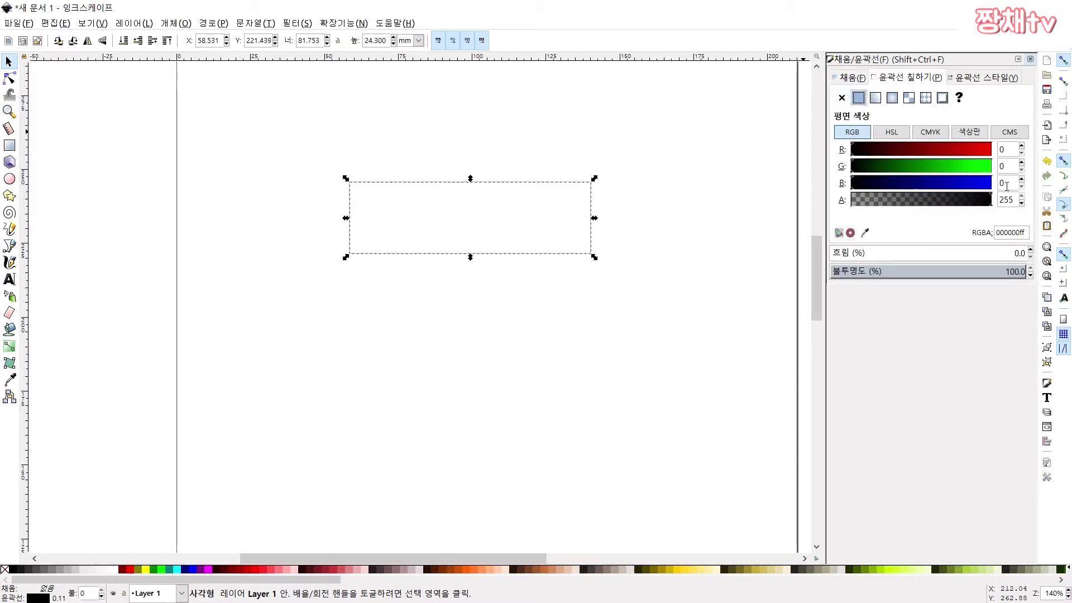
{"action": "left_click", "coordinate": [623, 214]}
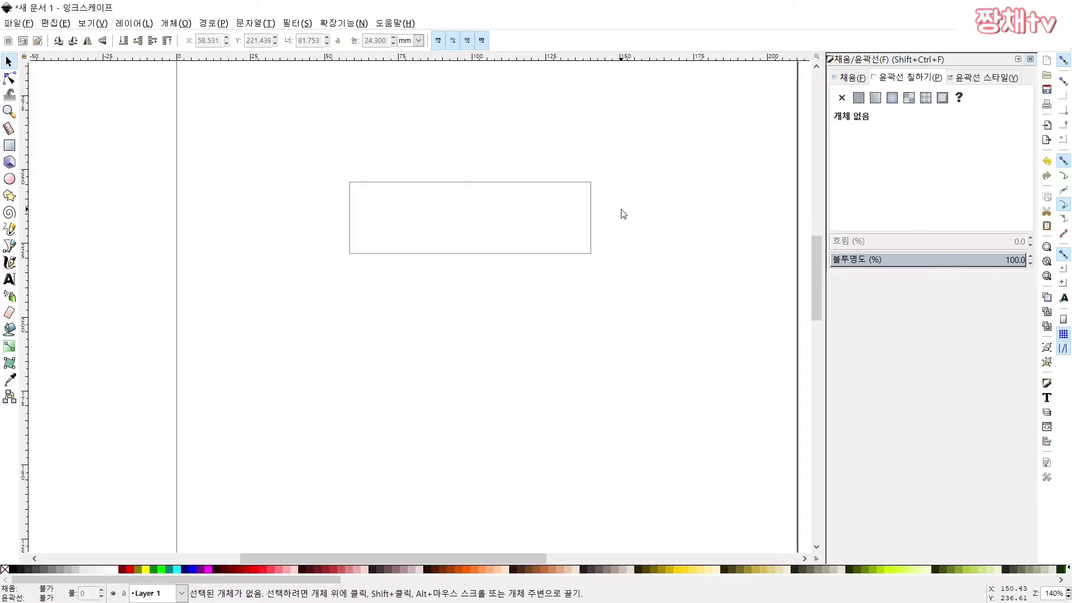
{"action": "left_click", "coordinate": [1030, 60]}
Move the outlined rectangle down and slightly to the right, to about X 66.5 mm and Y 207.6 mm.
{"action": "scroll", "coordinate": [441, 267], "scroll_direction": "up", "scroll_amount": 3}
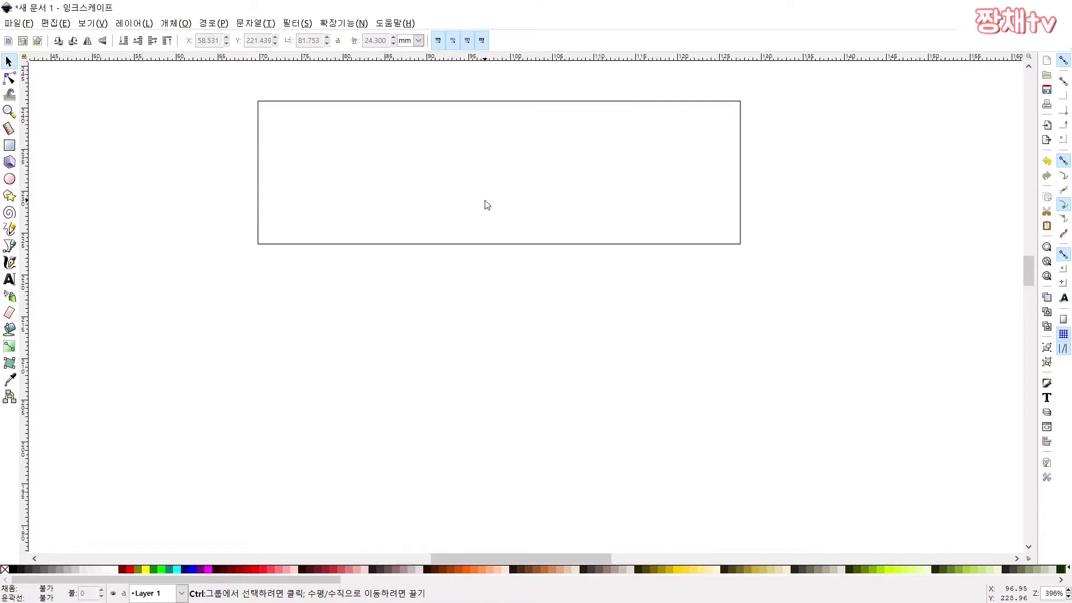
{"action": "scroll", "coordinate": [486, 201], "scroll_direction": "down", "scroll_amount": 1}
{"action": "left_click", "coordinate": [498, 101]}
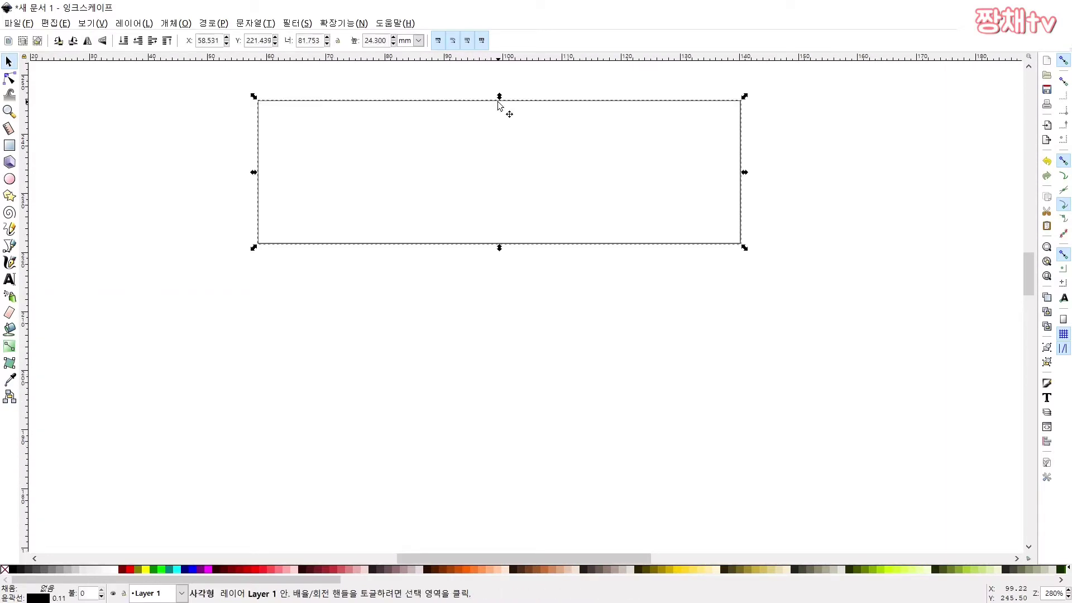
{"action": "left_click_drag", "start_coordinate": [497, 105], "coordinate": [503, 183]}
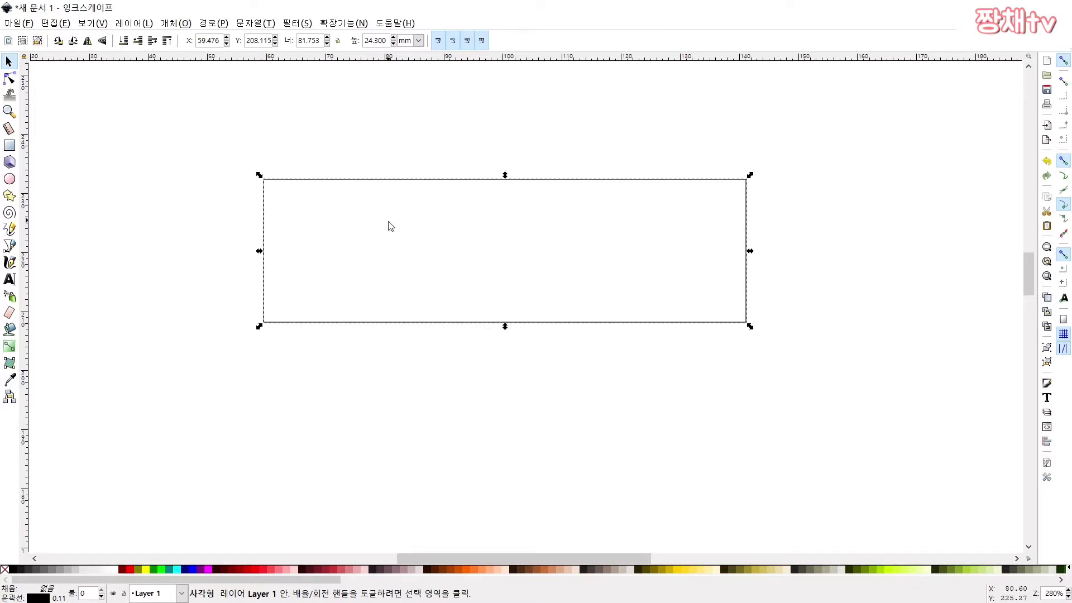
{"action": "left_click_drag", "start_coordinate": [379, 182], "coordinate": [437, 193]}
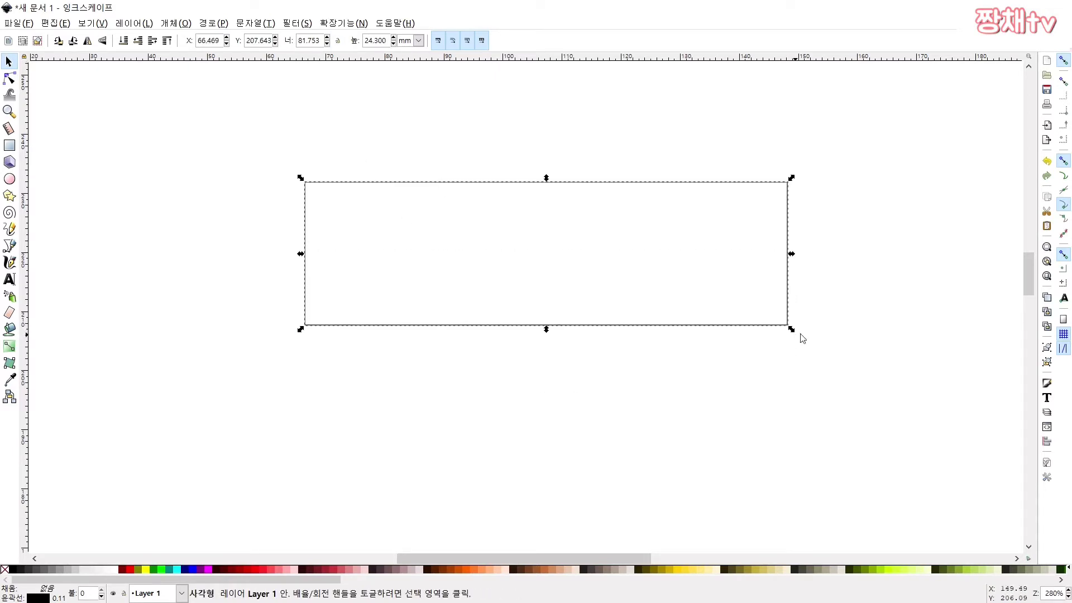
Set the rectangle's width to 80 mm and its height to 40 mm.
{"action": "double_click", "coordinate": [313, 41]}
{"action": "type", "text": "80"}
{"action": "key", "text": "Return"}
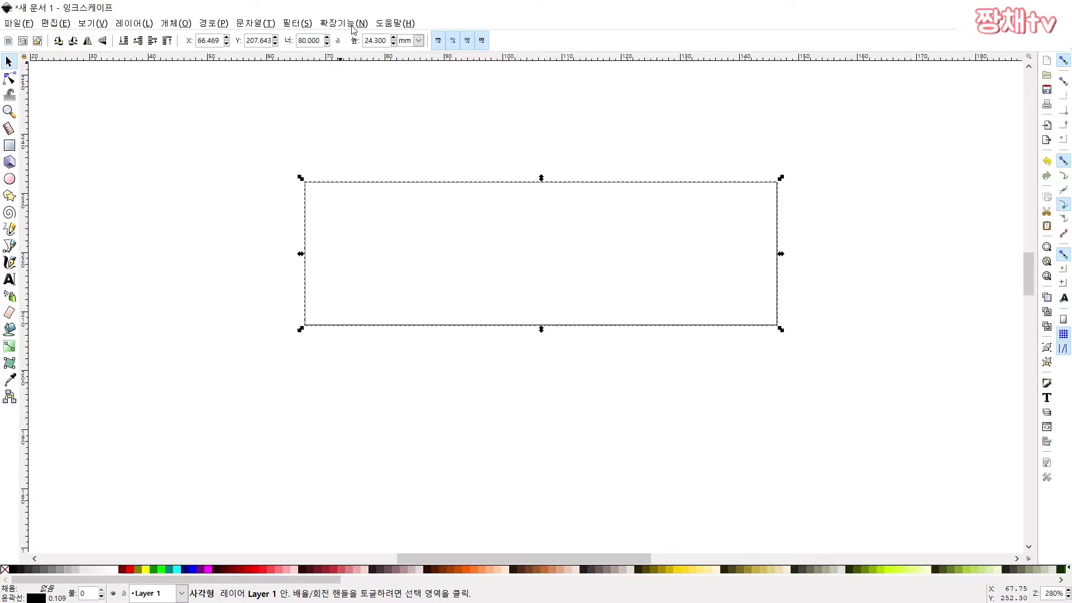
{"action": "double_click", "coordinate": [375, 41]}
{"action": "type", "text": "40"}
{"action": "key", "text": "Return"}
{"action": "scroll", "coordinate": [445, 197], "scroll_direction": "down", "scroll_amount": 2, "text": "ctrl"}
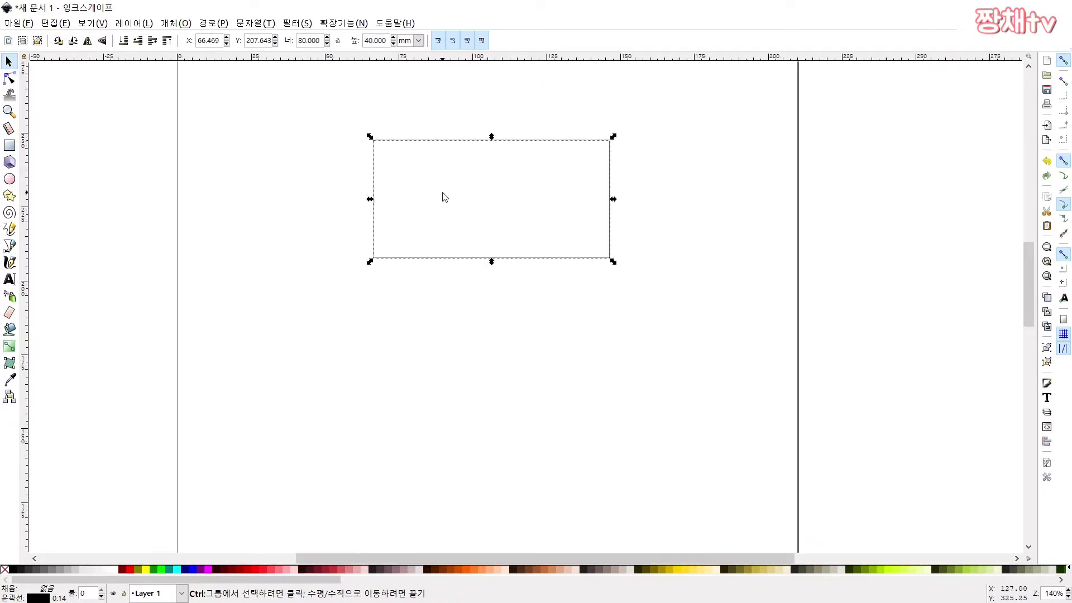
{"action": "scroll", "coordinate": [444, 197], "scroll_direction": "down", "scroll_amount": 2, "text": "ctrl"}
{"action": "scroll", "coordinate": [443, 196], "scroll_direction": "up", "scroll_amount": 2, "text": "ctrl"}
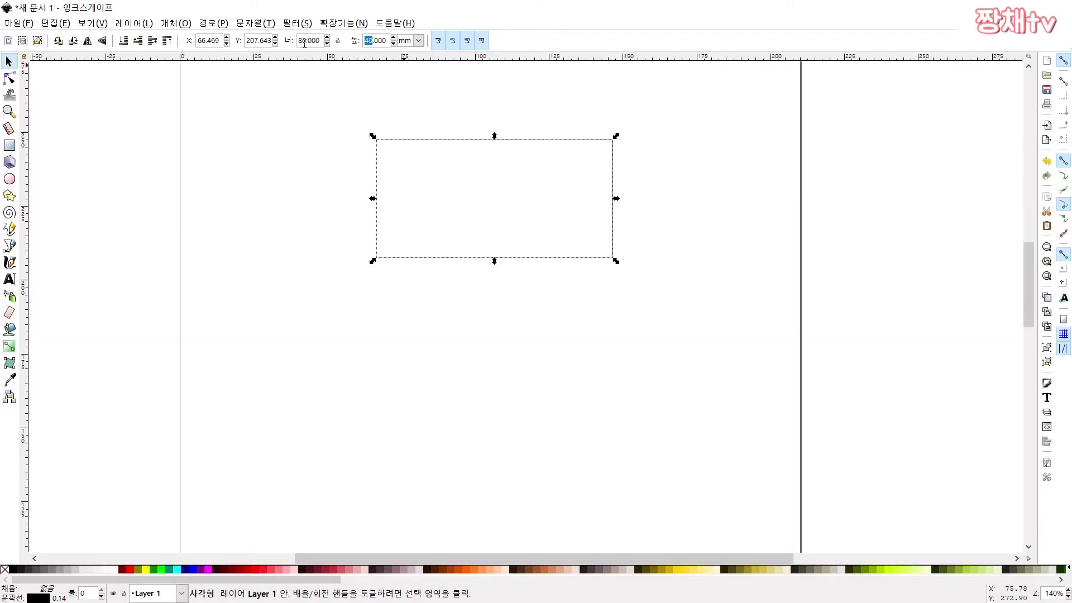
{"action": "left_click", "coordinate": [491, 93]}
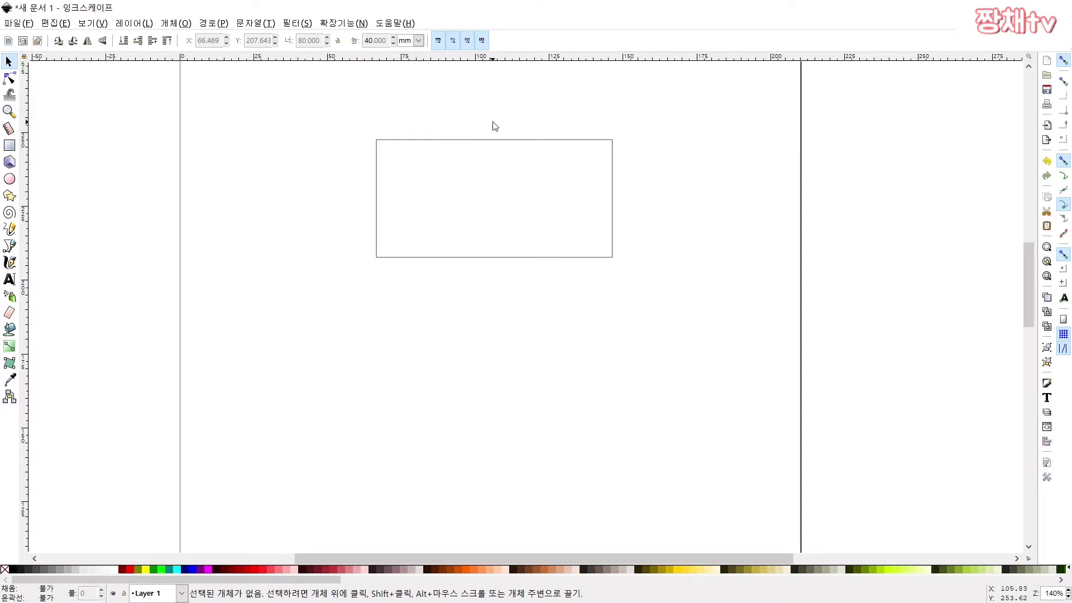
Round the rectangle's corners with horizontal and vertical radii of 4 mm.
{"action": "key", "text": "r"}
{"action": "left_click", "coordinate": [416, 140]}
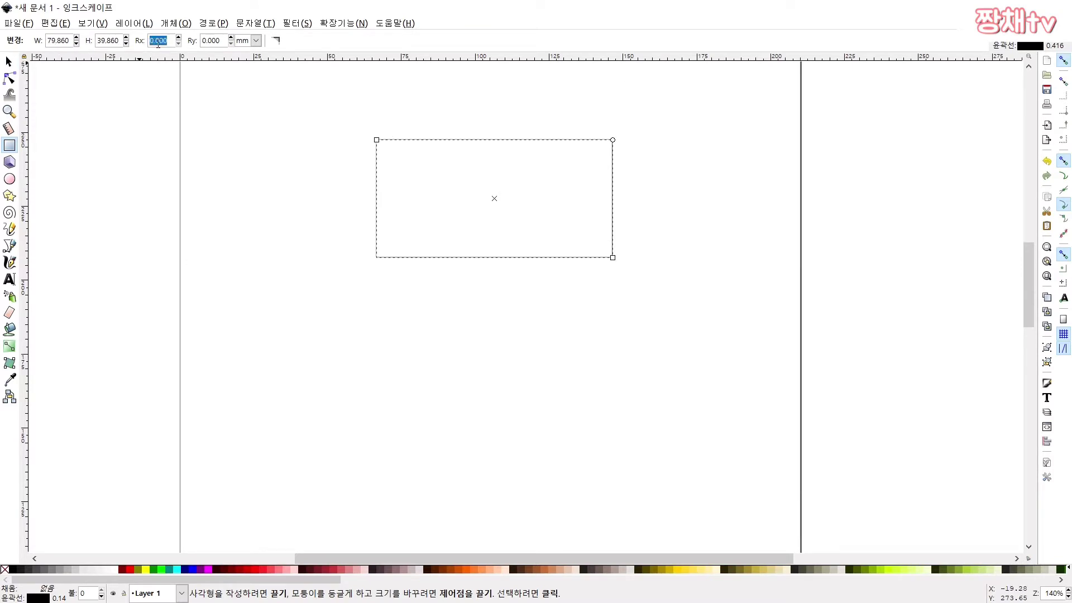
{"action": "type", "text": "4"}
{"action": "key", "text": "Tab"}
{"action": "type", "text": "4"}
{"action": "left_click", "coordinate": [9, 61]}
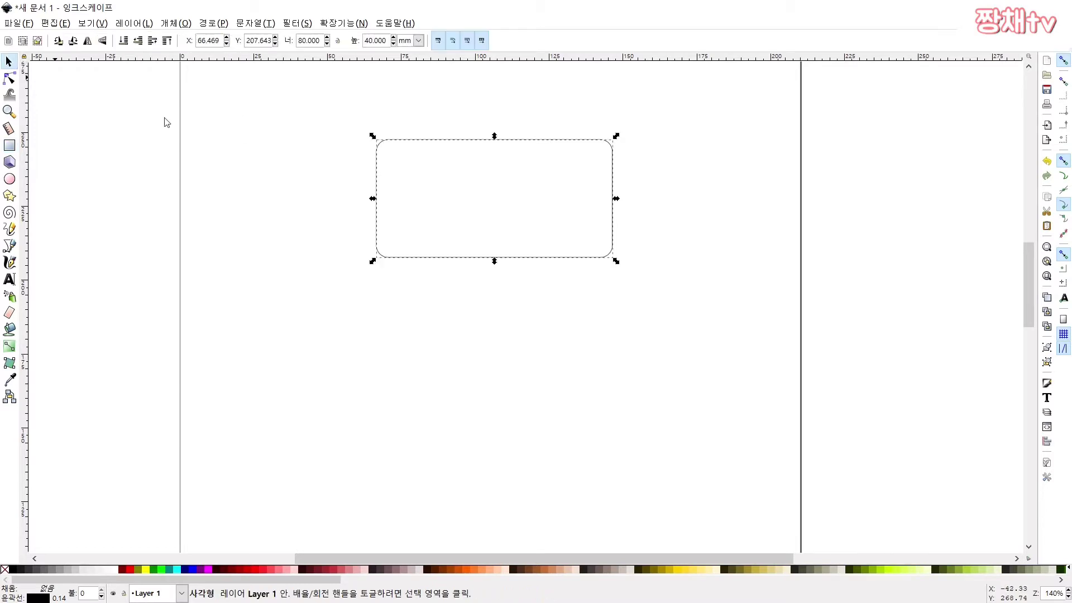
{"action": "left_click", "coordinate": [328, 180]}
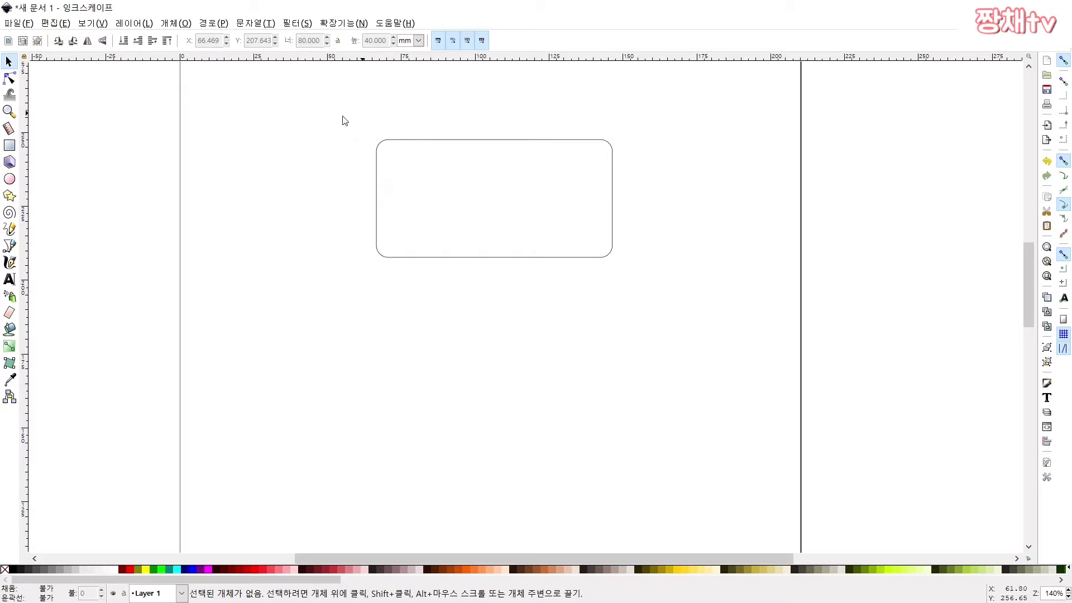
Add the text "Maker Space" in 30 pt sans-serif inside the rounded rectangle.
{"action": "left_click", "coordinate": [9, 279]}
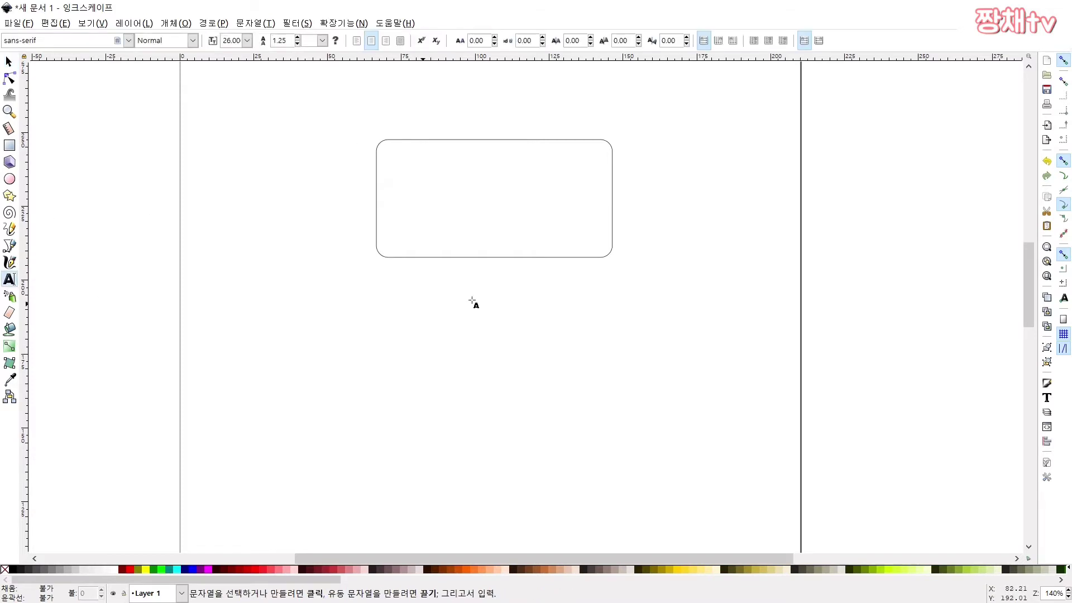
{"action": "left_click", "coordinate": [401, 205]}
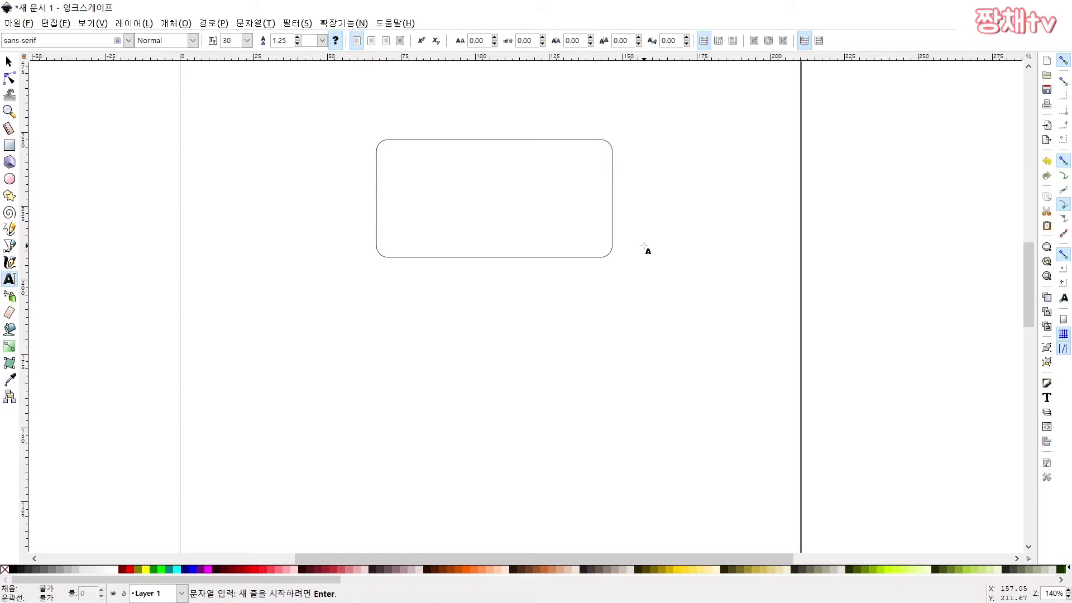
{"action": "type", "text": "M"}
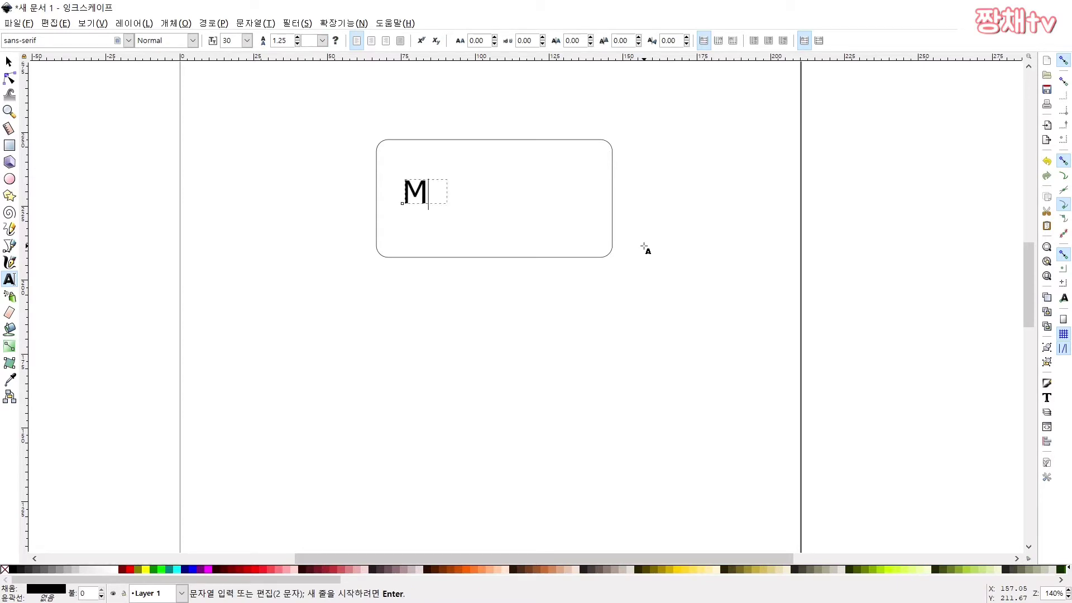
{"action": "type", "text": "aker sp"}
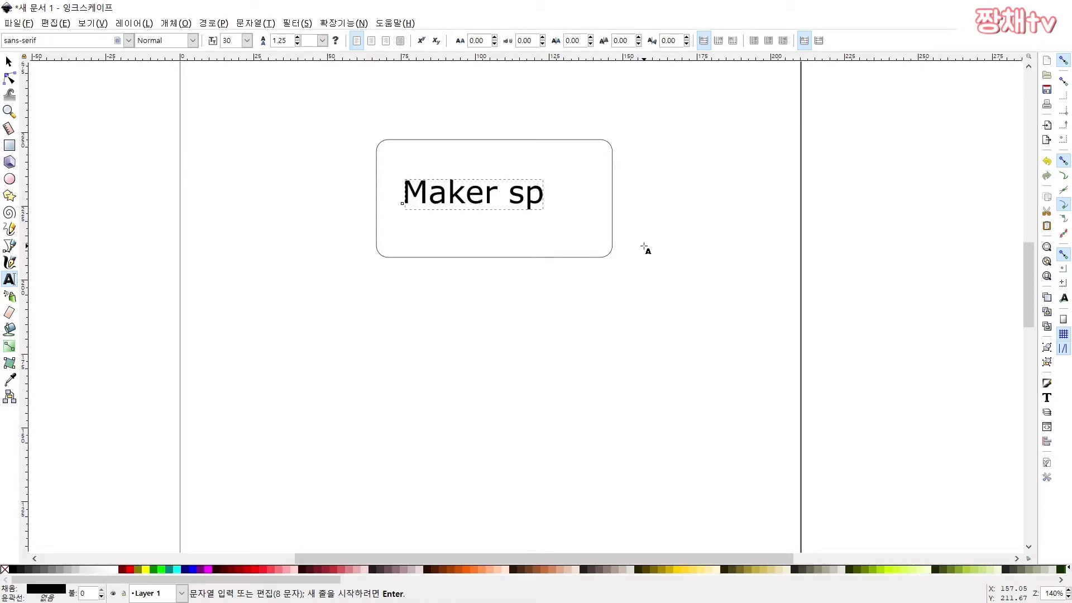
{"action": "key", "text": "BackSpace"}
{"action": "key", "text": "BackSpace"}
{"action": "type", "text": "Spav"}
{"action": "key", "text": "BackSpace"}
{"action": "type", "text": "c"}
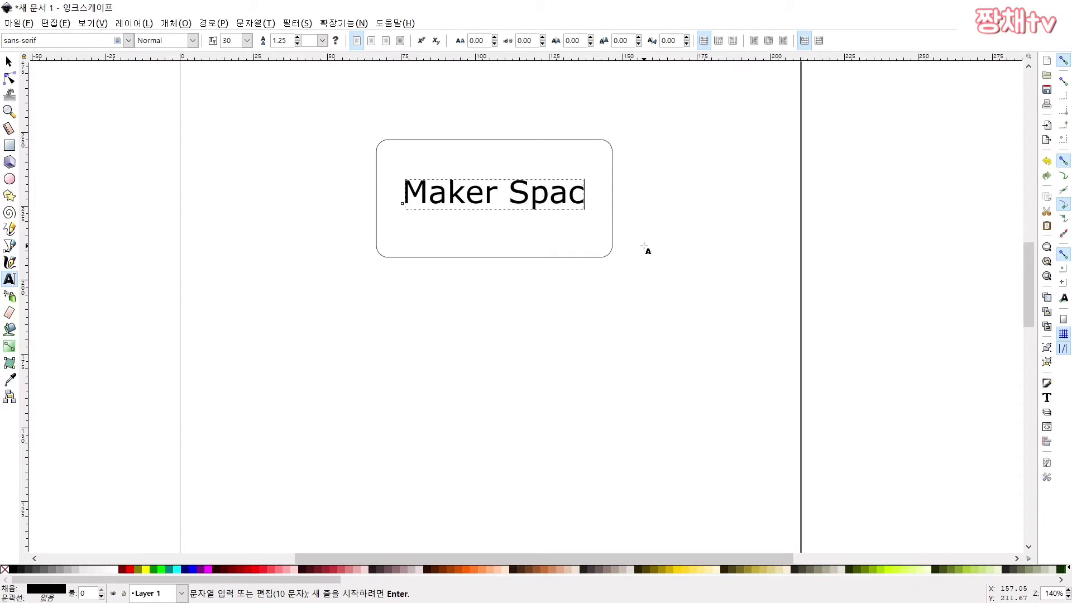
{"action": "type", "text": "e"}
{"action": "left_click", "coordinate": [6, 62]}
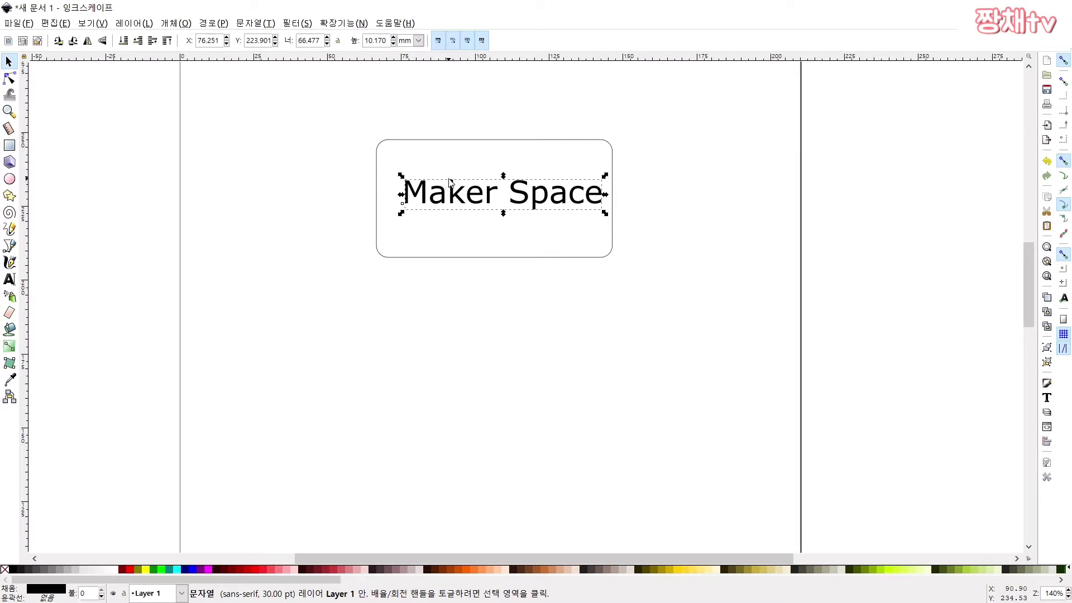
{"action": "left_click", "coordinate": [390, 192]}
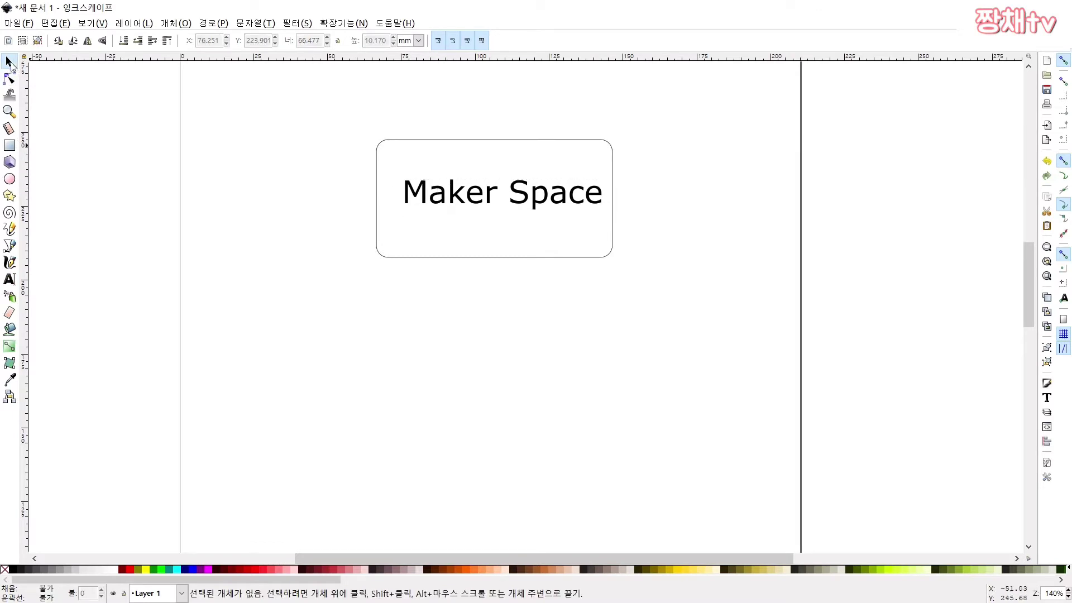
Move the "Maker Space" text toward the rectangle's upper left and shrink it to about 55 mm wide.
{"action": "left_click", "coordinate": [511, 195]}
{"action": "mouse_move", "coordinate": [511, 195]}
{"action": "left_mouse_down"}
{"action": "mouse_move", "coordinate": [495, 201]}
{"action": "mouse_move", "coordinate": [500, 182]}
{"action": "mouse_move", "coordinate": [501, 202]}
{"action": "left_mouse_up"}
{"action": "left_click_drag", "start_coordinate": [597, 222], "coordinate": [533, 193]}
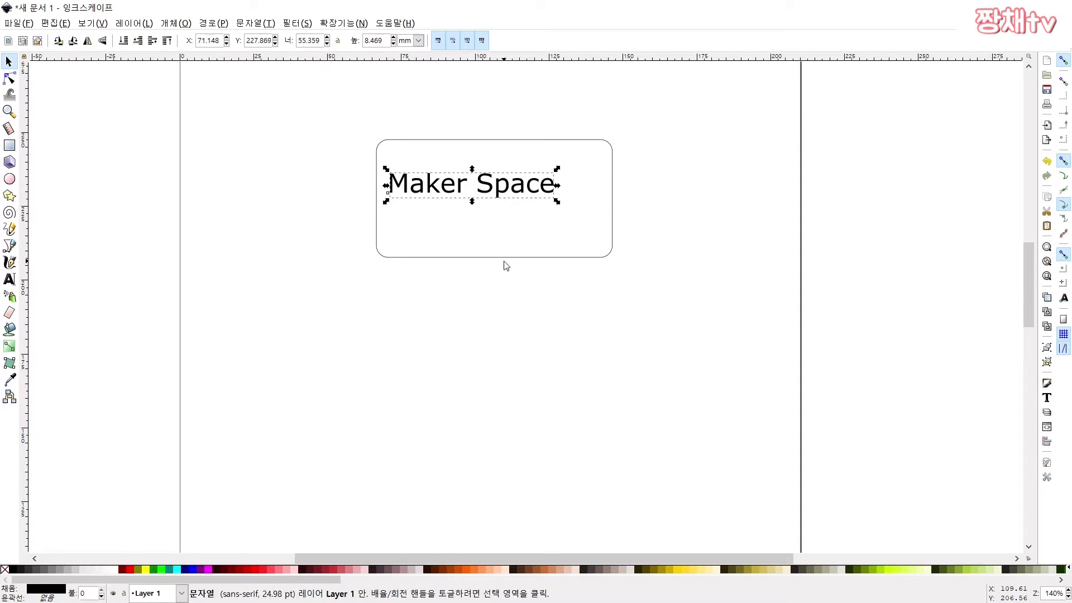
Reduce the rounded rectangle's height to about 28.5 mm from its bottom edge and nudge the text slightly down and right.
{"action": "left_click", "coordinate": [508, 265]}
{"action": "left_click", "coordinate": [495, 257]}
{"action": "left_click_drag", "start_coordinate": [495, 258], "coordinate": [504, 193]}
{"action": "left_click", "coordinate": [510, 198]}
{"action": "left_click", "coordinate": [515, 257]}
{"action": "left_click", "coordinate": [667, 131]}
Select the text and the rounded rectangle together and centre them horizontally on each other.
{"action": "left_click_drag", "start_coordinate": [675, 119], "coordinate": [296, 293]}
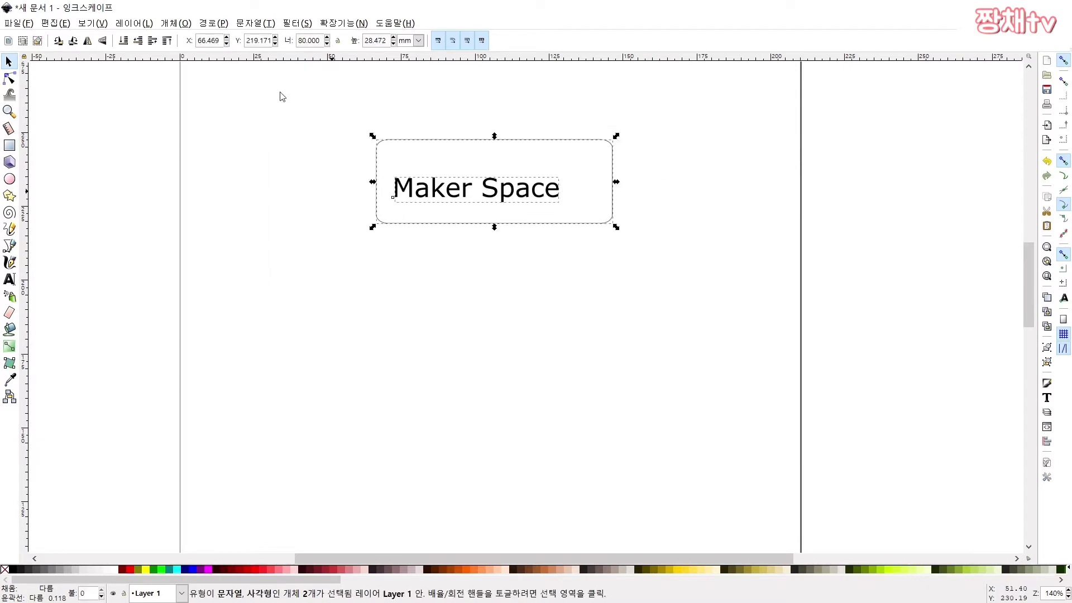
{"action": "left_click", "coordinate": [182, 24]}
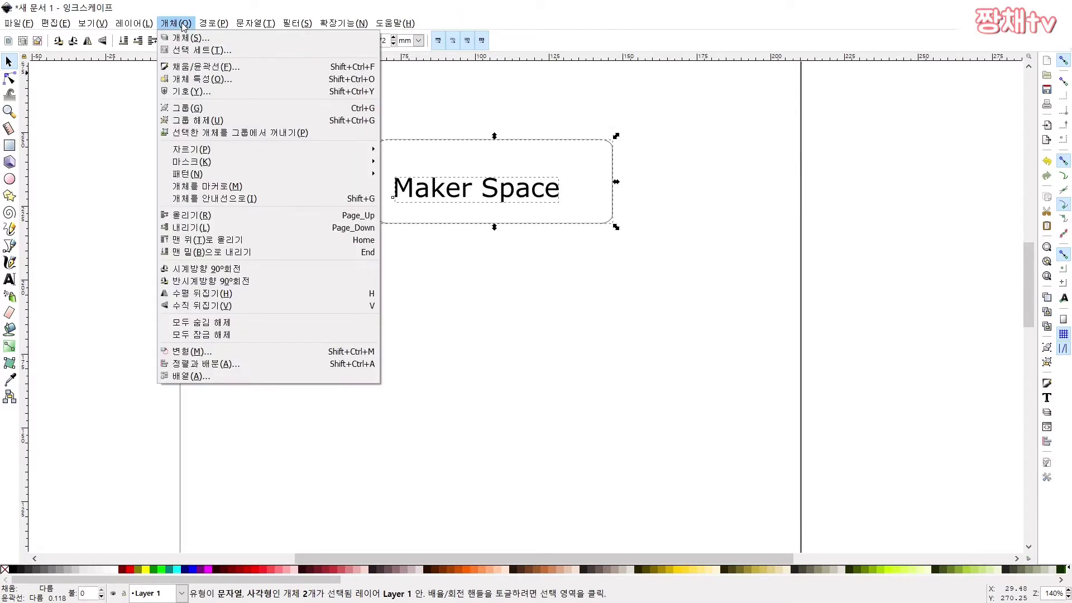
{"action": "left_click", "coordinate": [219, 363]}
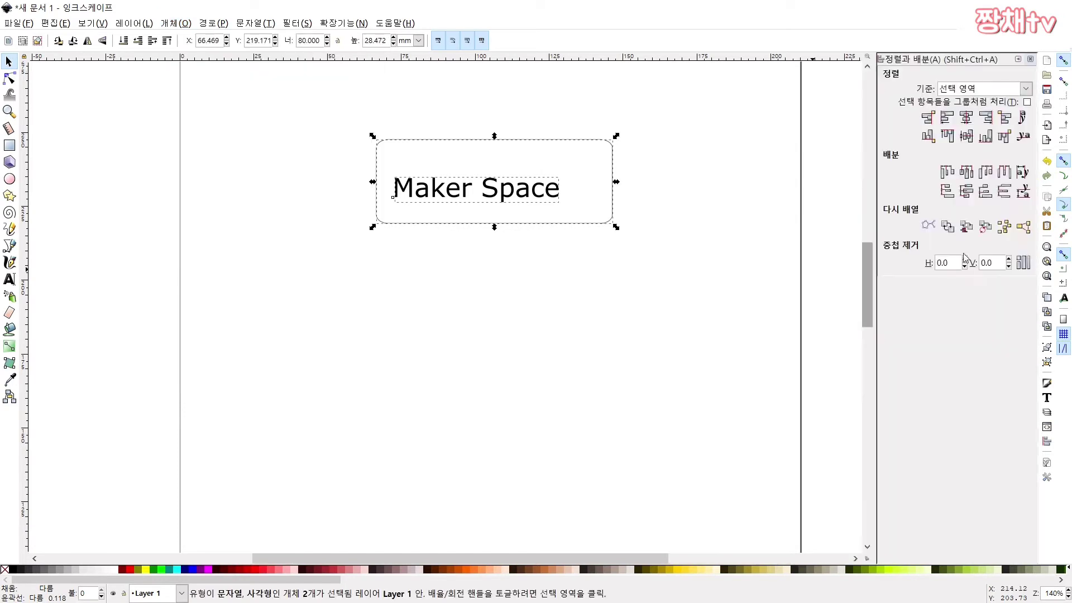
{"action": "left_click", "coordinate": [973, 120]}
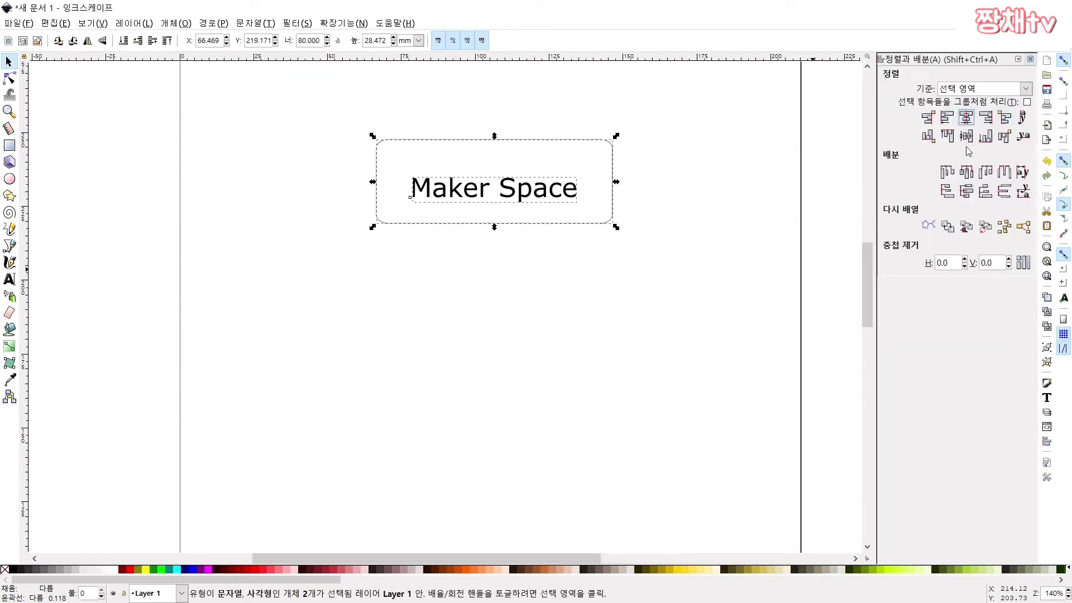
Centre the "Maker Space" text and the rounded rectangle vertically on each other, and clear the selection.
{"action": "left_click", "coordinate": [967, 137]}
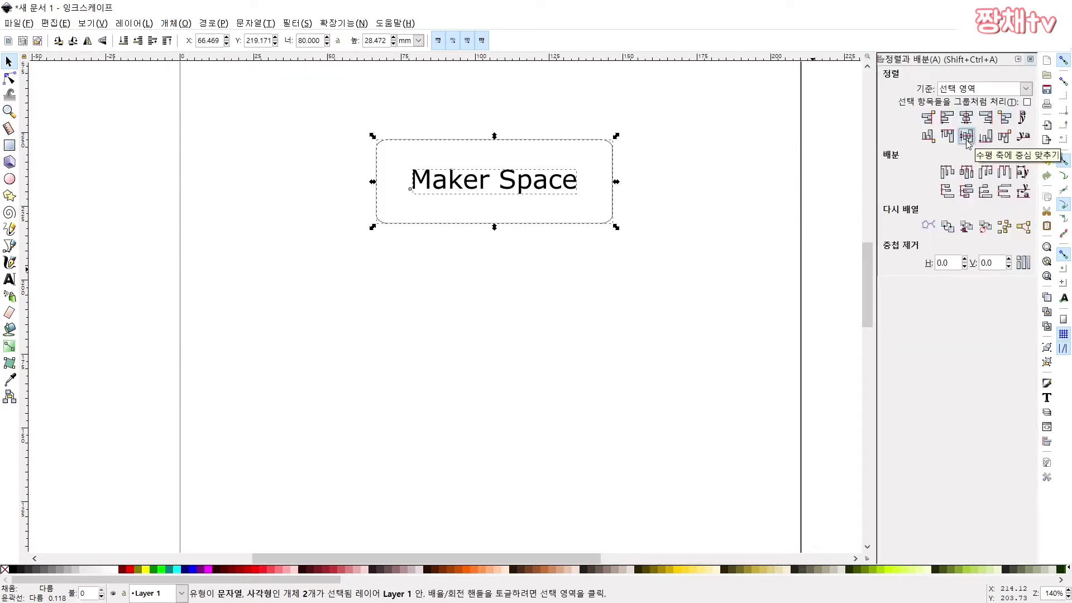
{"action": "left_click", "coordinate": [672, 232]}
Nudge the "Maker Space" text about 5.8 mm left and about 1.6 mm down inside the rounded rectangle.
{"action": "left_click", "coordinate": [519, 186]}
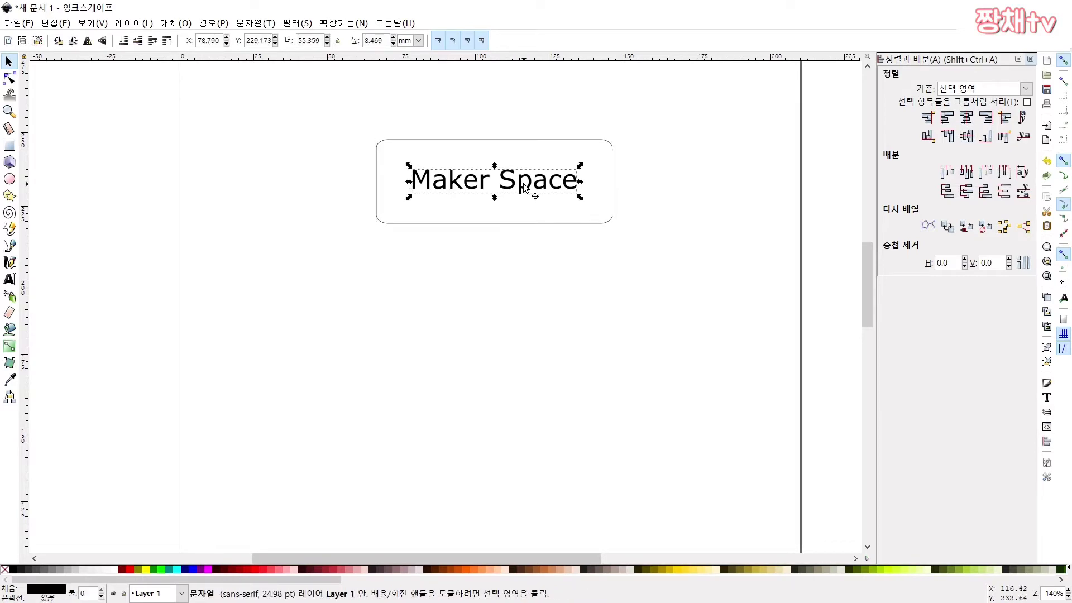
{"action": "key", "text": "Left"}
{"action": "key", "text": "Left"}
{"action": "key", "text": "Left"}
{"action": "key", "text": "Left"}
{"action": "key", "text": "Left"}
{"action": "key", "text": "Left"}
{"action": "key", "text": "Left"}
{"action": "key", "text": "Left"}
{"action": "key", "text": "Left"}
{"action": "key", "text": "Left"}
{"action": "key", "text": "Left"}
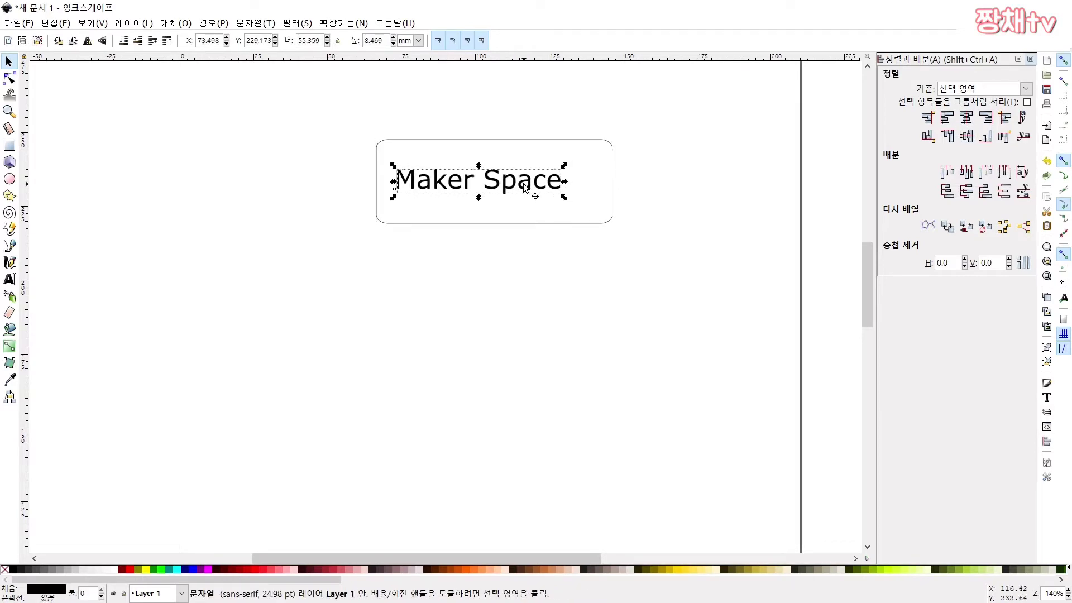
{"action": "key", "text": "Right"}
{"action": "key", "text": "Right"}
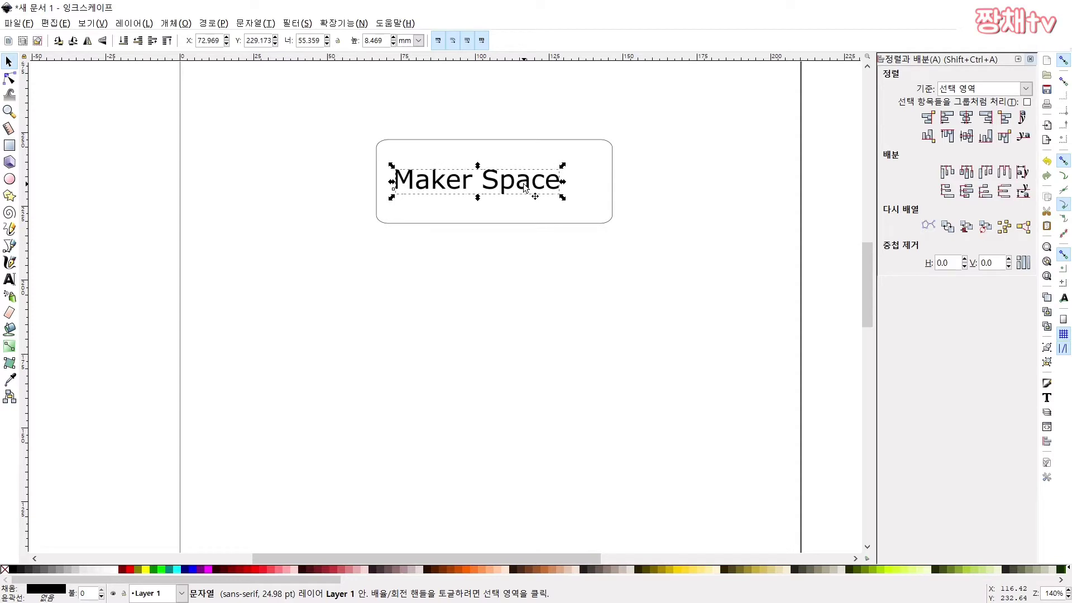
{"action": "key", "text": "Down"}
{"action": "key", "text": "Down"}
{"action": "key", "text": "Down"}
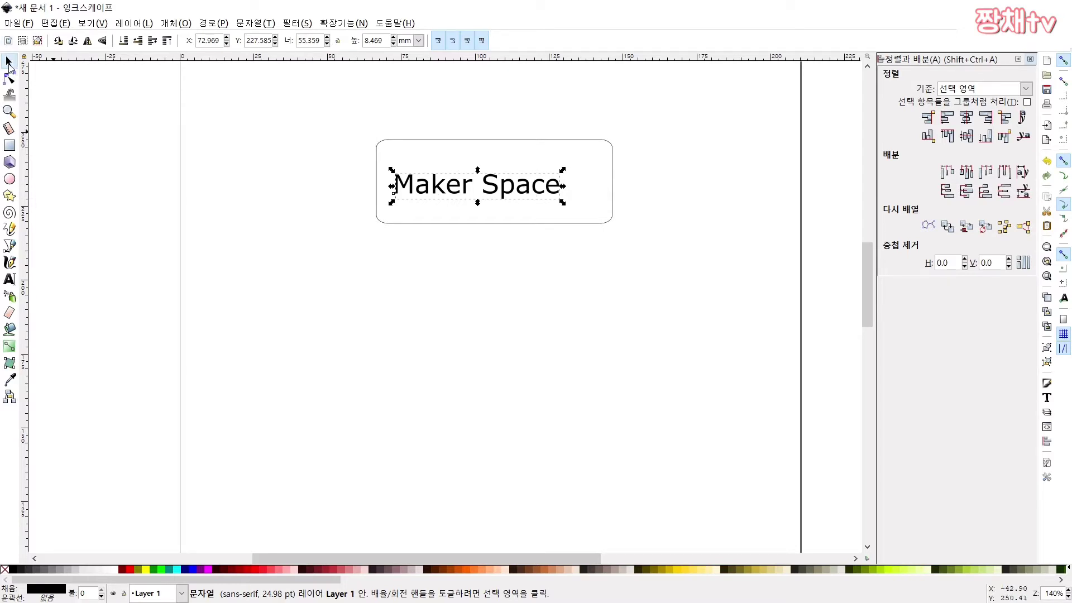
{"action": "left_click", "coordinate": [617, 167]}
{"action": "left_click", "coordinate": [613, 158]}
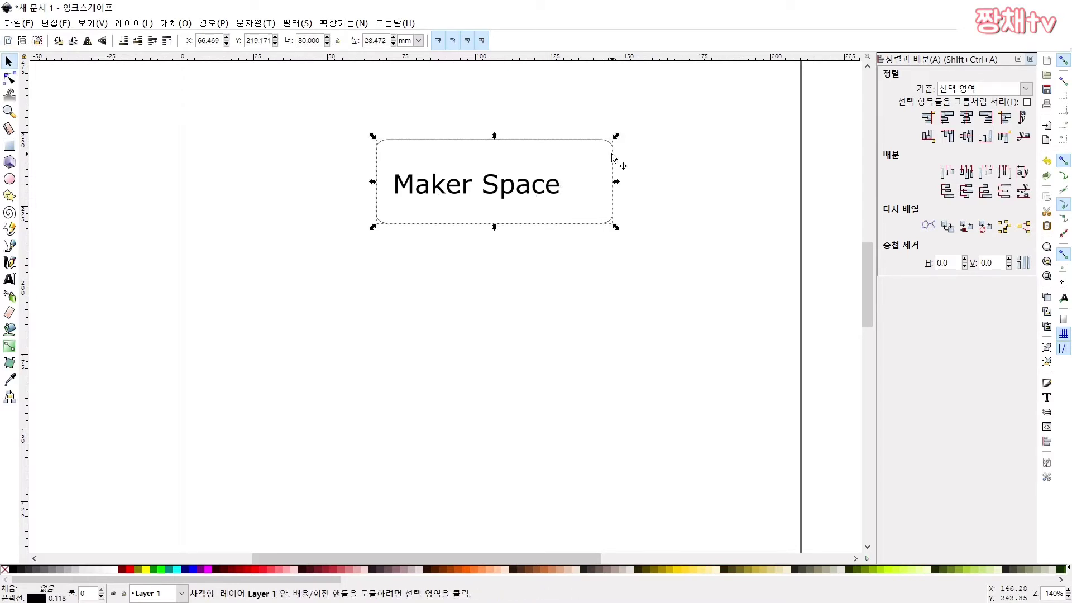
{"action": "left_click", "coordinate": [669, 136]}
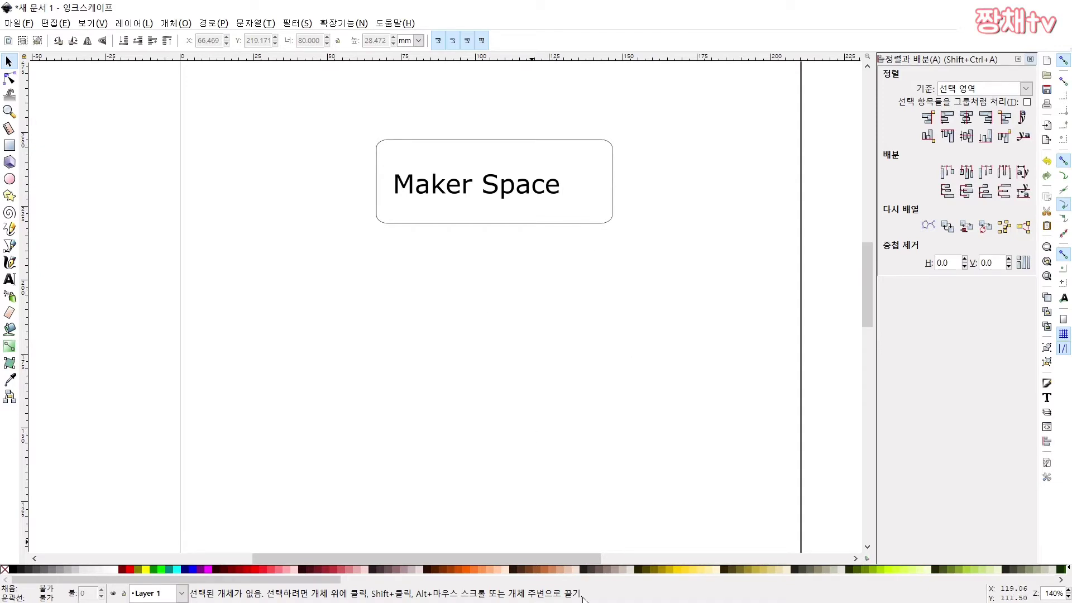
Switch to Chrome and search Google Images for "망치 무료 일러스트".
{"action": "key", "text": "alt+Tab"}
{"action": "key", "text": "alt+Tab"}
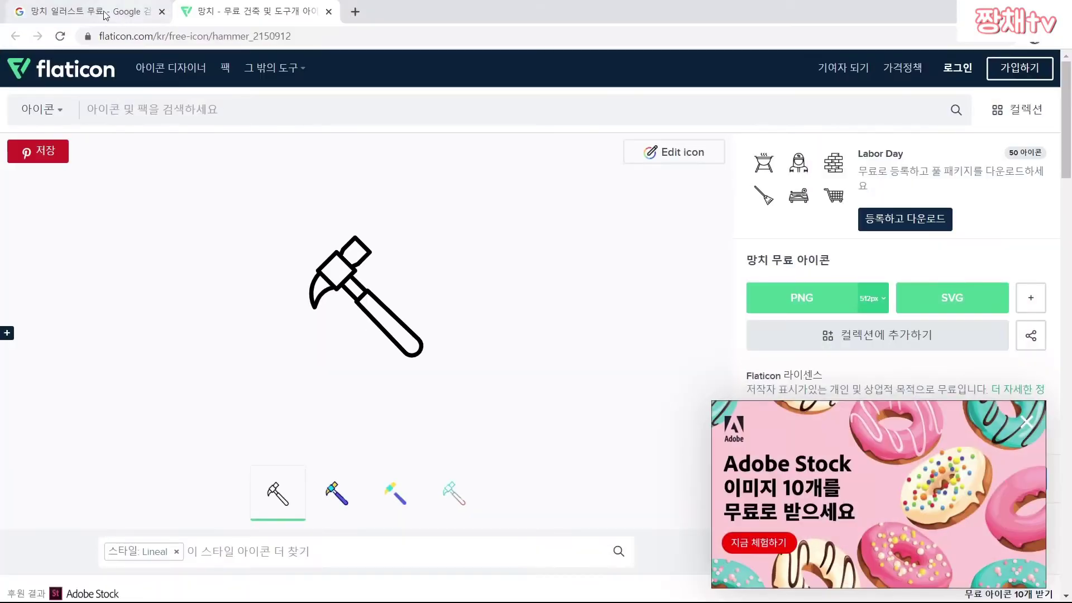
{"action": "left_click", "coordinate": [105, 15]}
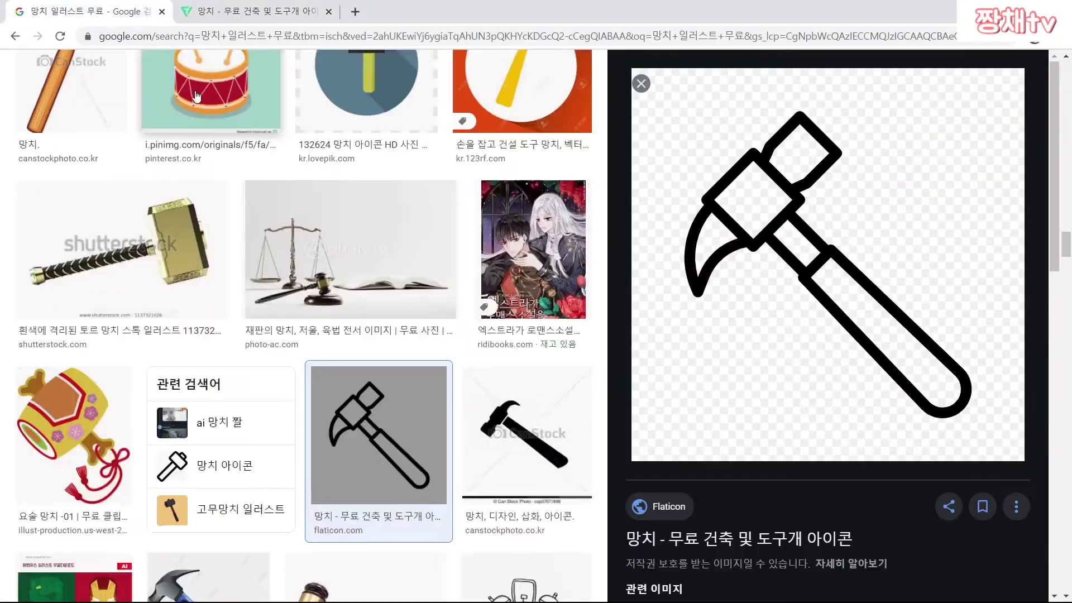
{"action": "scroll", "coordinate": [198, 119], "scroll_direction": "down", "scroll_amount": 10}
{"action": "scroll", "coordinate": [198, 119], "scroll_direction": "up", "scroll_amount": 10}
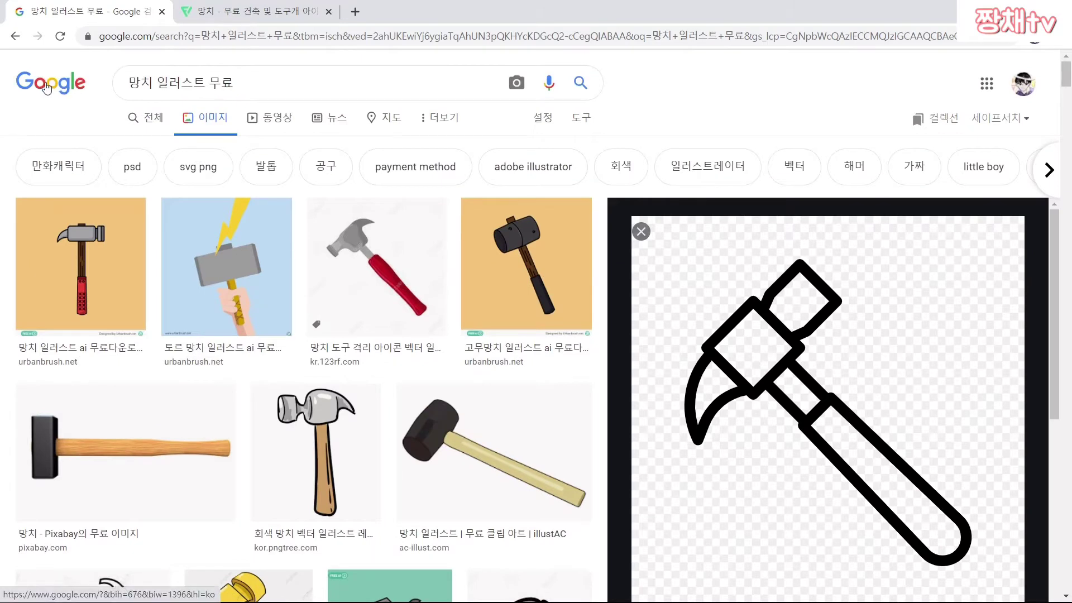
{"action": "left_click", "coordinate": [76, 93]}
{"action": "left_click", "coordinate": [499, 274]}
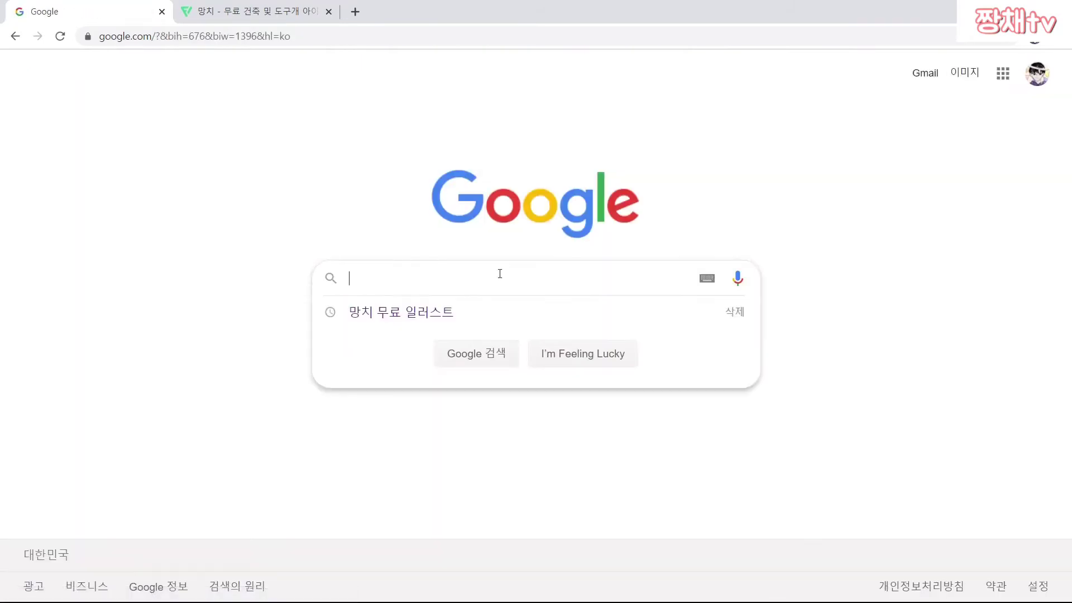
{"action": "left_click", "coordinate": [412, 316]}
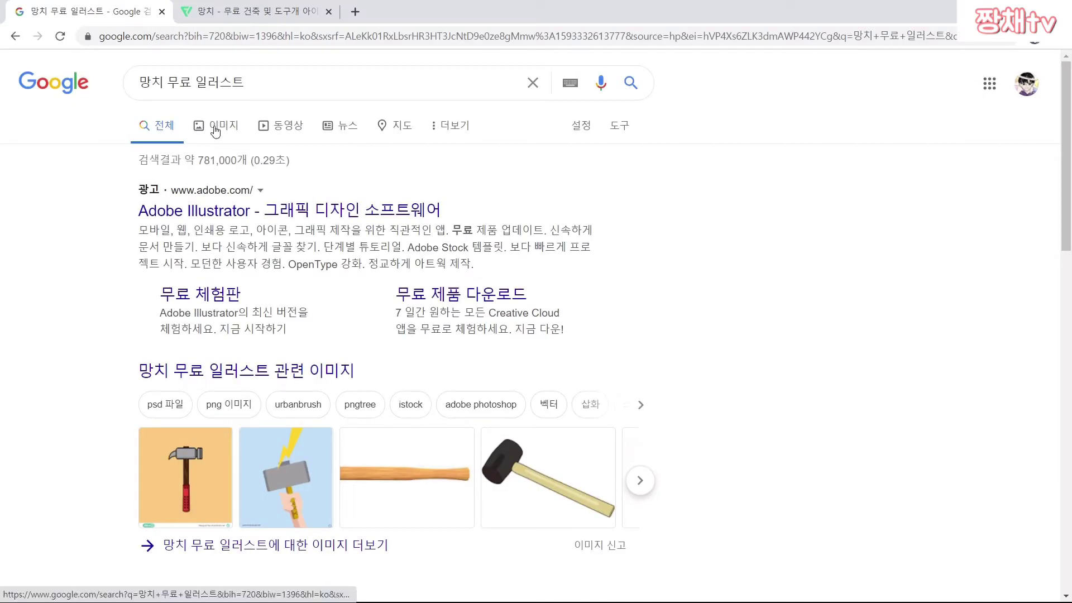
{"action": "left_click", "coordinate": [215, 129]}
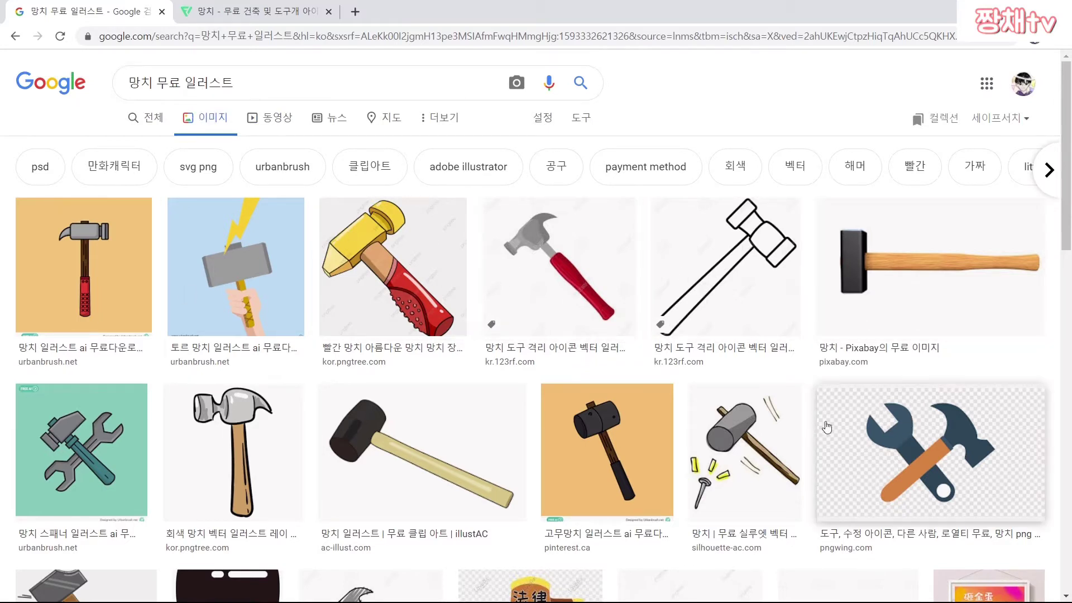
Find the outlined claw hammer icon from Flaticon in the image results and open its page, keeping only one copy open.
{"action": "scroll", "coordinate": [416, 374], "scroll_direction": "down", "scroll_amount": 4}
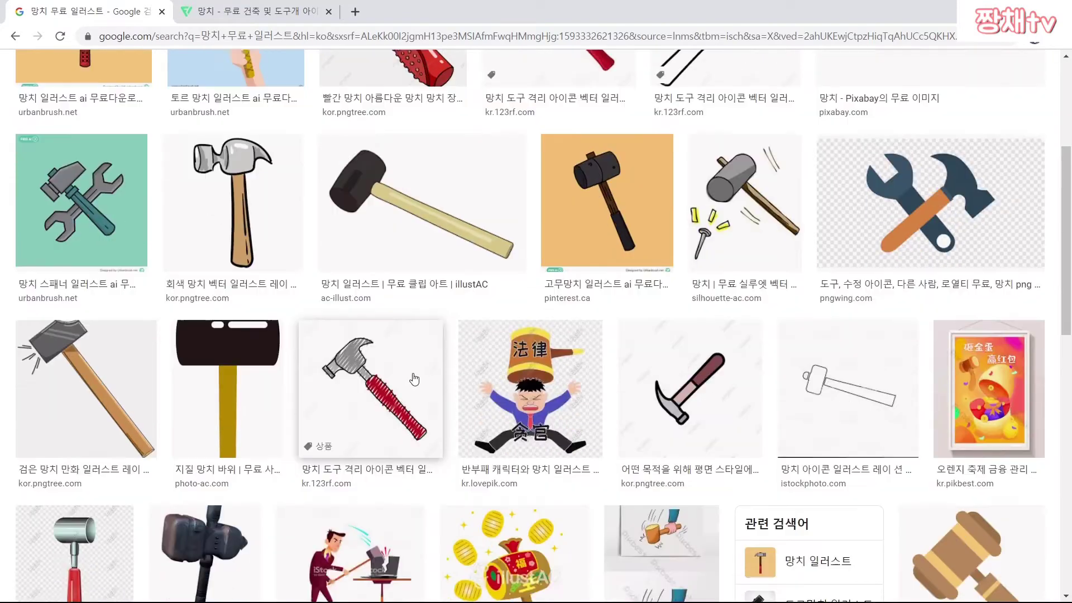
{"action": "scroll", "coordinate": [424, 358], "scroll_direction": "down", "scroll_amount": 5}
{"action": "scroll", "coordinate": [430, 357], "scroll_direction": "down", "scroll_amount": 5}
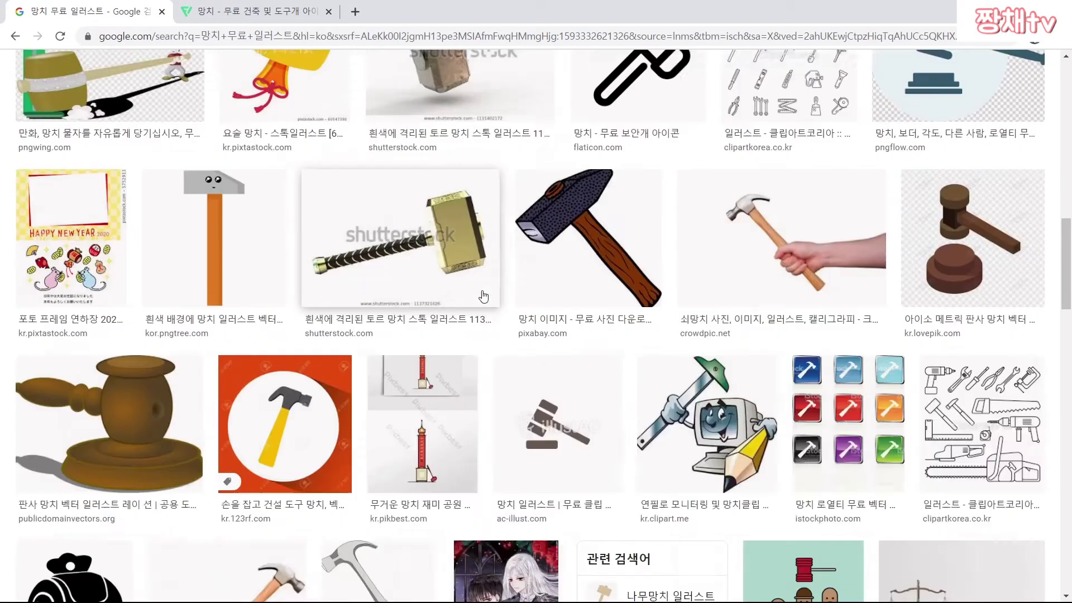
{"action": "scroll", "coordinate": [484, 296], "scroll_direction": "down", "scroll_amount": 10}
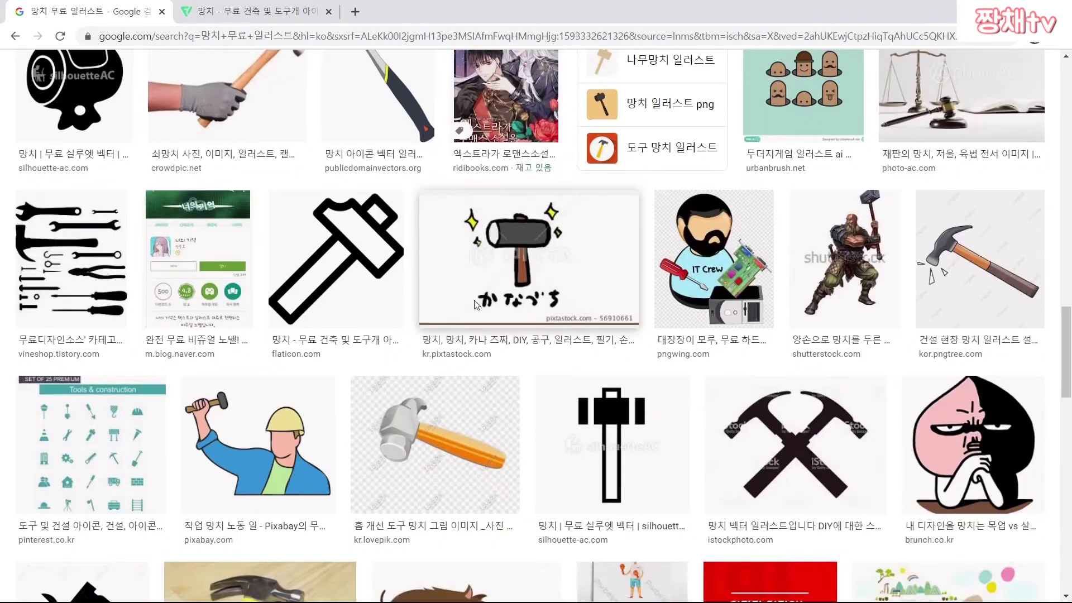
{"action": "scroll", "coordinate": [475, 304], "scroll_direction": "down", "scroll_amount": 10}
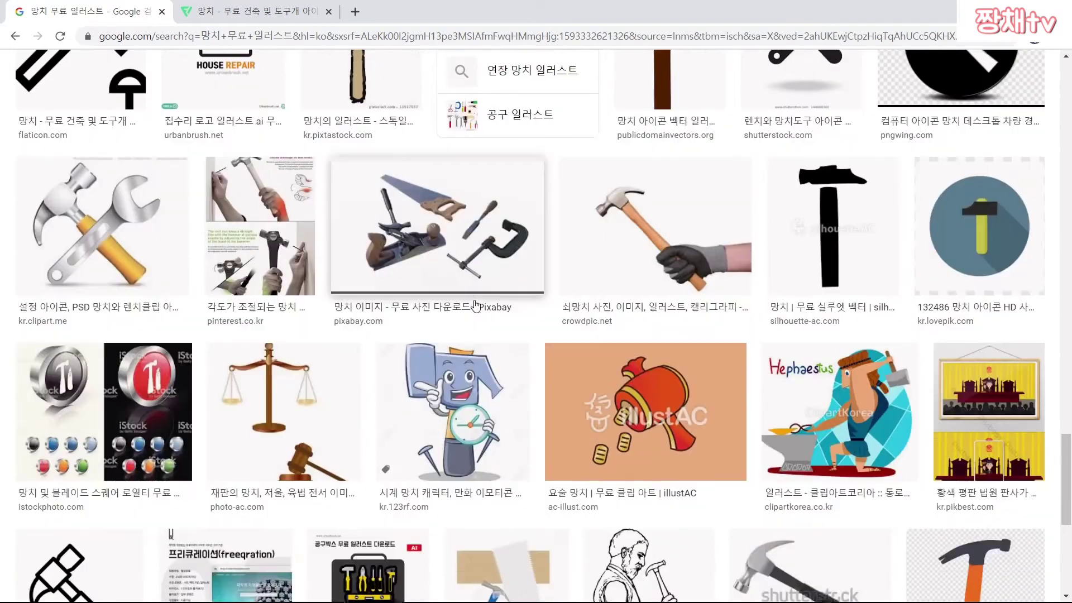
{"action": "scroll", "coordinate": [475, 305], "scroll_direction": "down", "scroll_amount": 5}
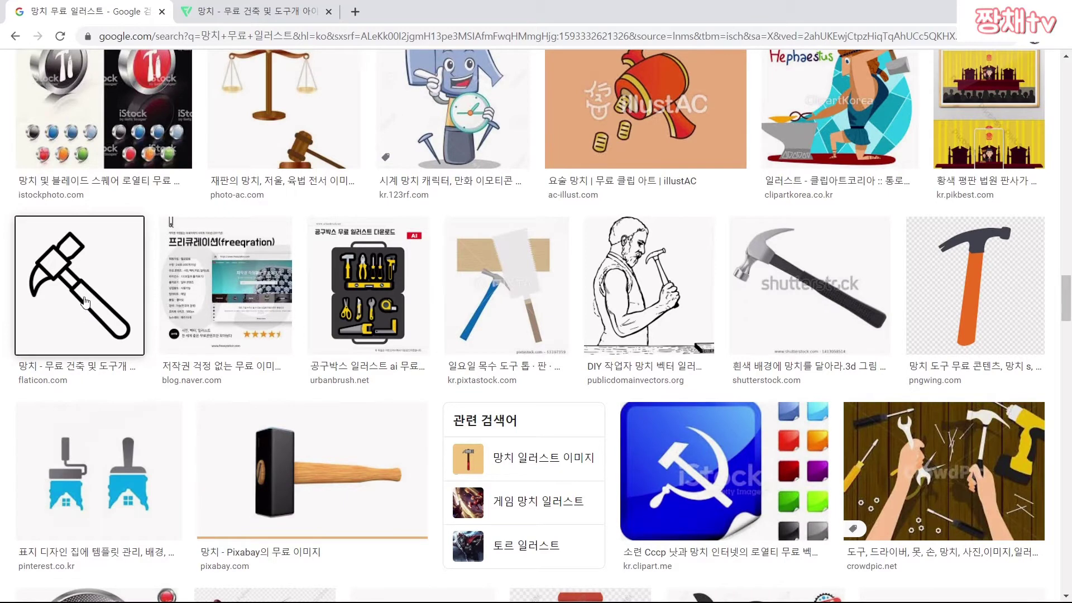
{"action": "left_click", "coordinate": [84, 302]}
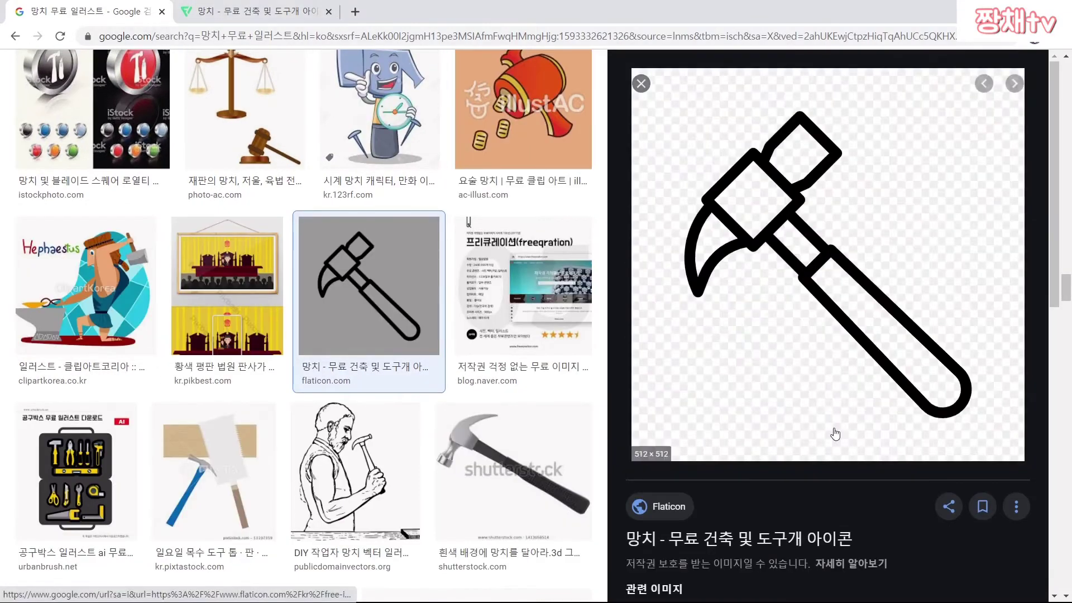
{"action": "left_click", "coordinate": [743, 537]}
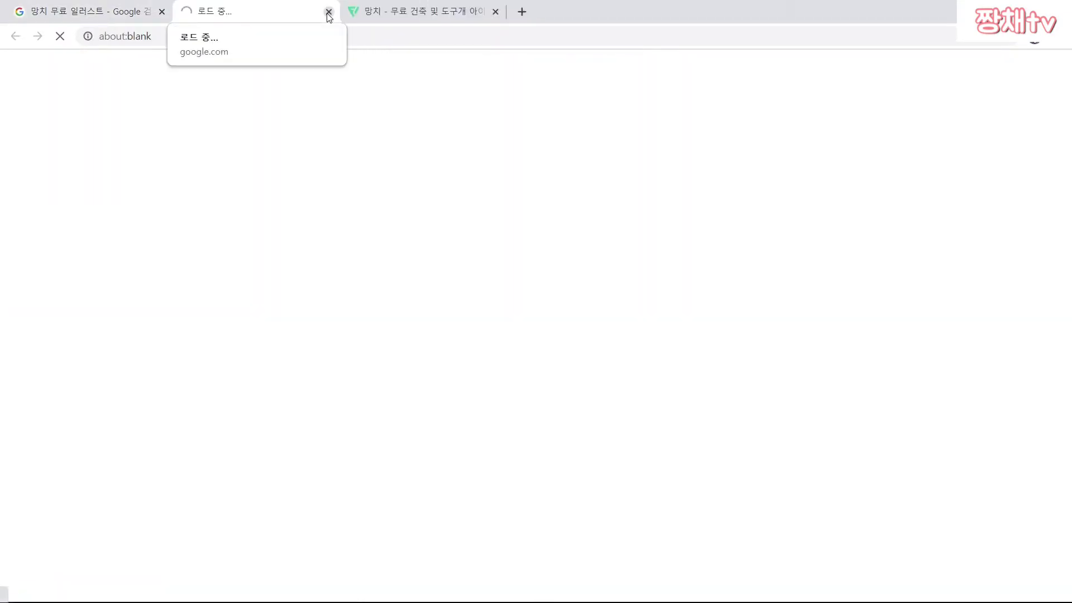
{"action": "left_click", "coordinate": [495, 11]}
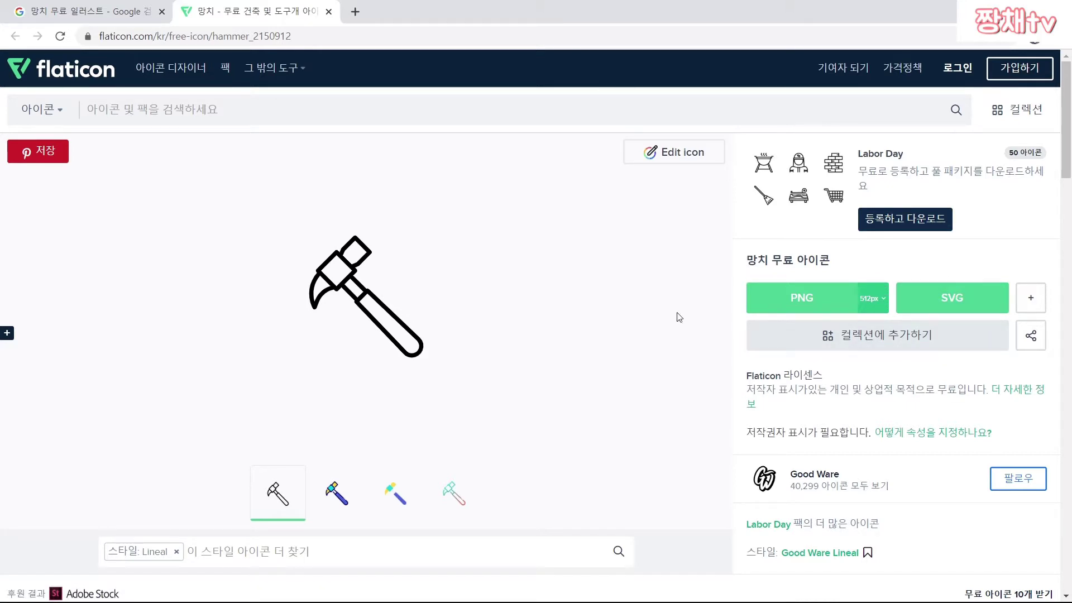
Save the hammer icon image as "망치 svg" in scalable vector graphics format in the 레이저 커터 folder.
{"action": "right_click", "coordinate": [378, 311]}
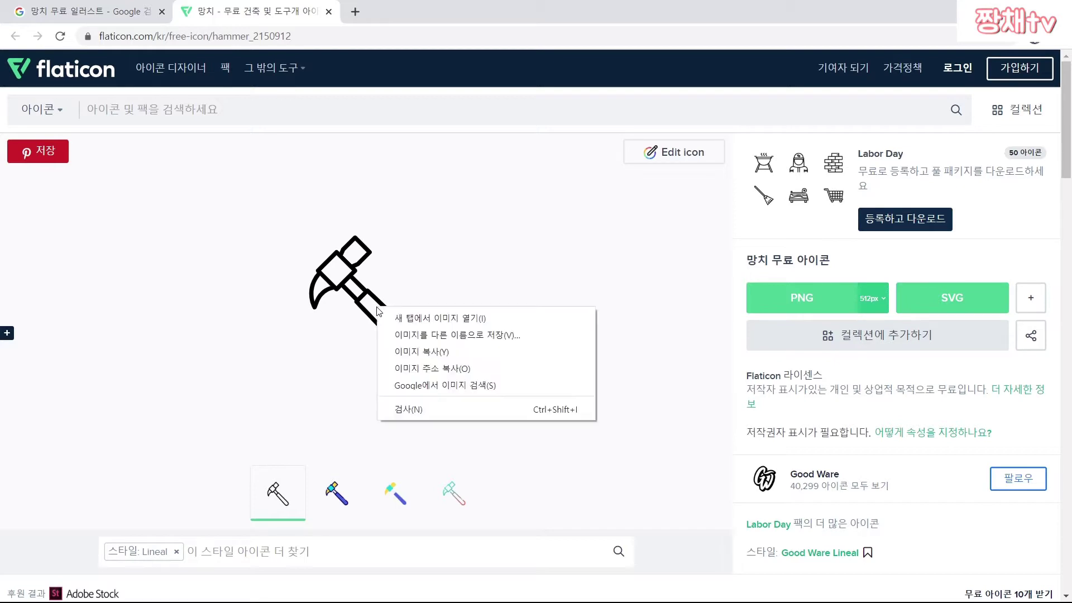
{"action": "left_click", "coordinate": [442, 335]}
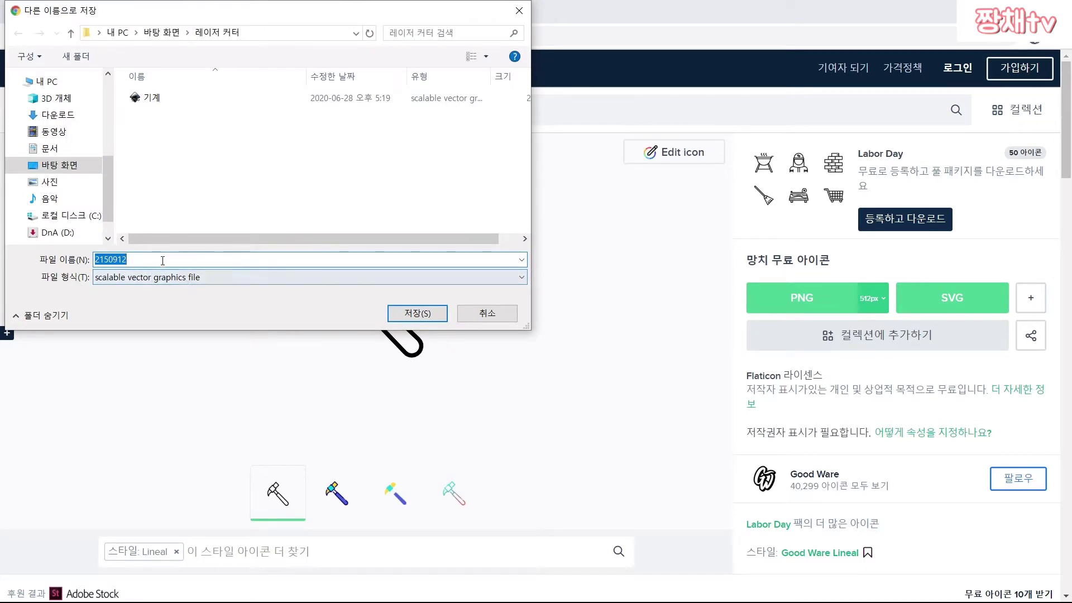
{"action": "type", "text": "망치 "}
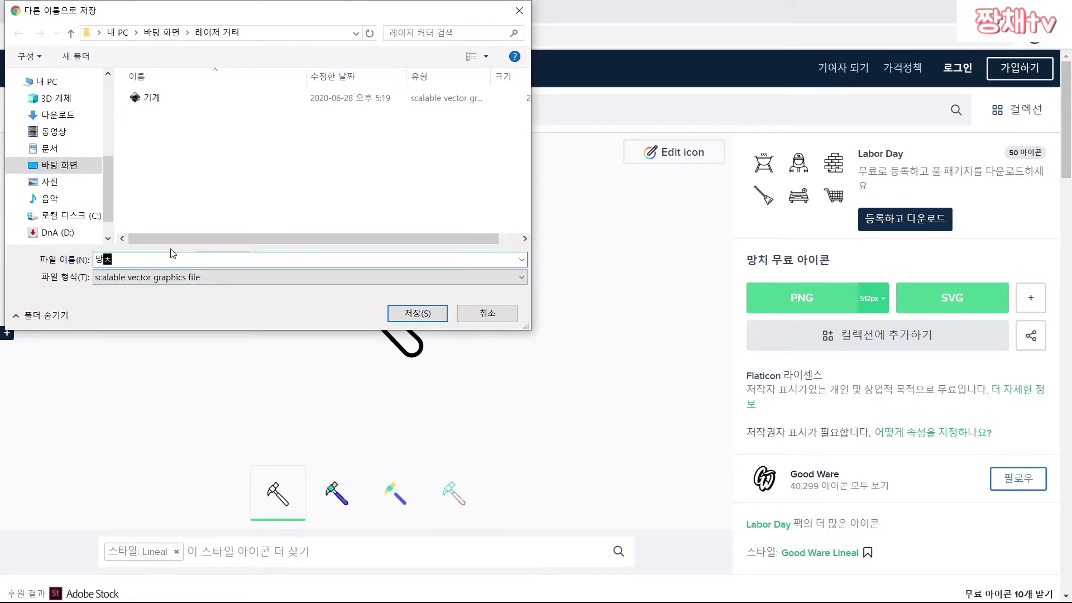
{"action": "type", "text": "svg"}
{"action": "key", "text": "Return"}
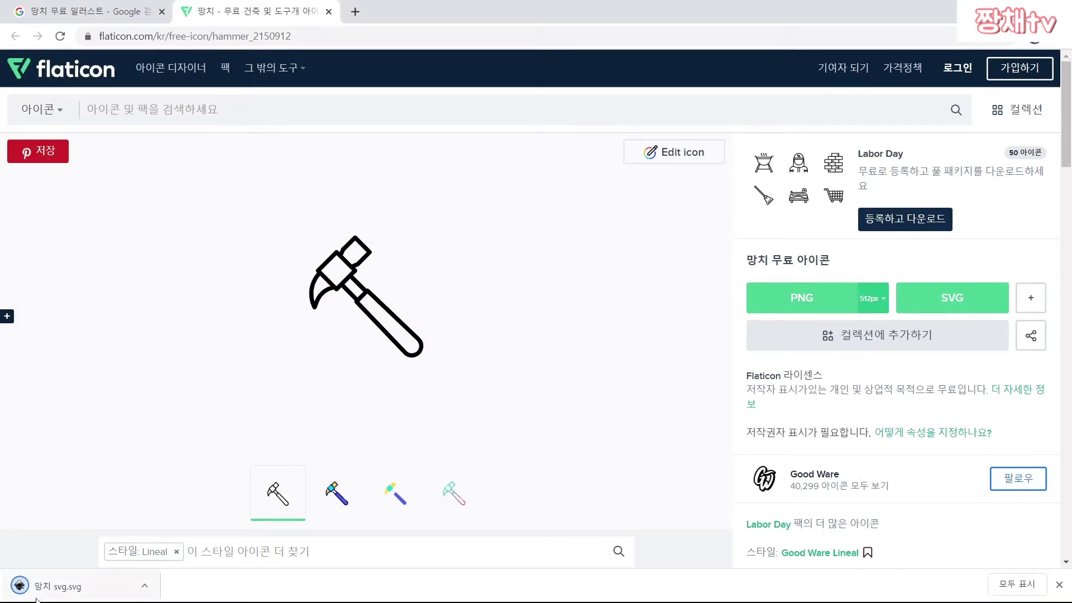
Switch back to Inkscape and import the file "망치 svg" from the 레이저 커터 folder into the keyring document.
{"action": "key", "text": "alt+Tab"}
{"action": "key", "text": "alt+Tab"}
{"action": "key", "text": "alt+Tab"}
{"action": "key", "text": "alt+Tab"}
{"action": "key", "text": "alt+Tab"}
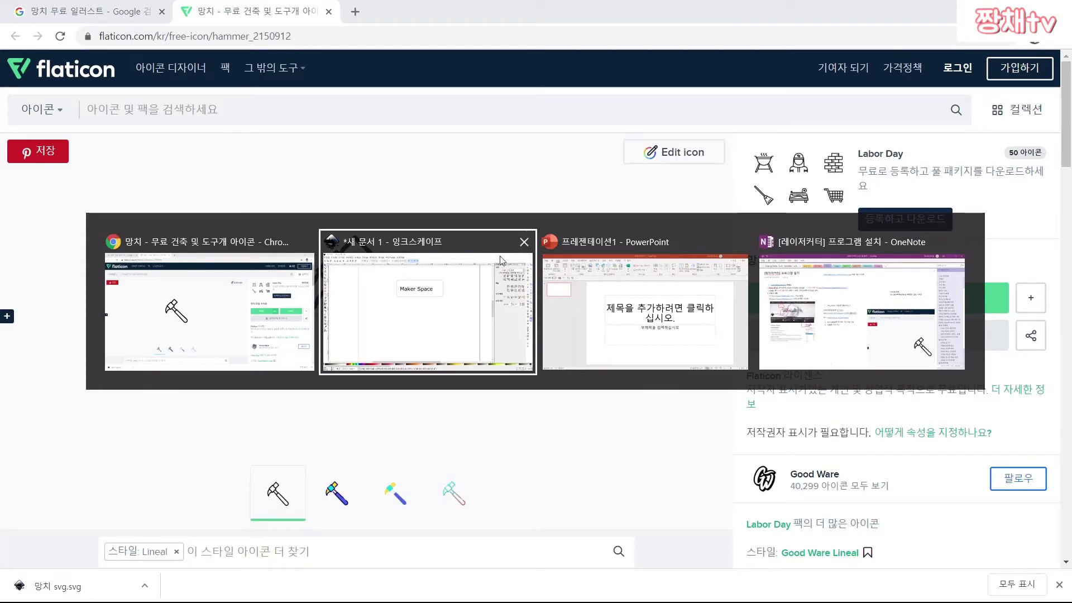
{"action": "left_click", "coordinate": [410, 295]}
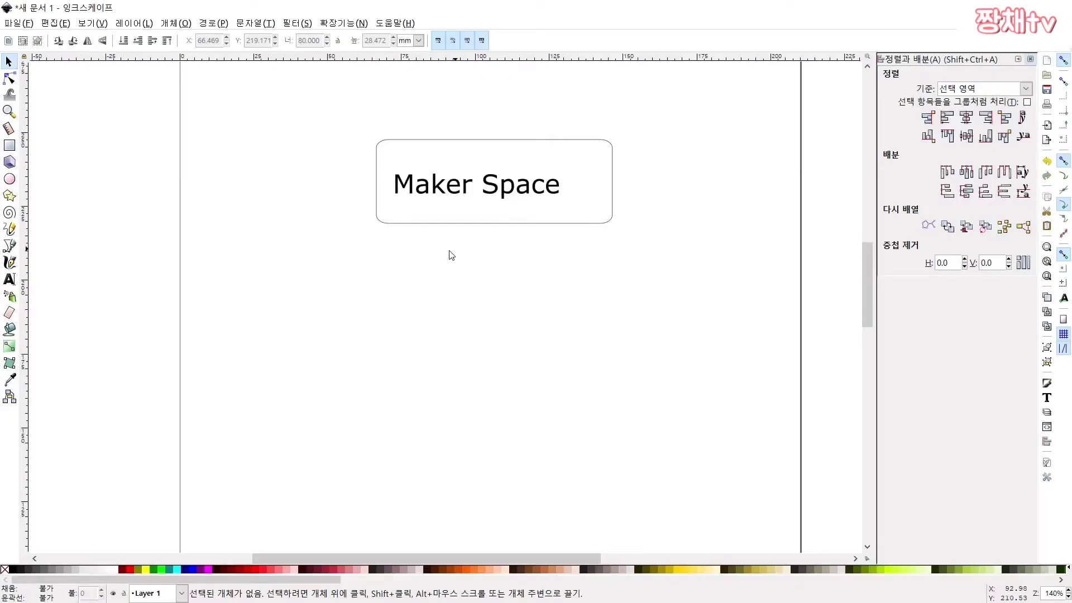
{"action": "left_click", "coordinate": [12, 23]}
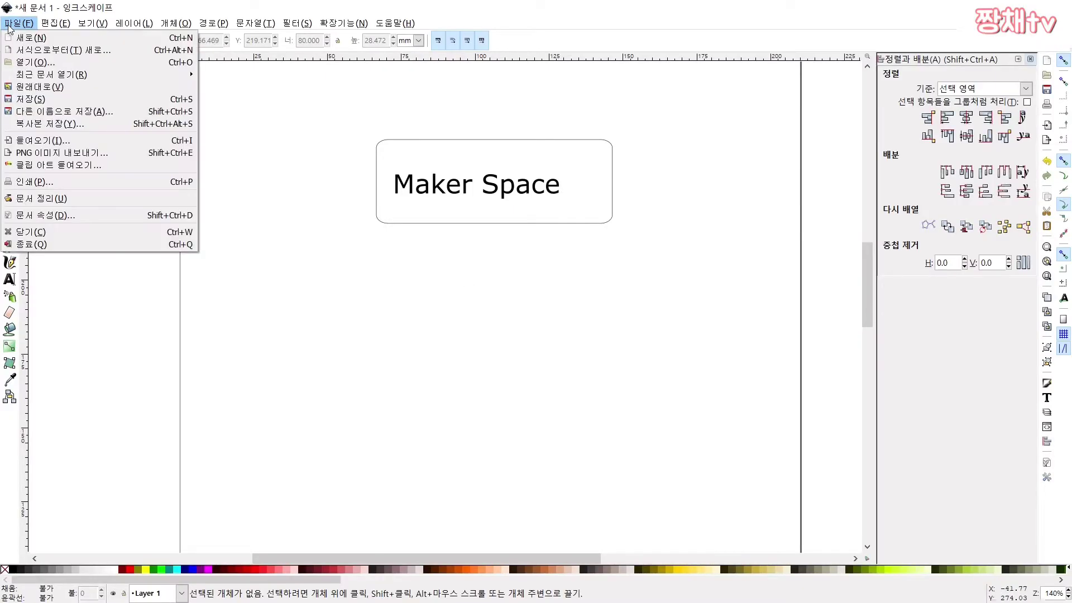
{"action": "left_click", "coordinate": [56, 140]}
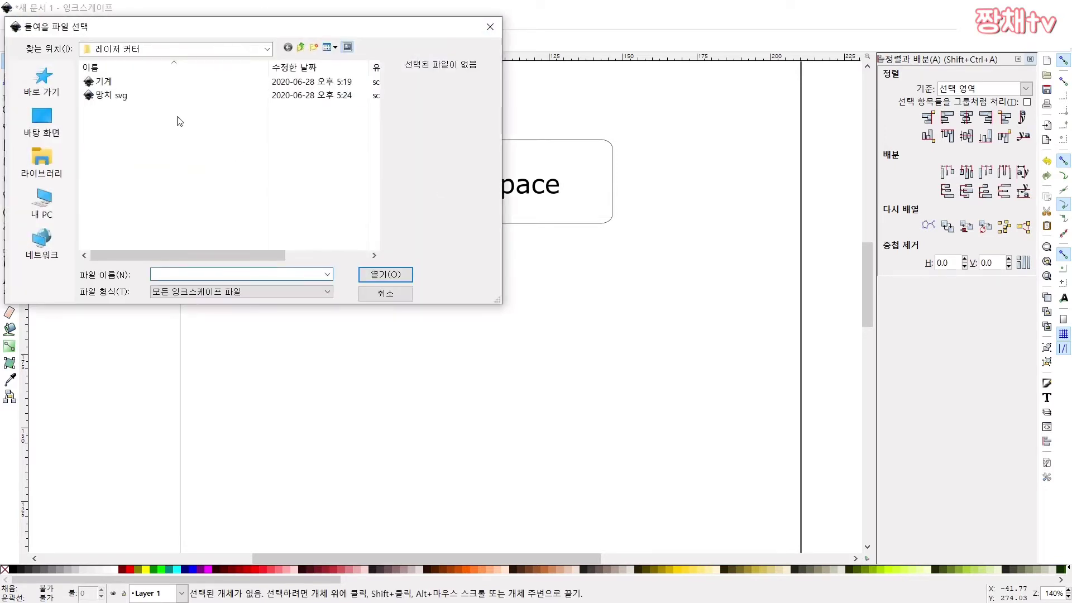
{"action": "left_click", "coordinate": [112, 95]}
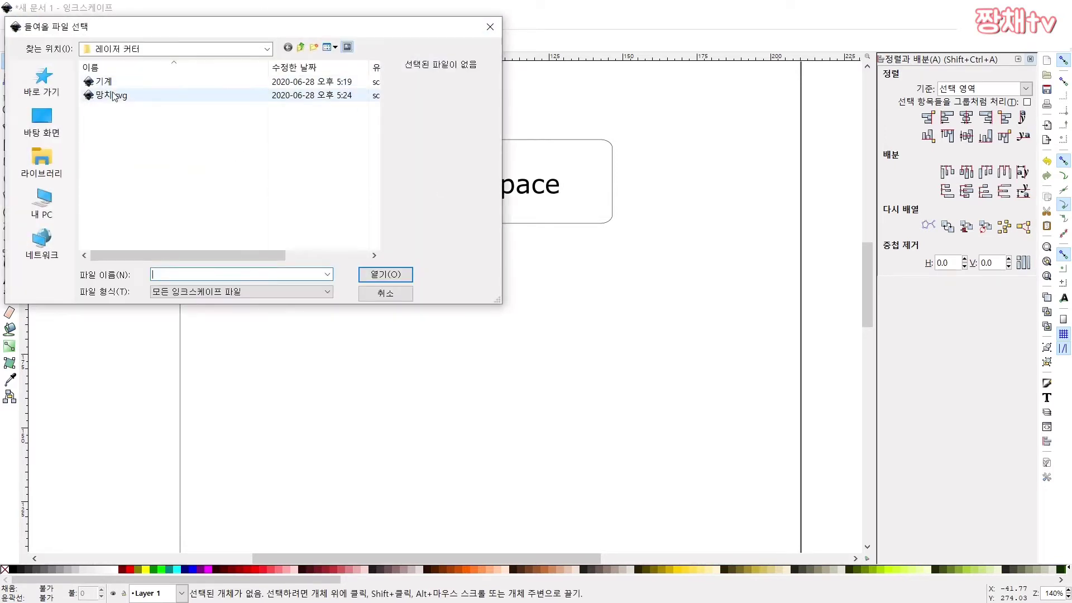
{"action": "left_click", "coordinate": [386, 275]}
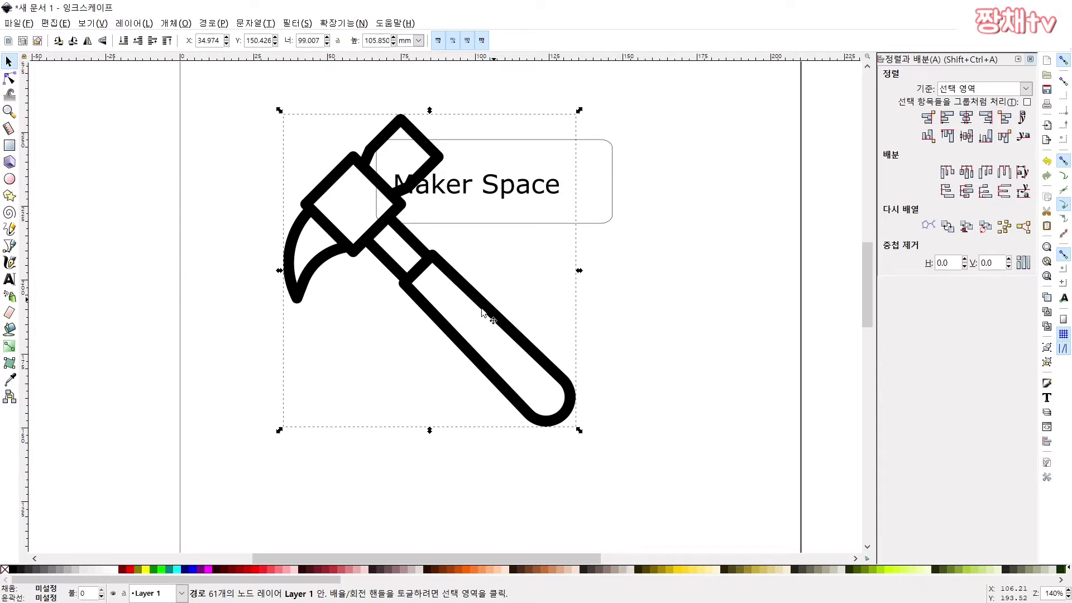
Move the imported hammer off the text to the empty page area below the rounded rectangle.
{"action": "left_click_drag", "start_coordinate": [480, 303], "coordinate": [477, 393]}
{"action": "scroll", "coordinate": [514, 365], "scroll_direction": "down", "scroll_amount": 1}
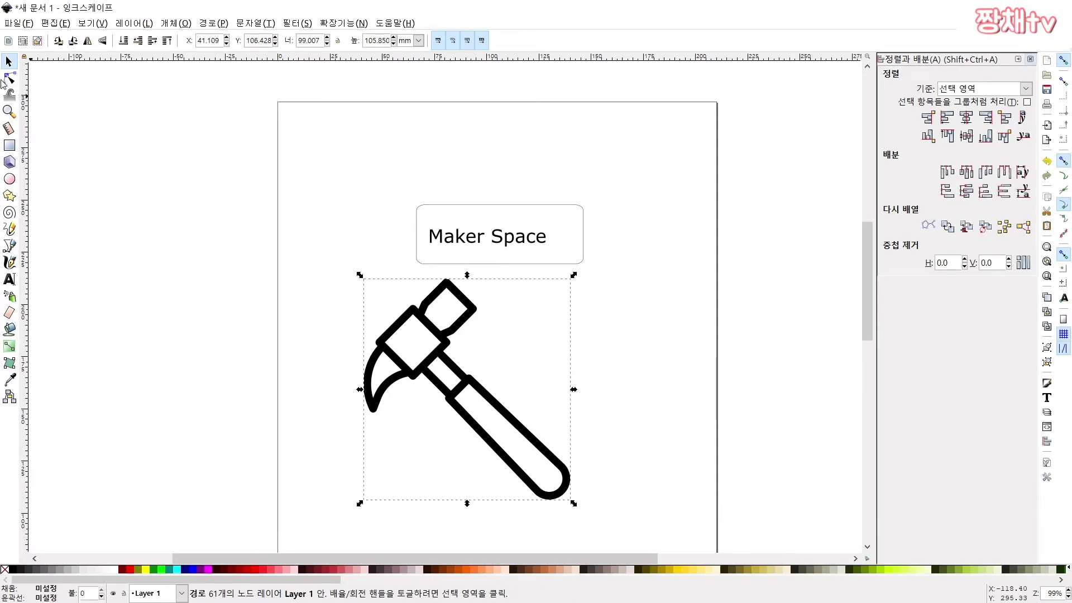
Display the hammer path's nodes with the node editing tool and examine them up close.
{"action": "left_click", "coordinate": [10, 78]}
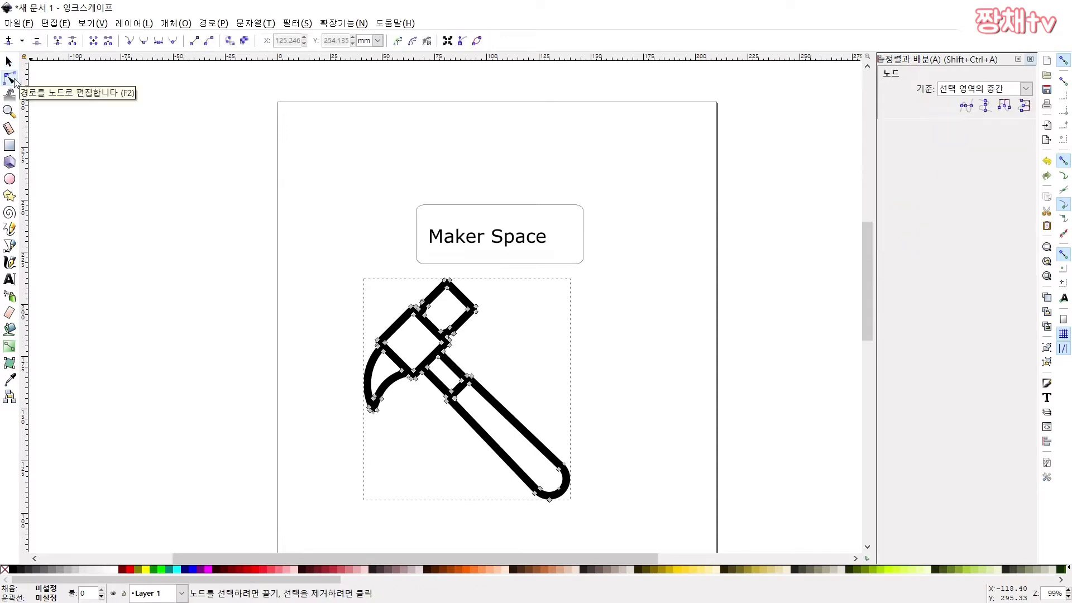
{"action": "scroll", "coordinate": [453, 346], "scroll_direction": "up", "scroll_amount": 2, "text": "ctrl"}
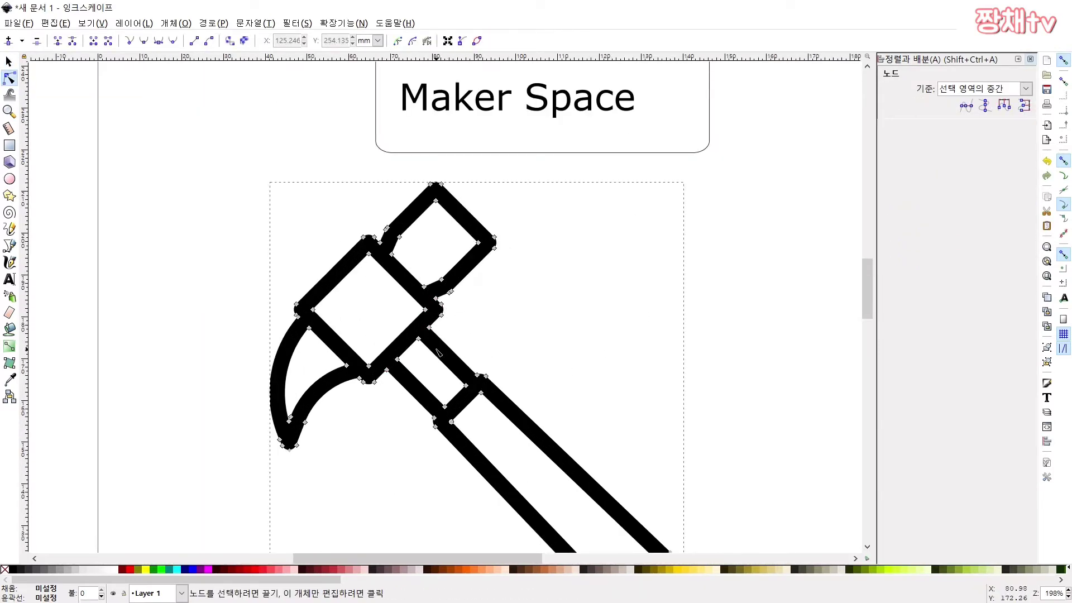
{"action": "scroll", "coordinate": [438, 308], "scroll_direction": "down", "scroll_amount": 1, "text": "ctrl"}
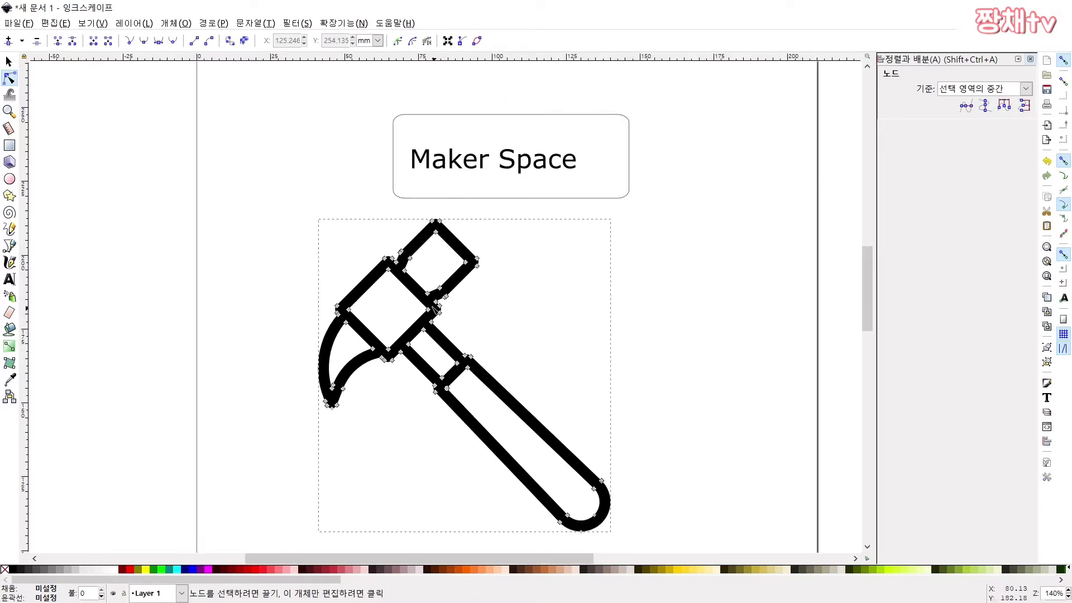
Scale the hammer down to a small icon and place it inside the tag, right of the "Maker Space" text.
{"action": "left_click", "coordinate": [8, 61]}
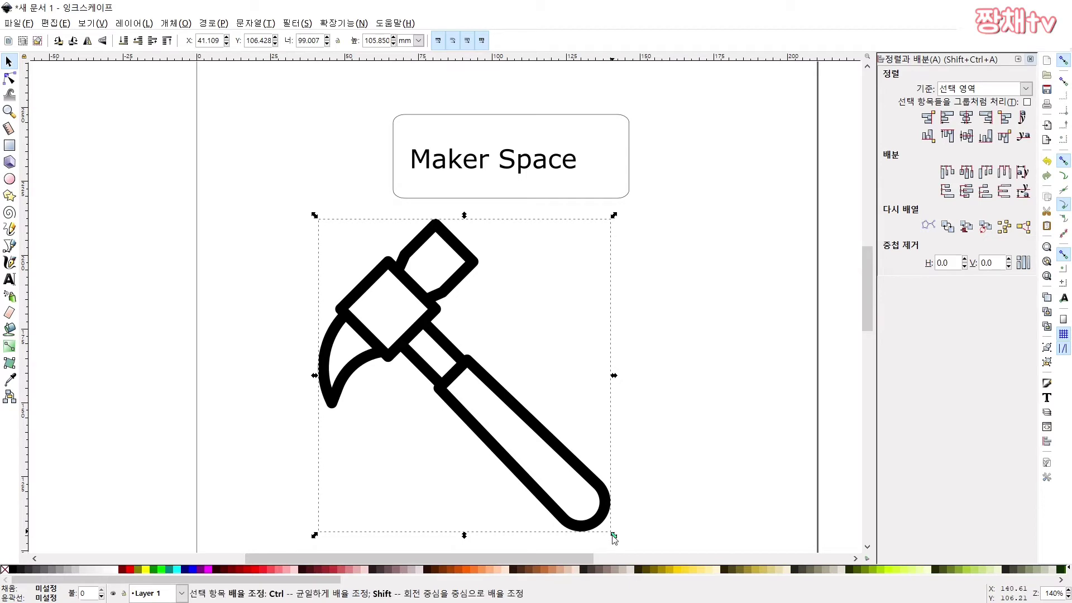
{"action": "left_click_drag", "start_coordinate": [615, 537], "coordinate": [530, 428]}
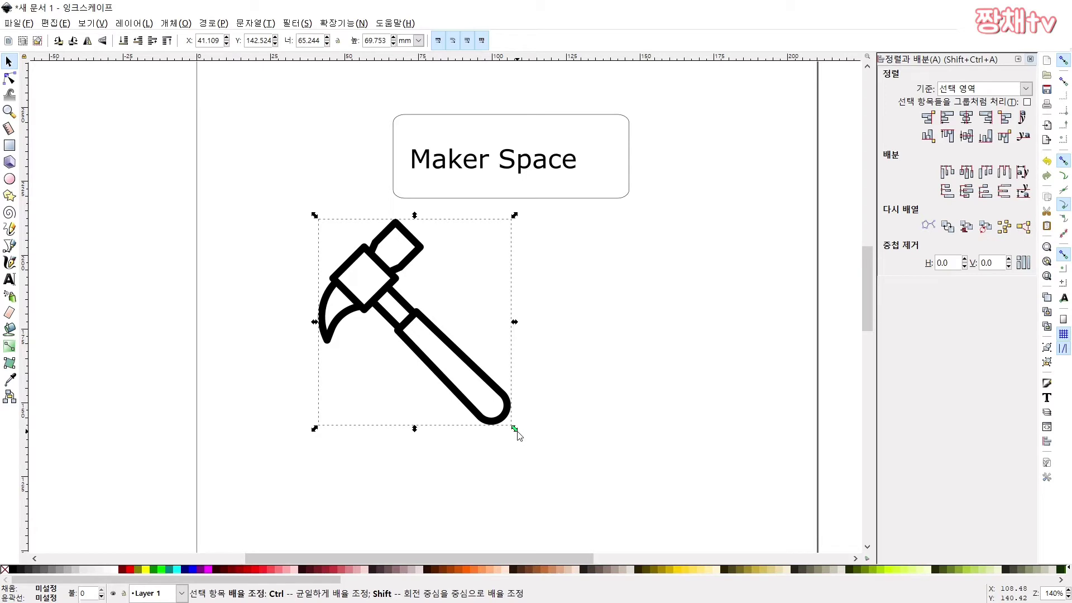
{"action": "left_click_drag", "start_coordinate": [516, 430], "coordinate": [485, 395]}
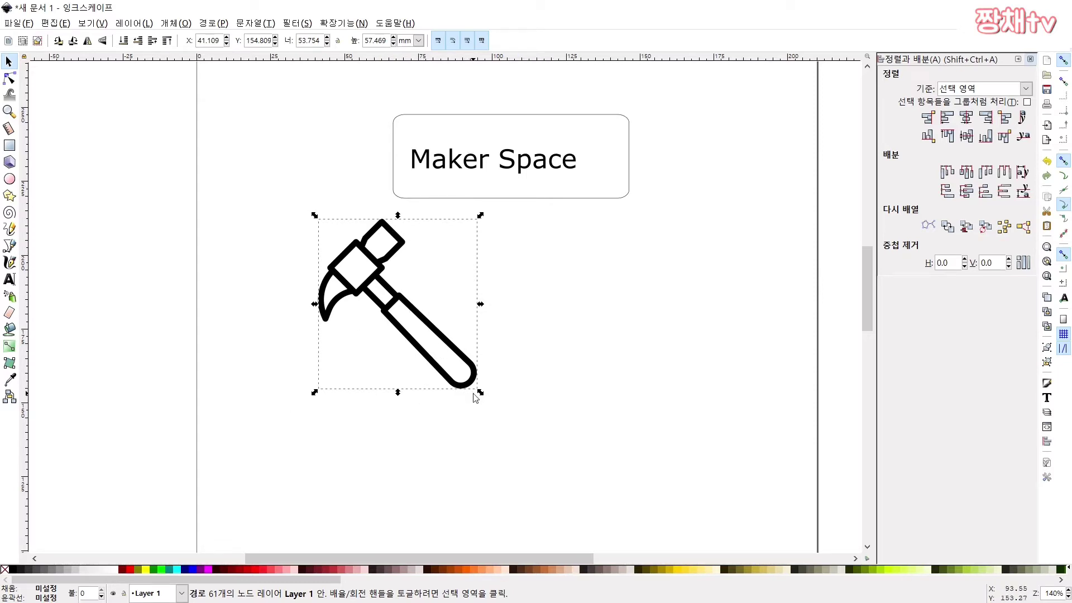
{"action": "left_click_drag", "start_coordinate": [481, 394], "coordinate": [606, 156]}
{"action": "left_click", "coordinate": [629, 161]}
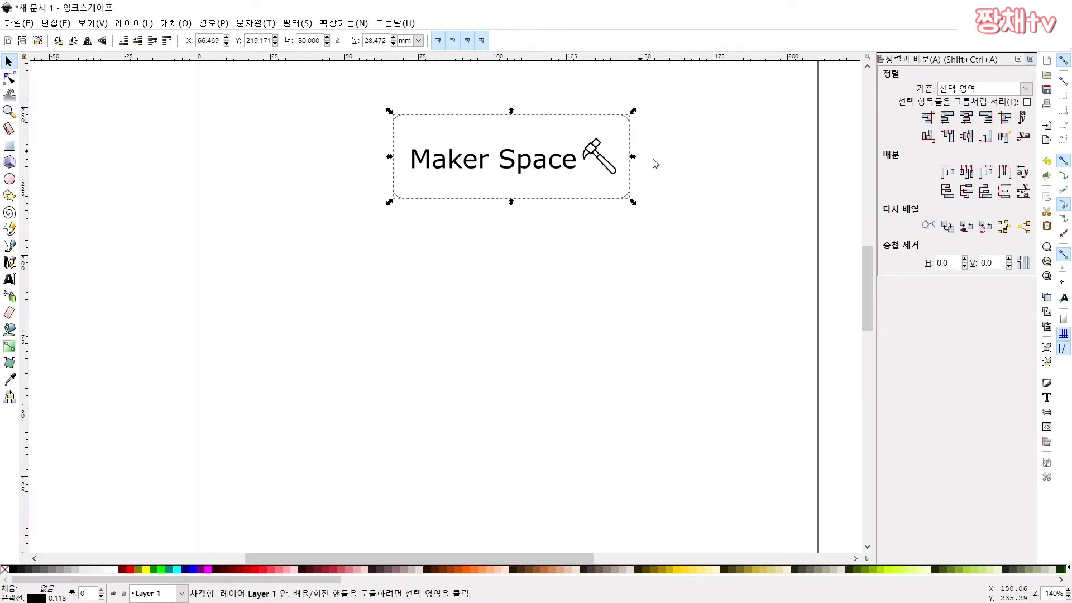
{"action": "left_click", "coordinate": [607, 164]}
{"action": "left_click", "coordinate": [605, 163], "text": "alt"}
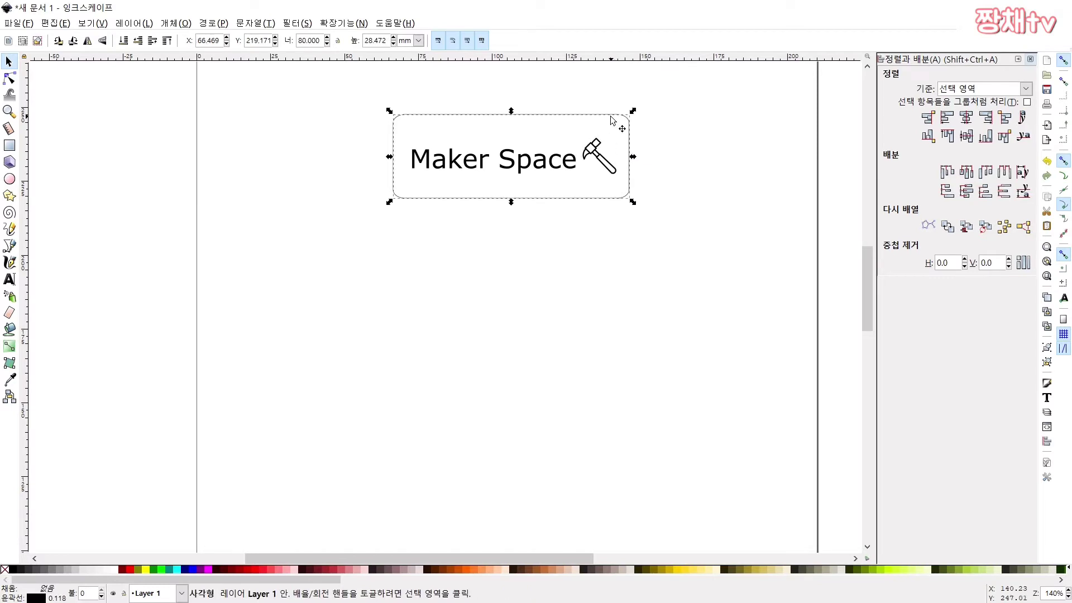
{"action": "left_click", "coordinate": [606, 163], "text": "shift"}
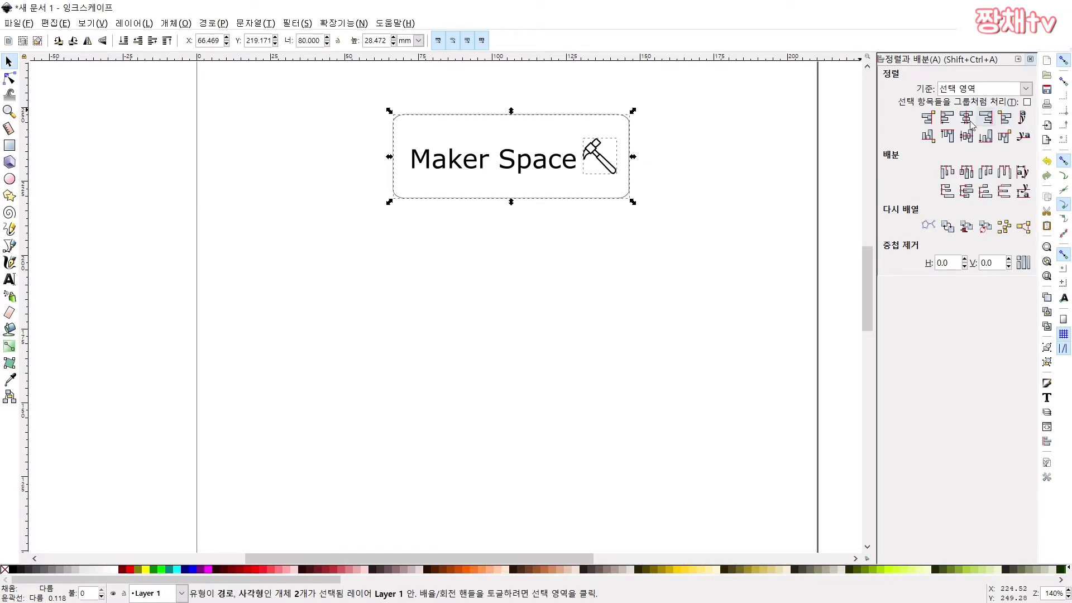
{"action": "left_click", "coordinate": [625, 208]}
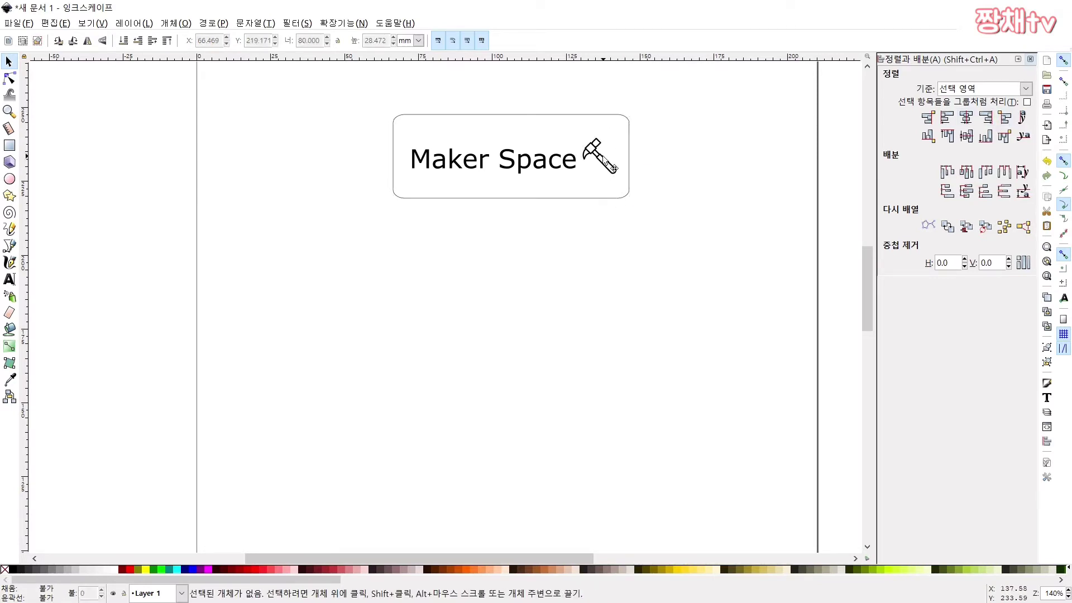
Nudge the "Maker Space" text slightly left and shrink the hammer icon beside it to about 9 × 9.6 mm.
{"action": "left_click", "coordinate": [612, 167]}
{"action": "left_click", "coordinate": [576, 166]}
{"action": "left_click", "coordinate": [525, 170]}
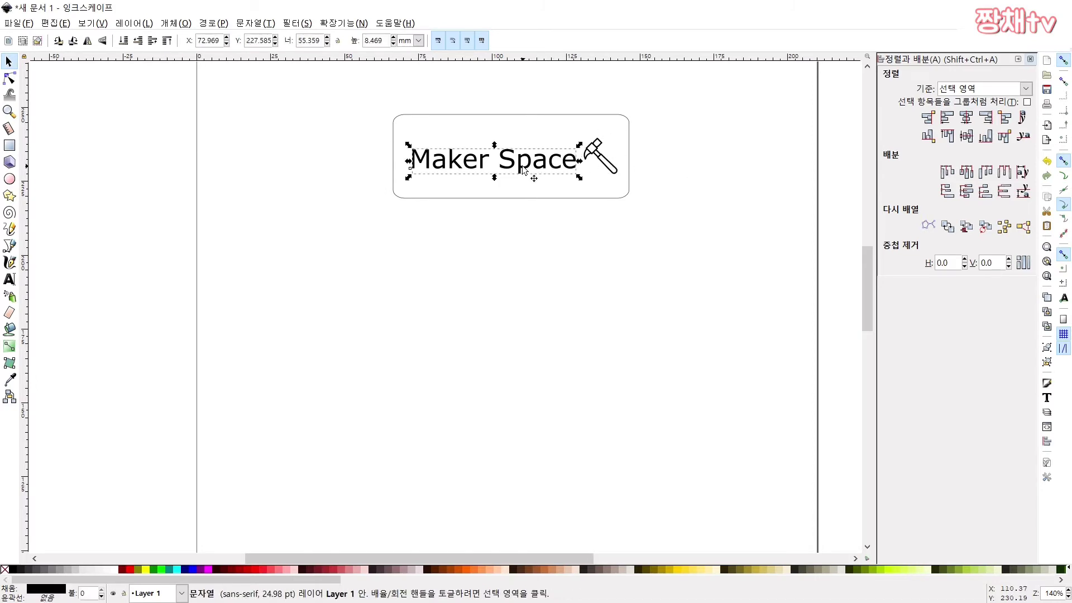
{"action": "left_click", "coordinate": [670, 179]}
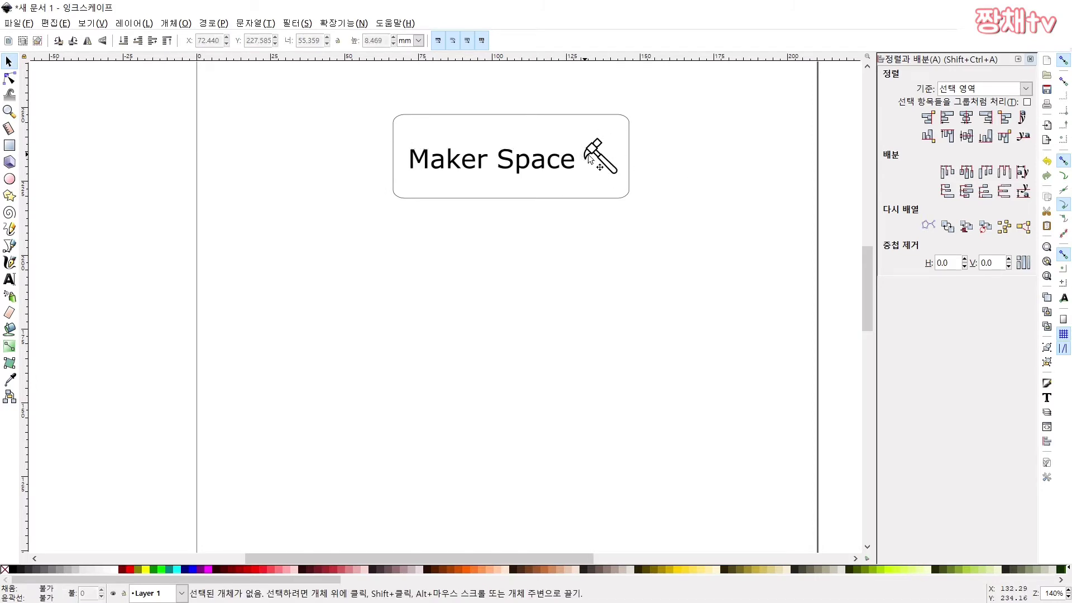
{"action": "left_click", "coordinate": [620, 174]}
{"action": "mouse_move", "coordinate": [621, 178]}
{"action": "left_mouse_down"}
{"action": "mouse_move", "coordinate": [605, 165]}
{"action": "mouse_move", "coordinate": [617, 178]}
{"action": "mouse_move", "coordinate": [614, 170]}
{"action": "left_mouse_up"}
{"action": "left_click", "coordinate": [614, 171]}
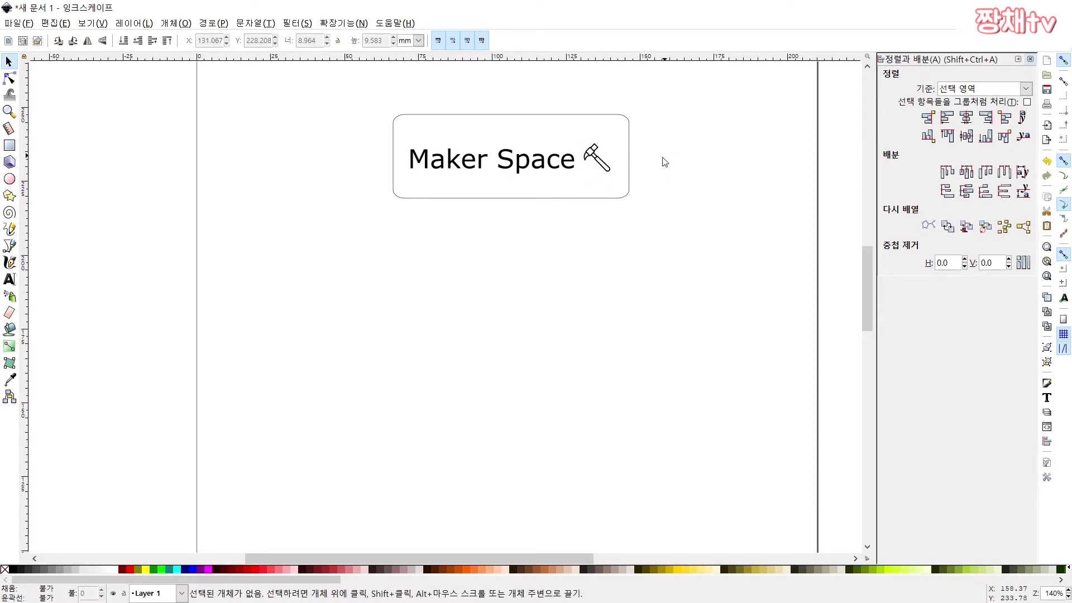
Try to subtract with the Difference operation on the tag rectangle, text and hammer selected together.
{"action": "scroll", "coordinate": [664, 162], "scroll_direction": "up", "scroll_amount": 2}
{"action": "left_click_drag", "start_coordinate": [692, 139], "coordinate": [311, 295]}
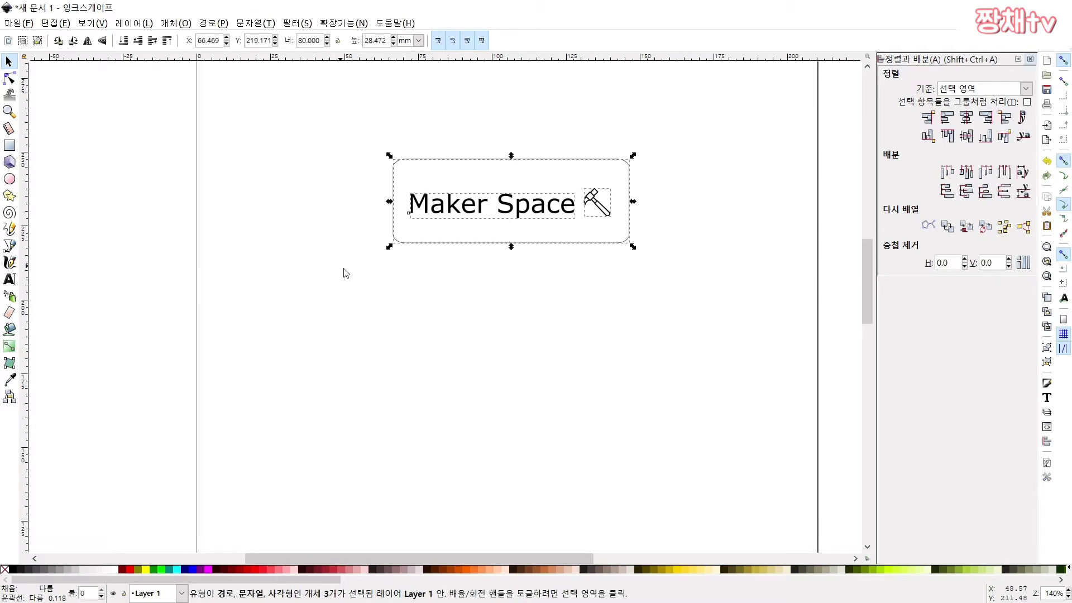
{"action": "left_click", "coordinate": [217, 23]}
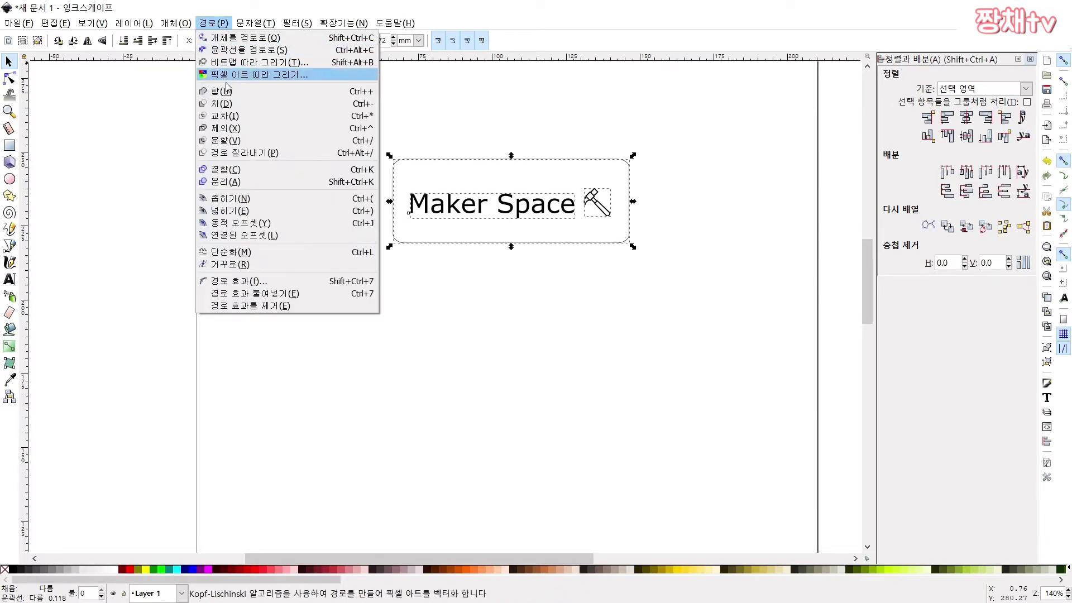
{"action": "left_click", "coordinate": [232, 105]}
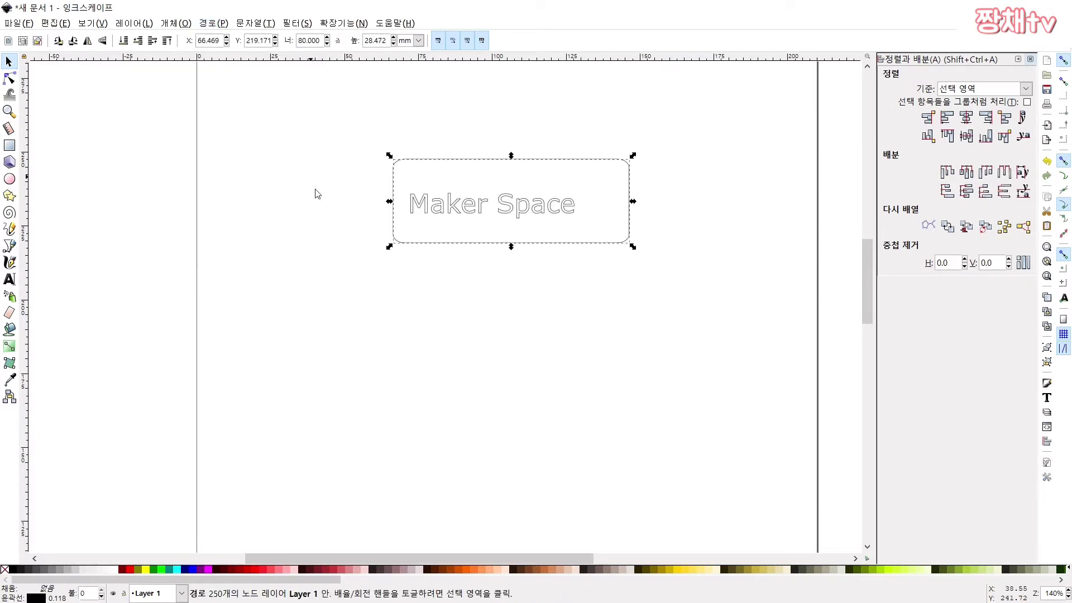
{"action": "left_click", "coordinate": [692, 201]}
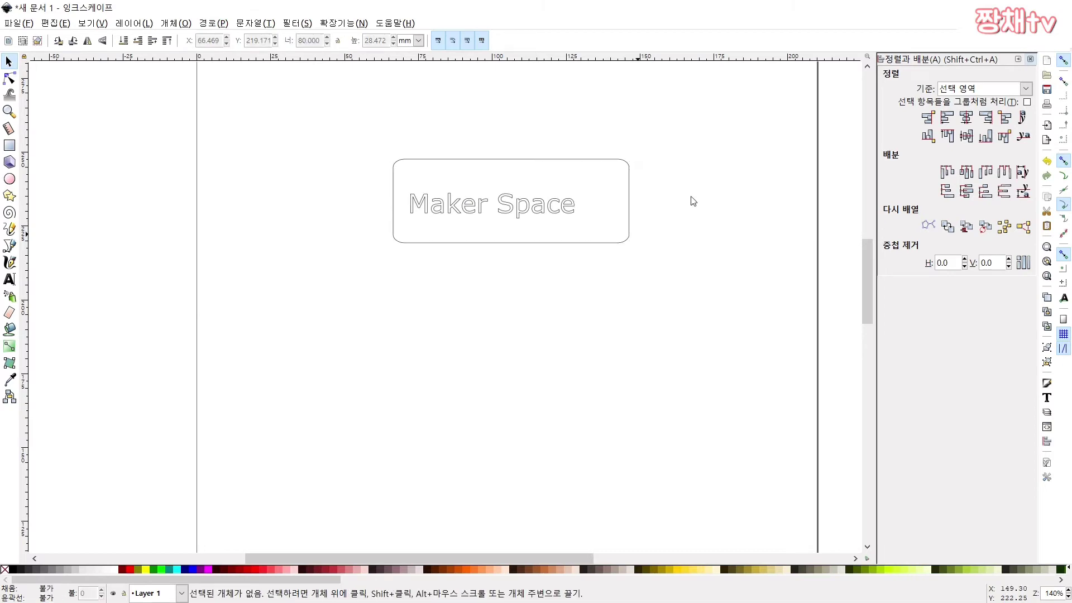
{"action": "key", "text": "ctrl+z"}
Put the hammer icon into a group of its own.
{"action": "left_click", "coordinate": [603, 215]}
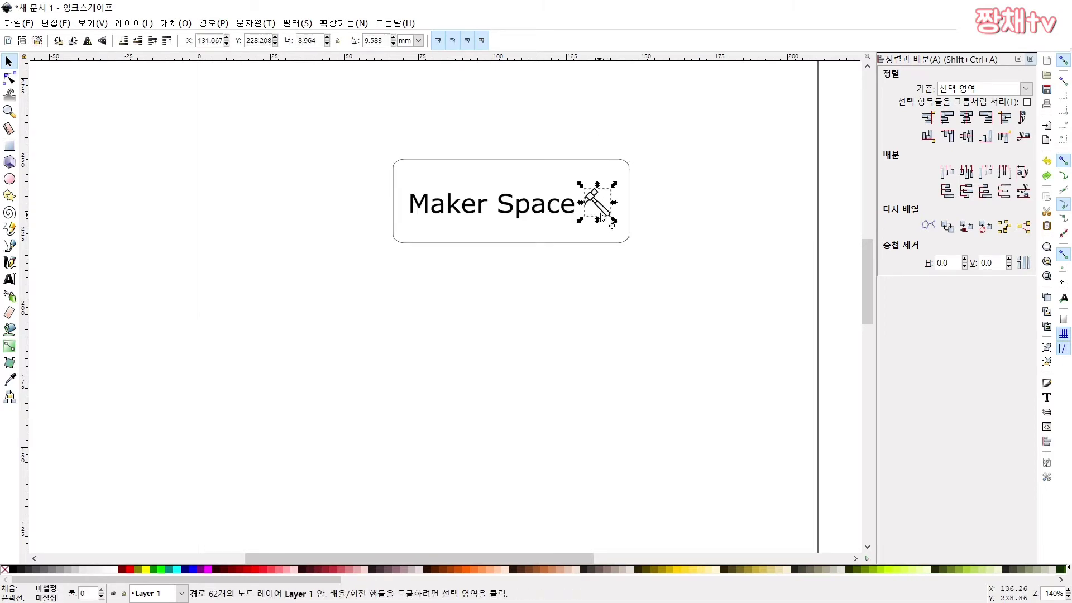
{"action": "left_click", "coordinate": [650, 220]}
{"action": "left_click", "coordinate": [604, 214]}
{"action": "right_click", "coordinate": [601, 210]}
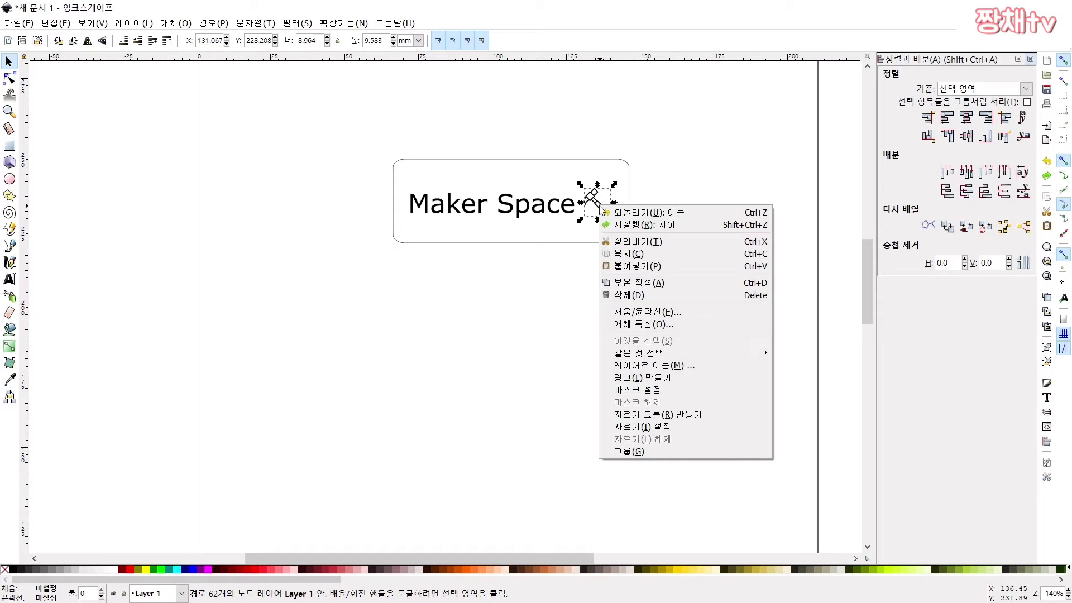
{"action": "left_click", "coordinate": [658, 176]}
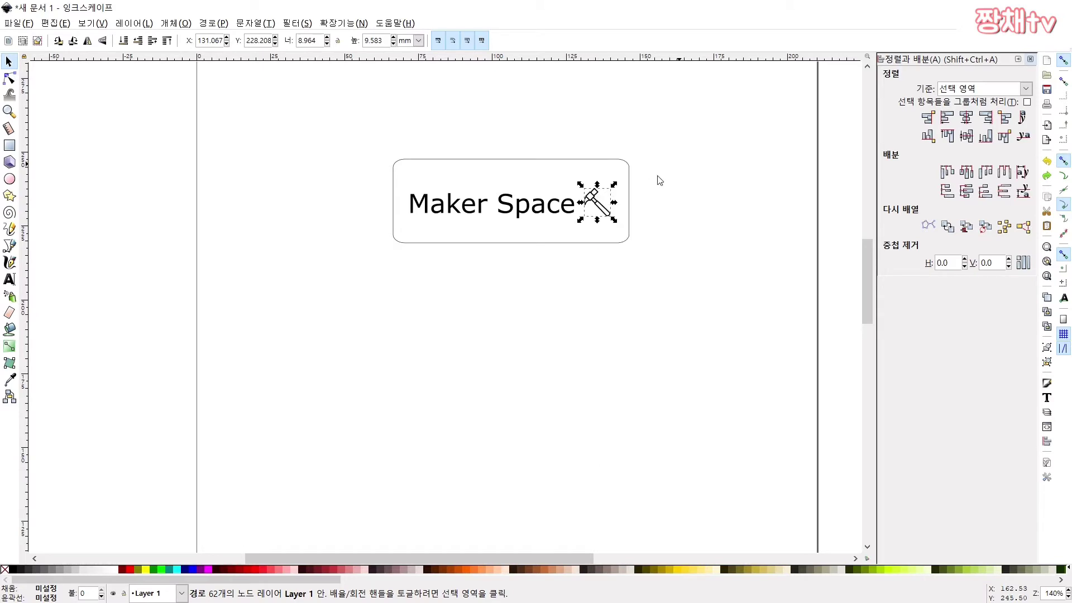
{"action": "right_click", "coordinate": [595, 203]}
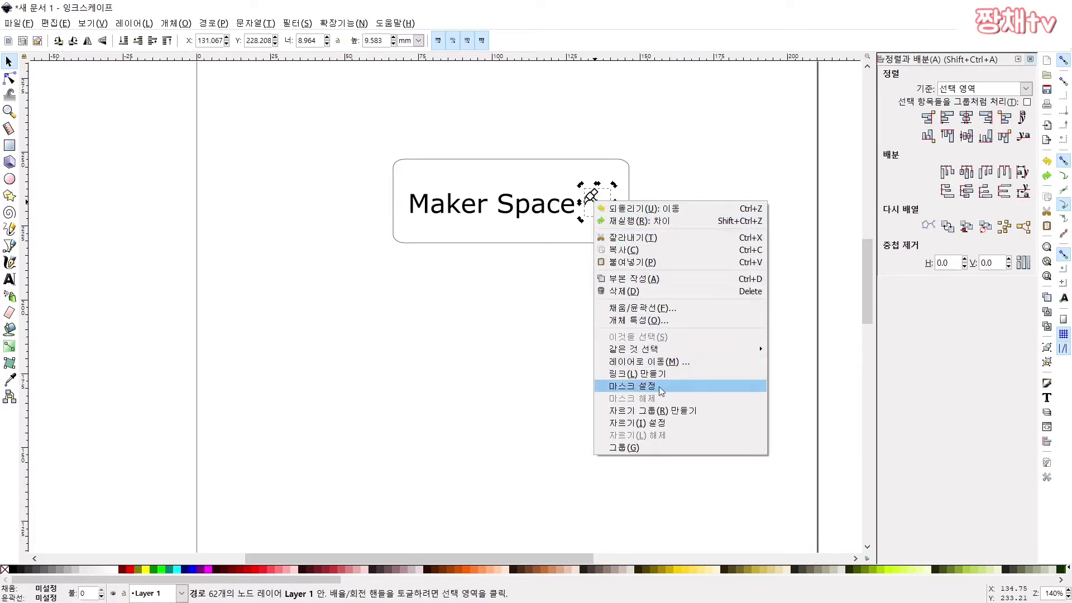
{"action": "left_click", "coordinate": [650, 447]}
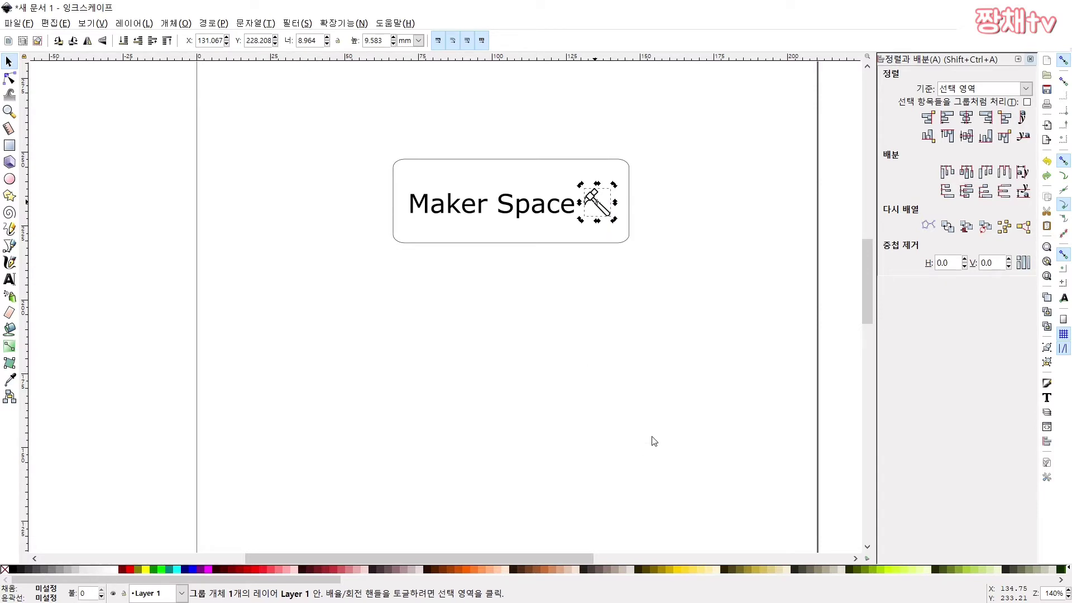
Try a path Difference with the tag rectangle, the text and the grouped hammer all selected.
{"action": "left_click", "coordinate": [642, 246]}
{"action": "left_click_drag", "start_coordinate": [691, 113], "coordinate": [260, 305]}
{"action": "left_click", "coordinate": [206, 23]}
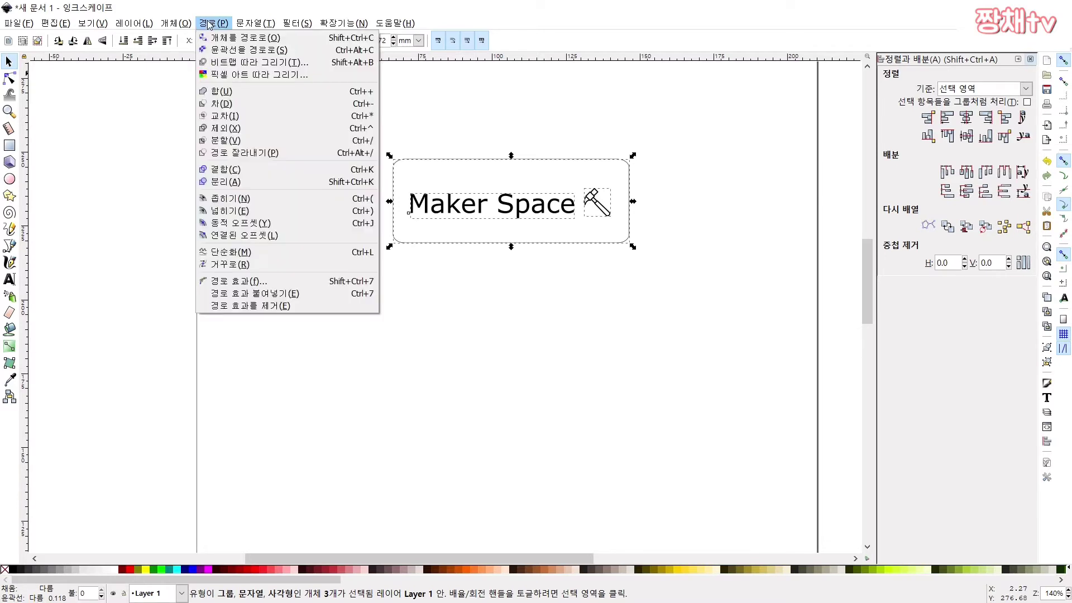
{"action": "left_click", "coordinate": [231, 112]}
{"action": "left_click", "coordinate": [722, 158]}
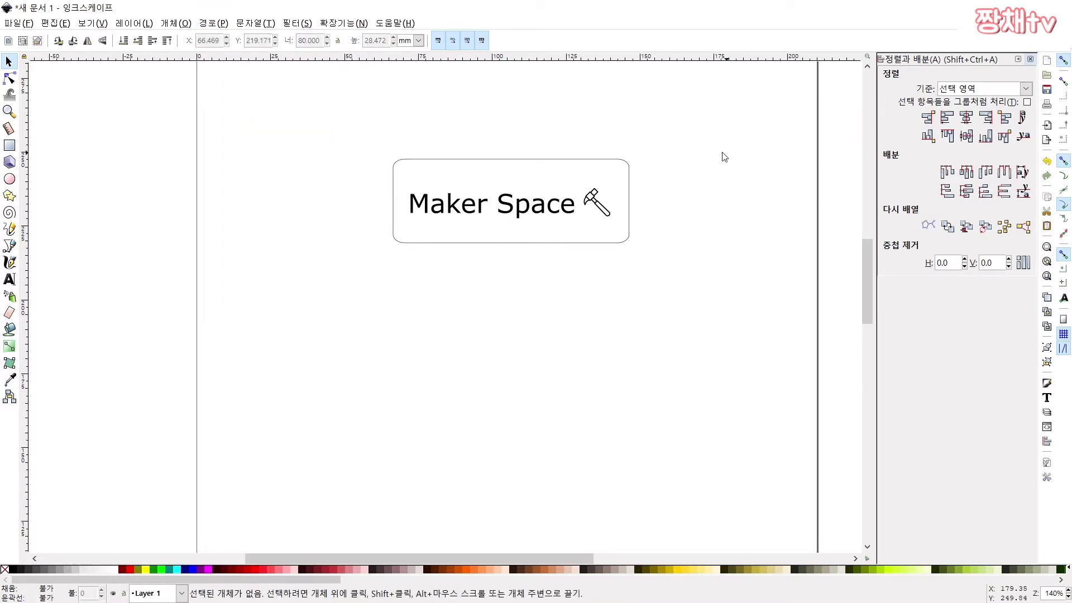
{"action": "left_click_drag", "start_coordinate": [705, 146], "coordinate": [369, 247]}
{"action": "left_click", "coordinate": [248, 23]}
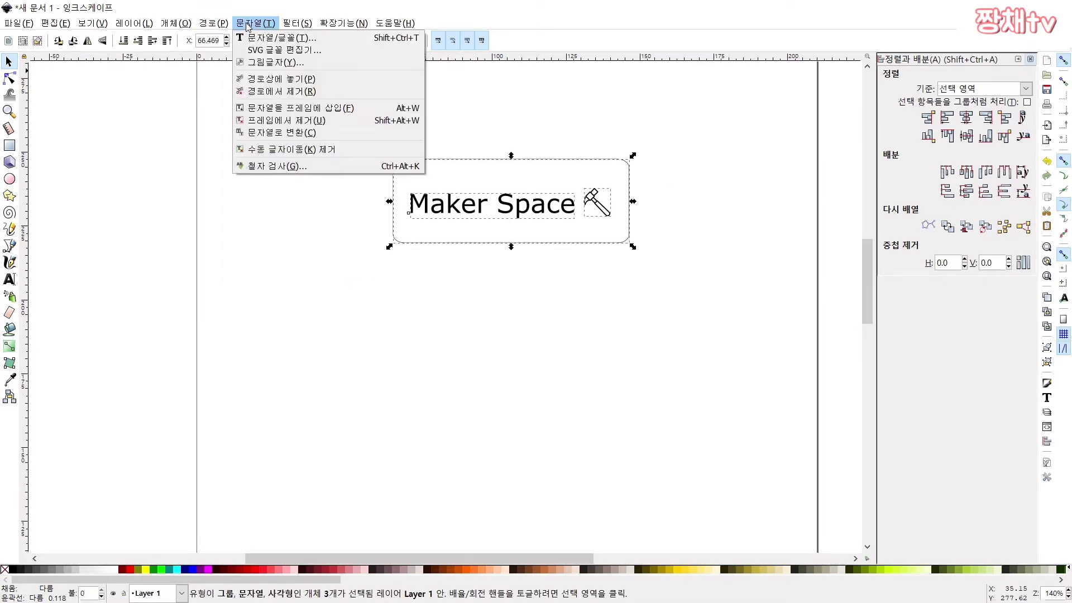
{"action": "left_click", "coordinate": [223, 111]}
{"action": "left_click", "coordinate": [314, 246]}
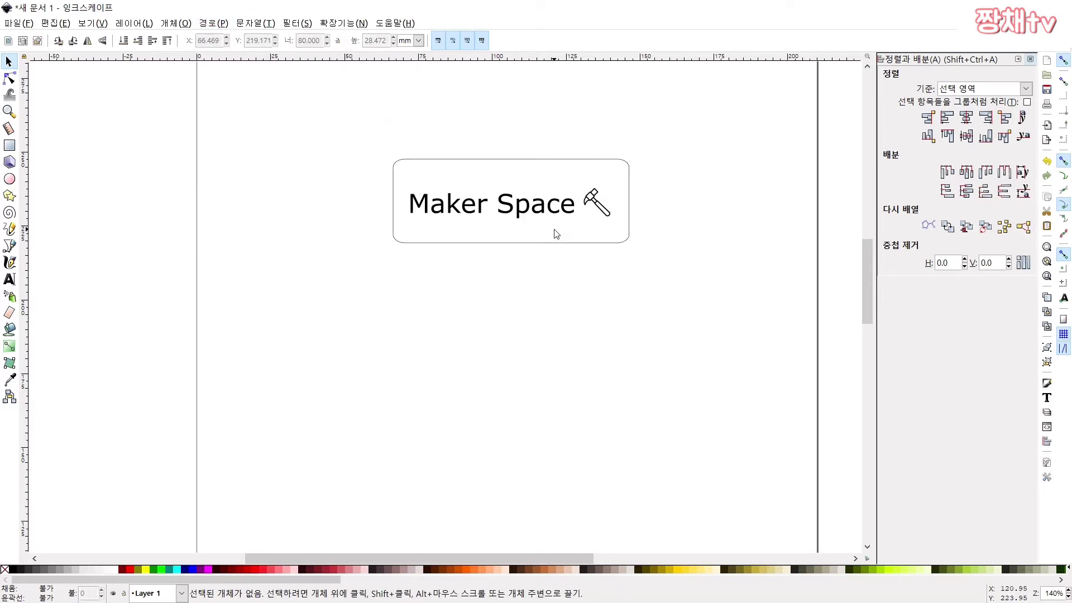
Check that the text, hammer and tag rectangle are separate objects by selecting each one individually.
{"action": "left_click", "coordinate": [550, 206]}
{"action": "left_click", "coordinate": [542, 160]}
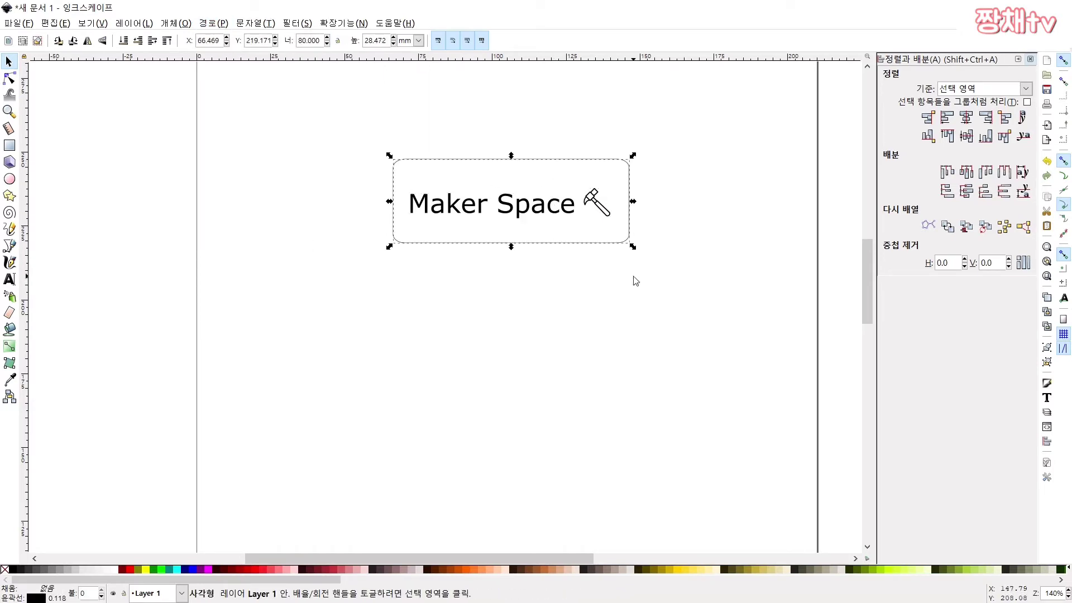
{"action": "key", "text": "r"}
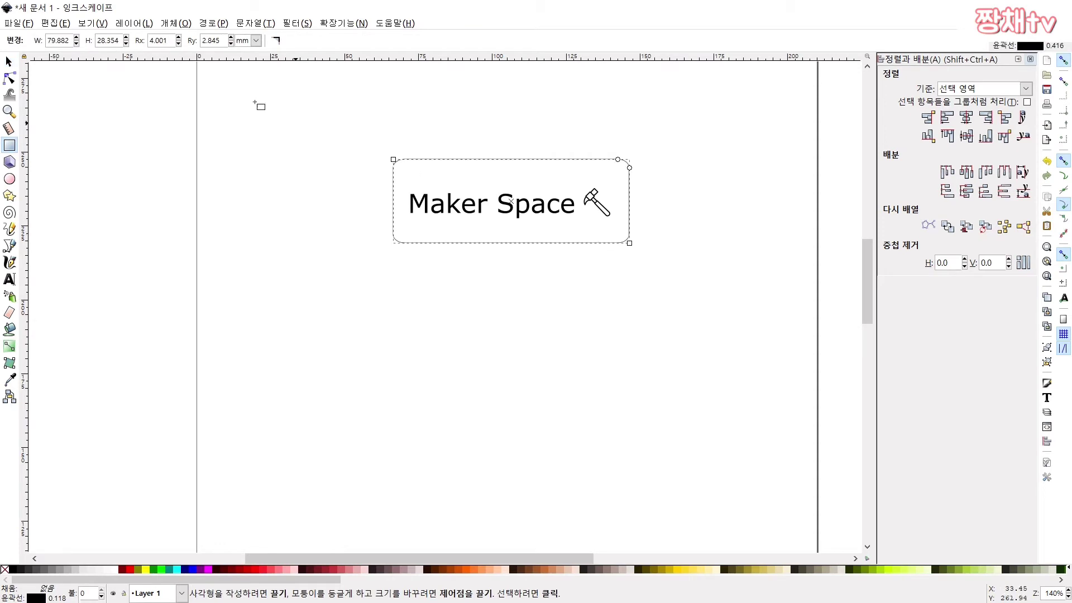
{"action": "key", "text": "s"}
{"action": "left_click", "coordinate": [518, 209]}
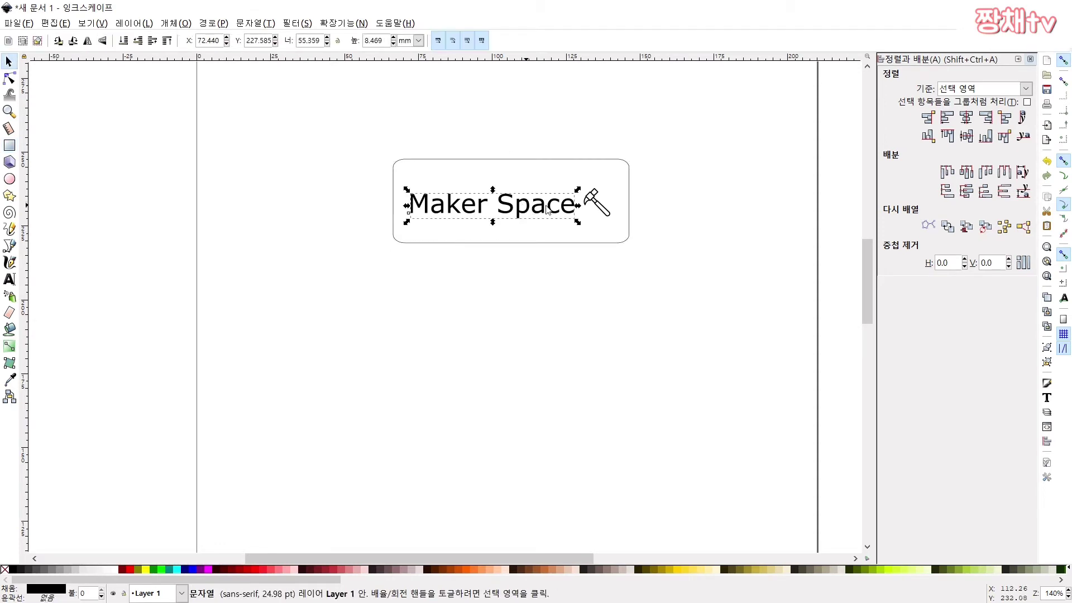
{"action": "left_click", "coordinate": [596, 203]}
{"action": "left_click", "coordinate": [545, 167]}
{"action": "left_click", "coordinate": [550, 161]}
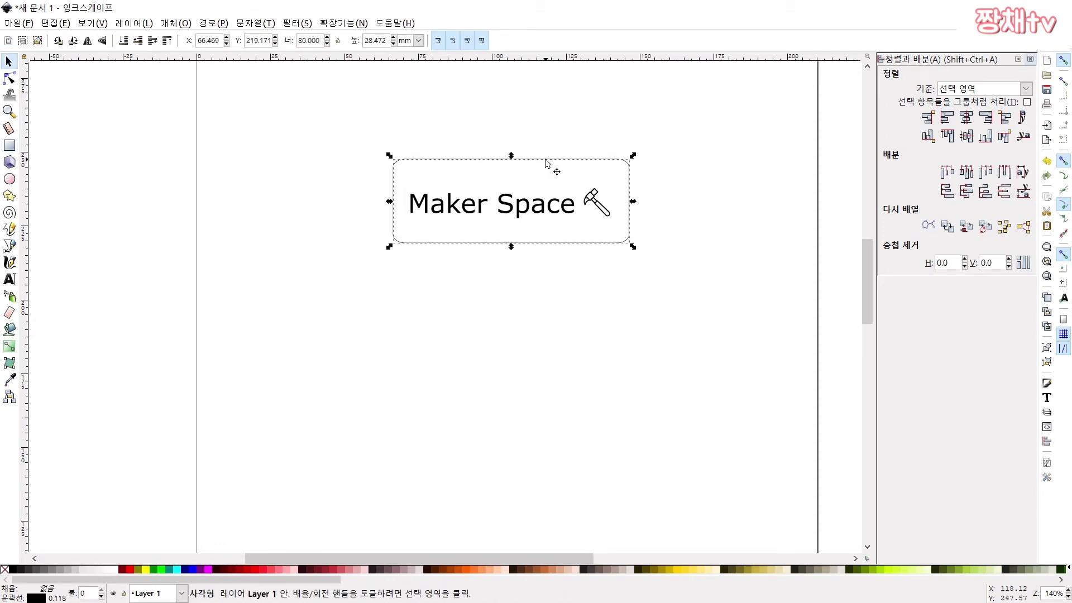
{"action": "key", "text": "r"}
{"action": "left_click", "coordinate": [8, 61]}
{"action": "left_click_drag", "start_coordinate": [528, 161], "coordinate": [533, 228]}
{"action": "key", "text": "ctrl+z"}
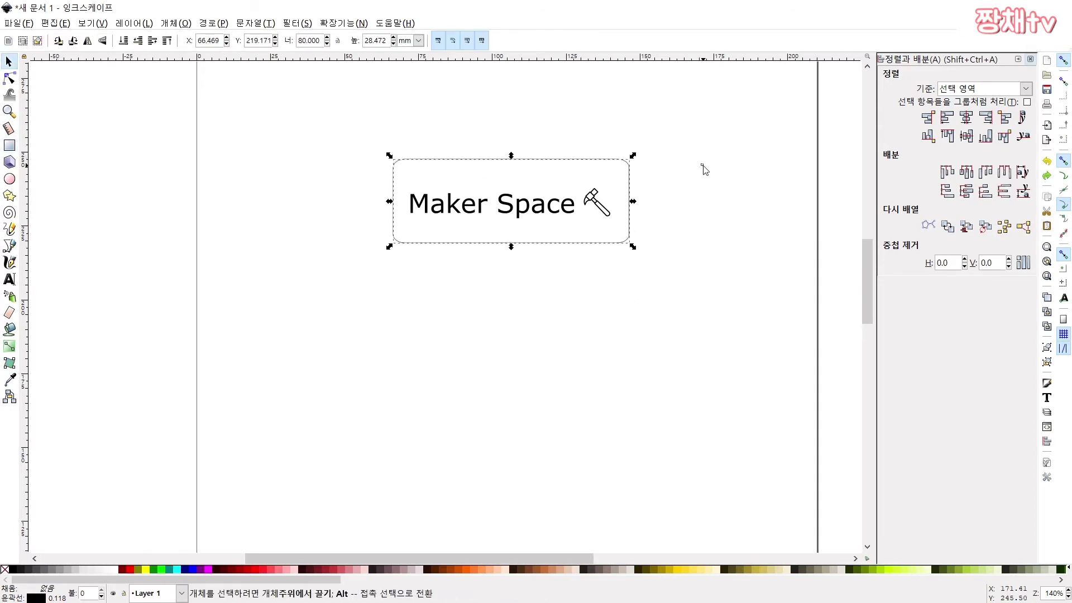
Ungroup the hammer icon.
{"action": "left_click_drag", "start_coordinate": [701, 109], "coordinate": [240, 382]}
{"action": "left_click", "coordinate": [506, 293]}
{"action": "left_click_drag", "start_coordinate": [717, 102], "coordinate": [579, 205]}
{"action": "right_click", "coordinate": [601, 202]}
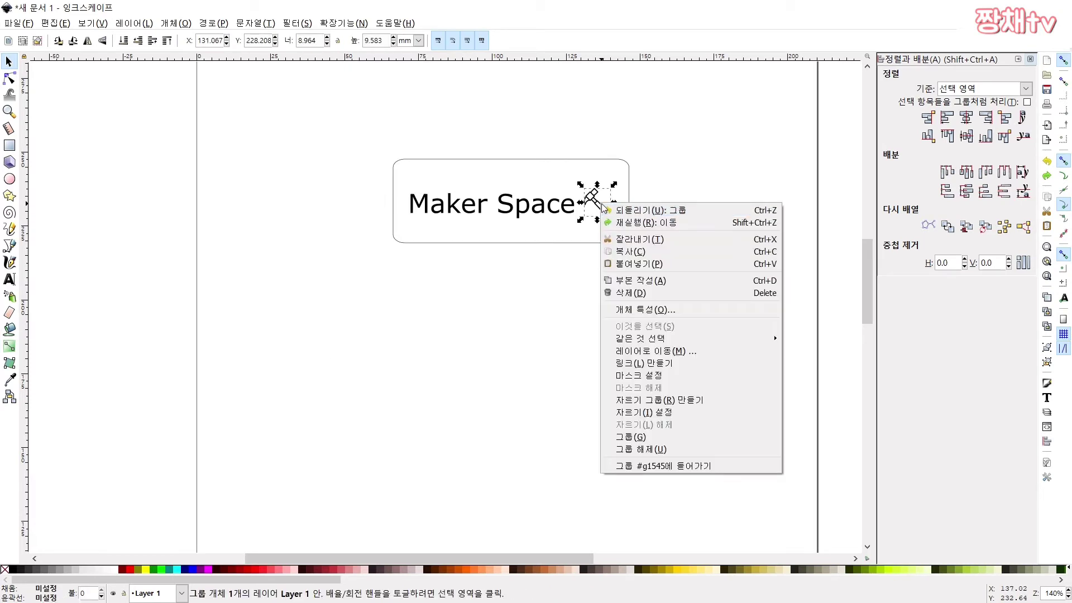
{"action": "left_click", "coordinate": [642, 448]}
{"action": "left_click", "coordinate": [641, 162]}
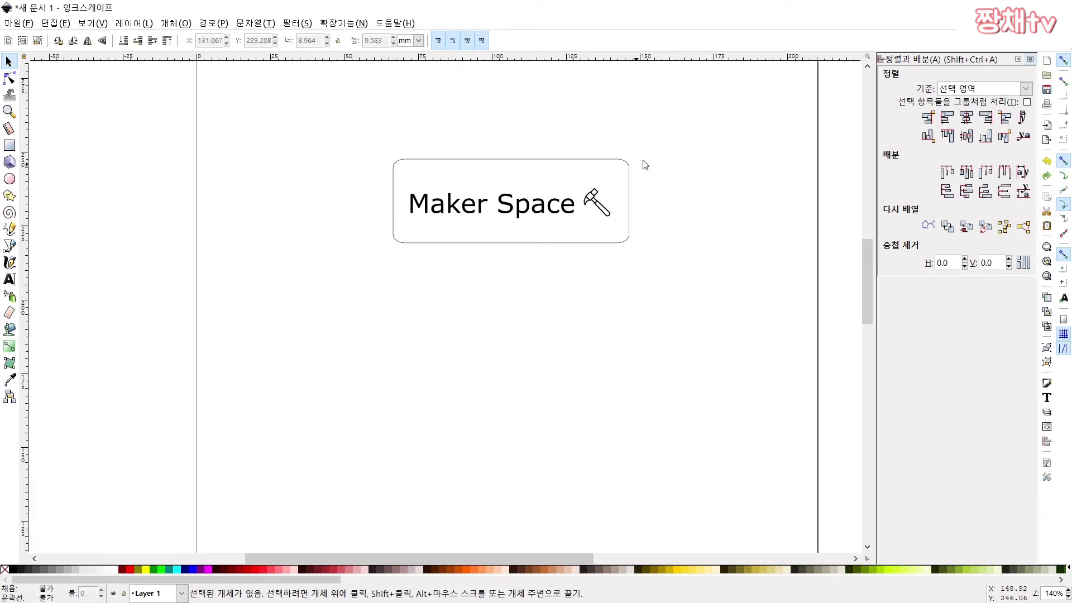
Try the path Difference again on the tag rectangle and text together with the ungrouped hammer.
{"action": "left_click_drag", "start_coordinate": [686, 143], "coordinate": [289, 286]}
{"action": "left_click", "coordinate": [212, 23]}
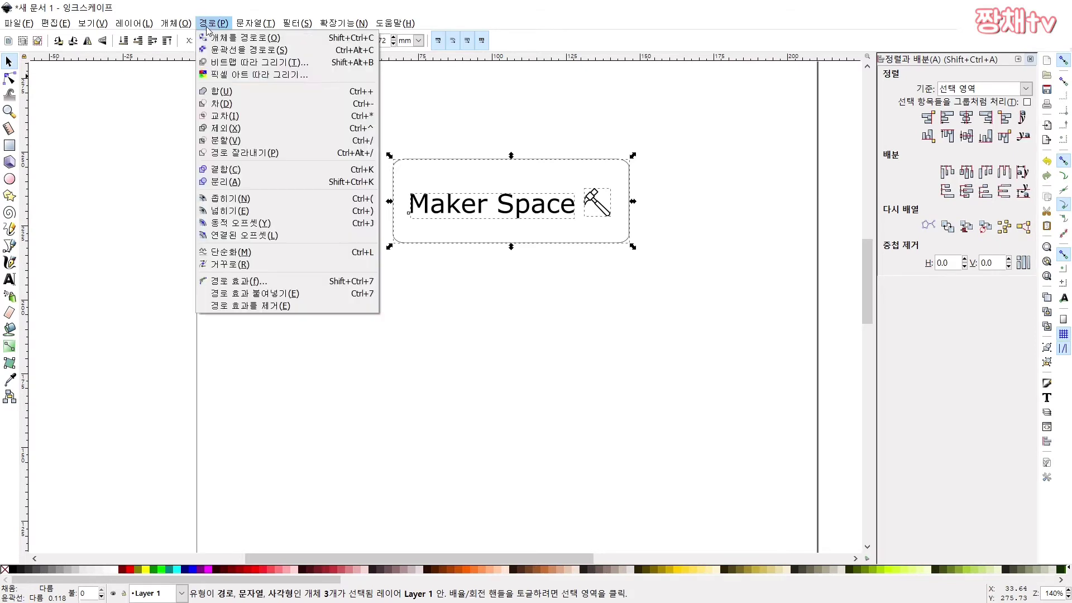
{"action": "left_click", "coordinate": [215, 105]}
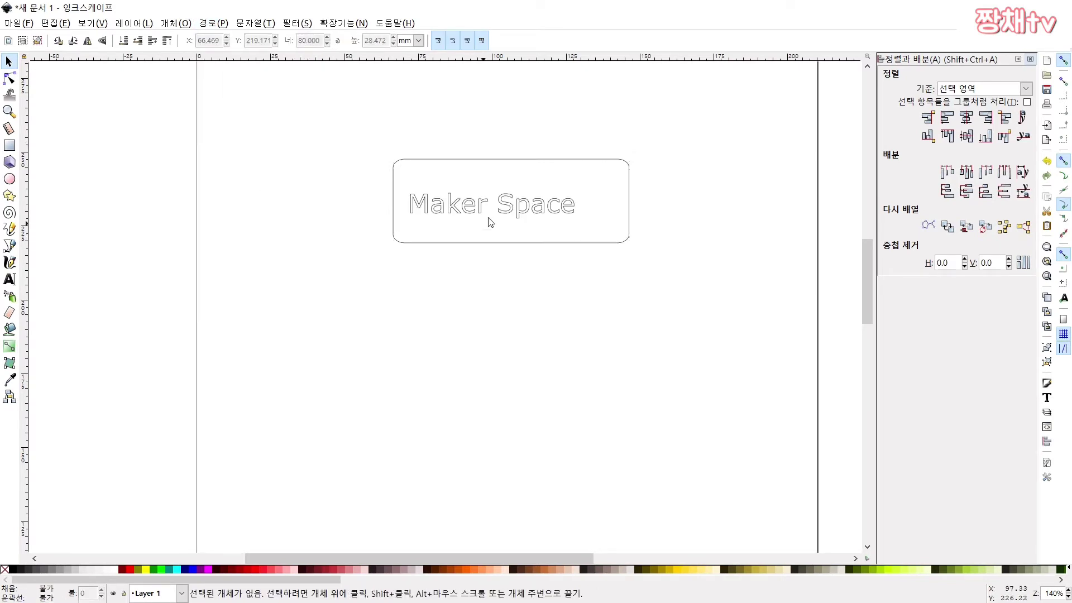
{"action": "left_click", "coordinate": [558, 221]}
{"action": "left_click", "coordinate": [745, 275]}
{"action": "left_click_drag", "start_coordinate": [676, 129], "coordinate": [307, 310]}
{"action": "key", "text": "ctrl+KP_5"}
Undo the last Difference and apply a path Difference to only the "Maker Space" text and the tag rectangle.
{"action": "left_click", "coordinate": [563, 208]}
{"action": "left_click", "coordinate": [579, 282]}
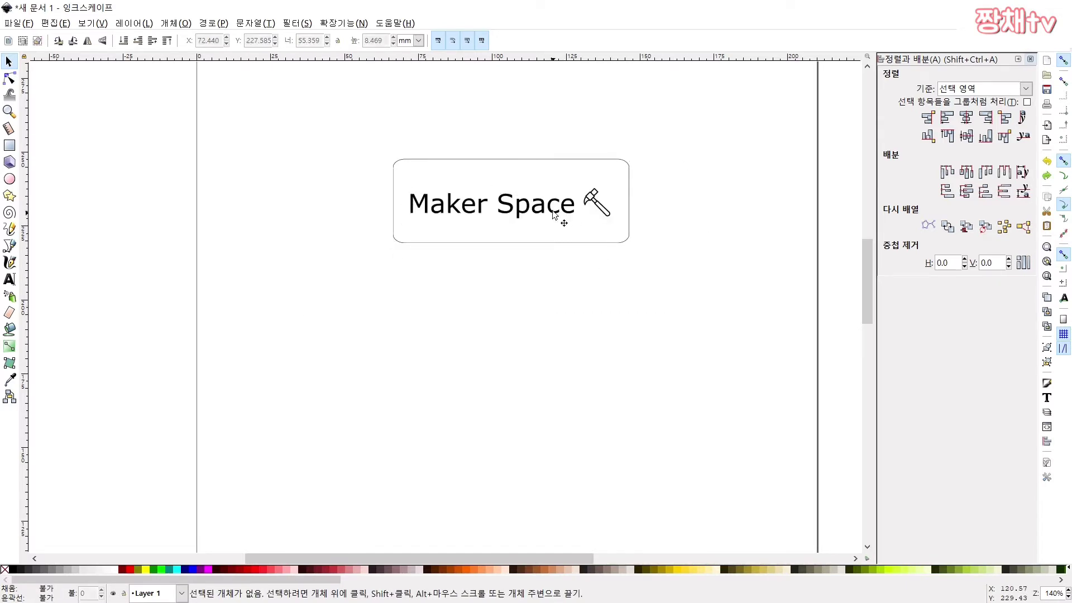
{"action": "left_click", "coordinate": [526, 207]}
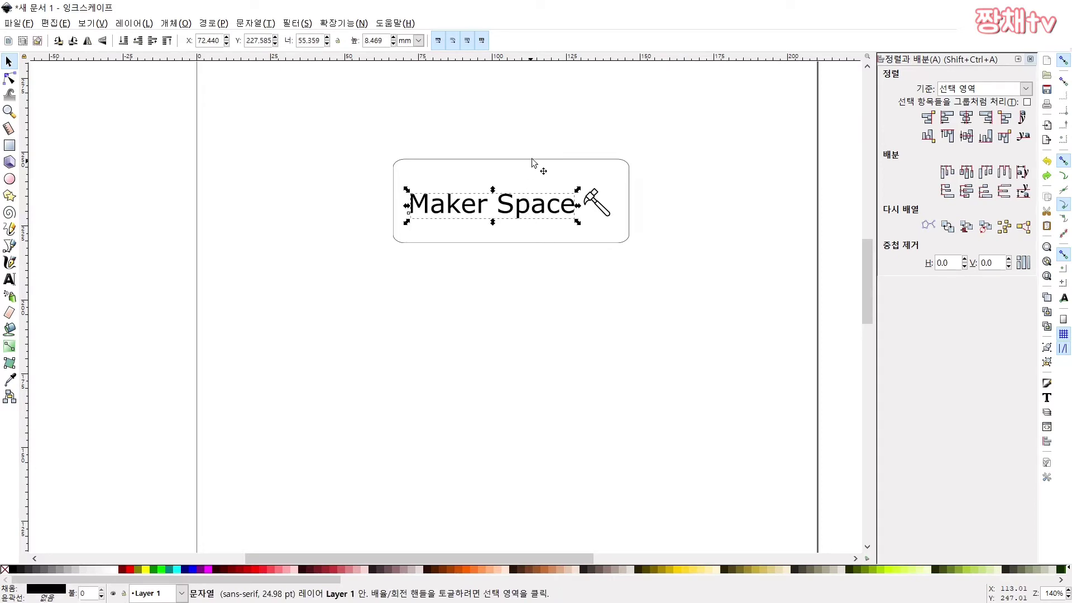
{"action": "left_click", "coordinate": [509, 160], "text": "shift"}
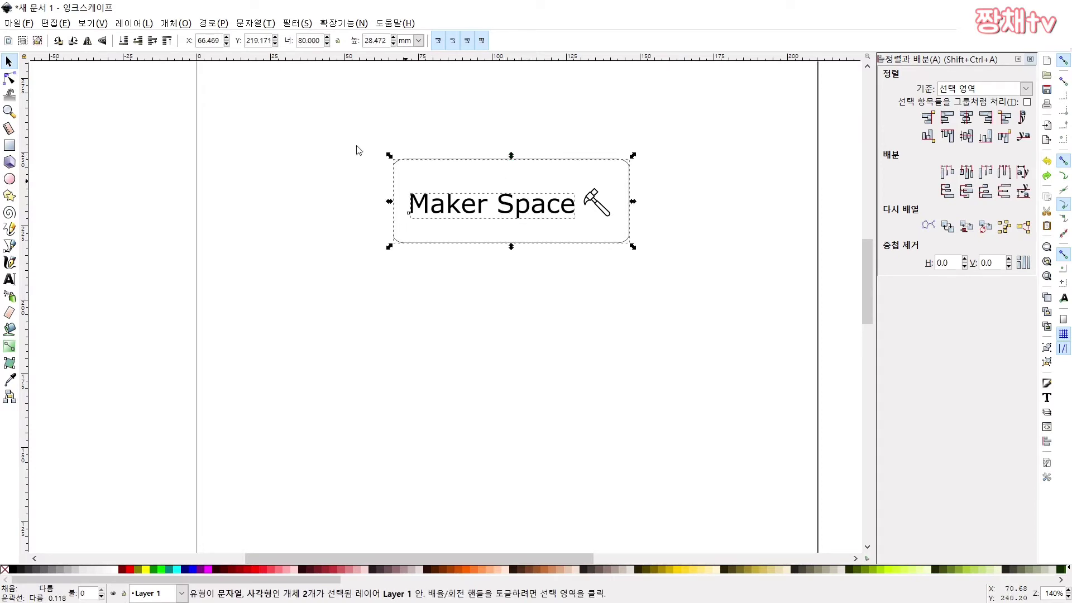
{"action": "left_click", "coordinate": [210, 25]}
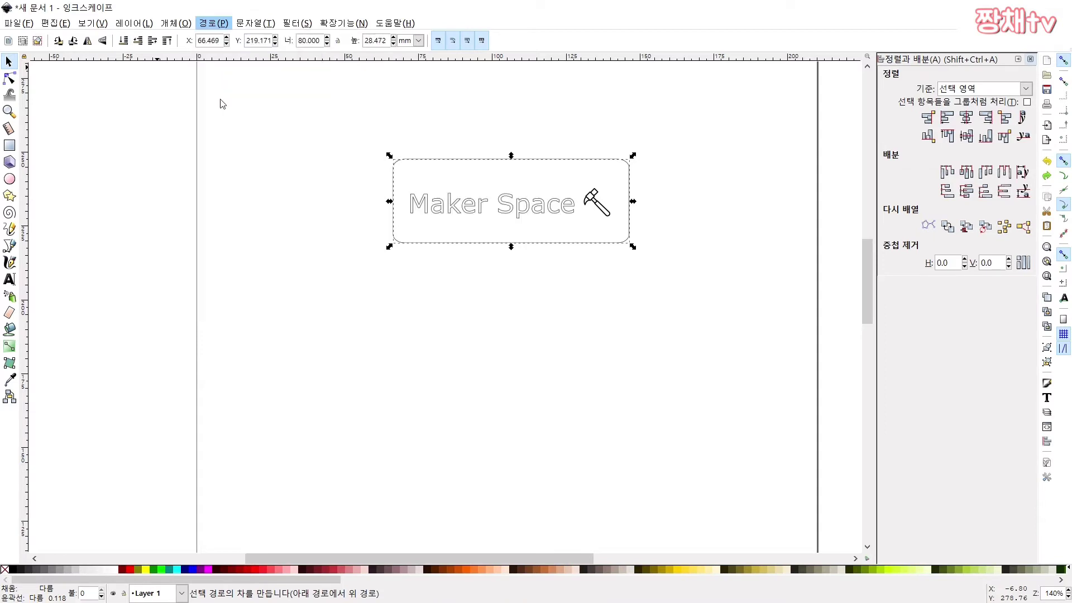
{"action": "left_click", "coordinate": [220, 99]}
{"action": "left_click", "coordinate": [301, 237]}
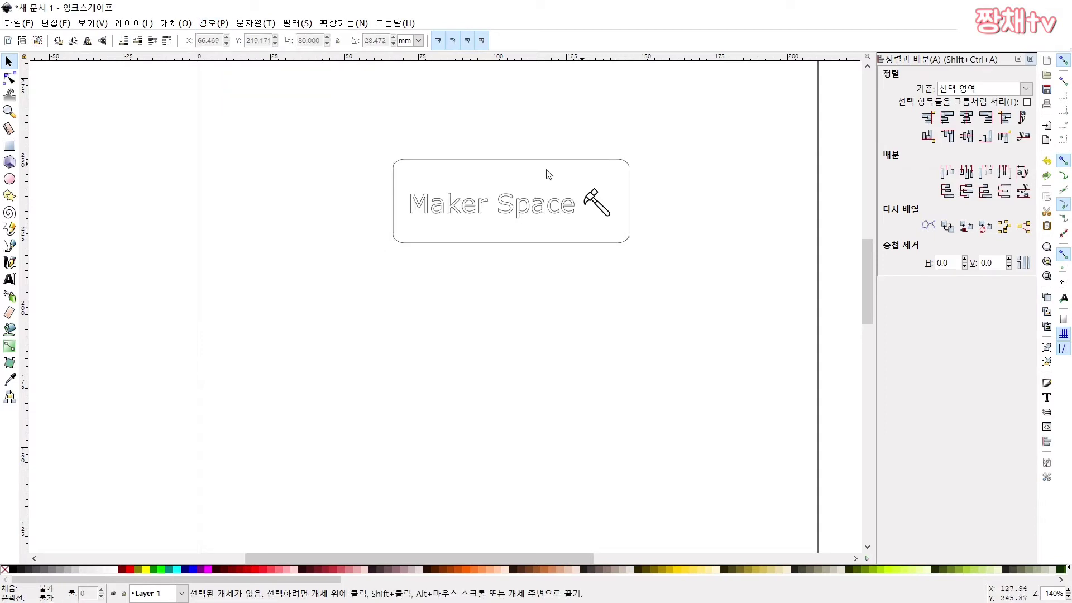
Move the cut tag aside to check that the text moves with it, and undo the move.
{"action": "left_click_drag", "start_coordinate": [544, 210], "coordinate": [407, 271]}
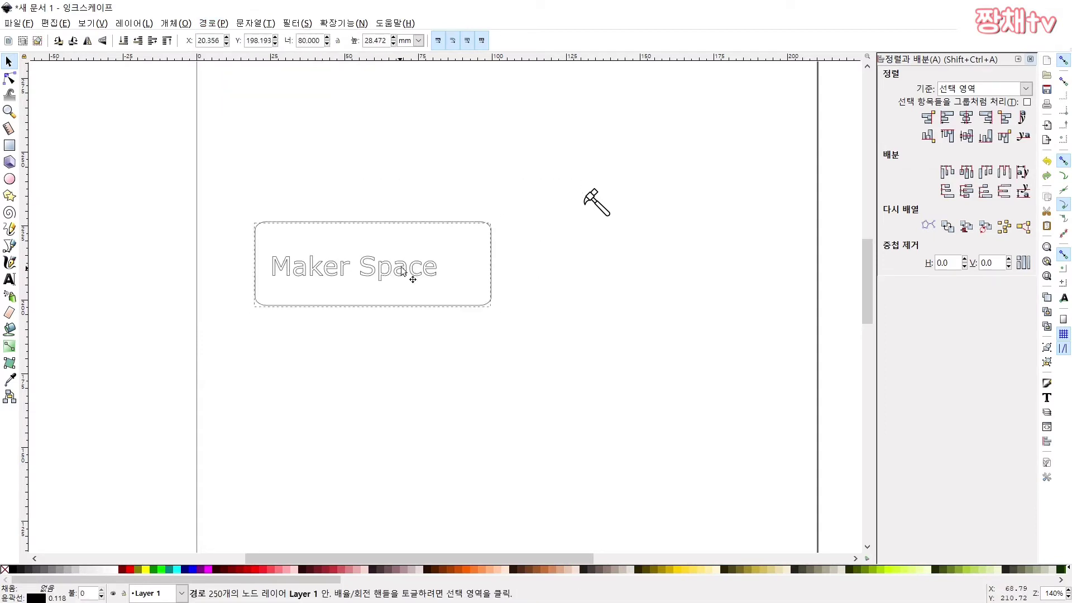
{"action": "key", "text": "ctrl+z"}
{"action": "left_click", "coordinate": [586, 287]}
Subtract the hammer icon from the text-cut tag with a second path Difference.
{"action": "left_click", "coordinate": [598, 213]}
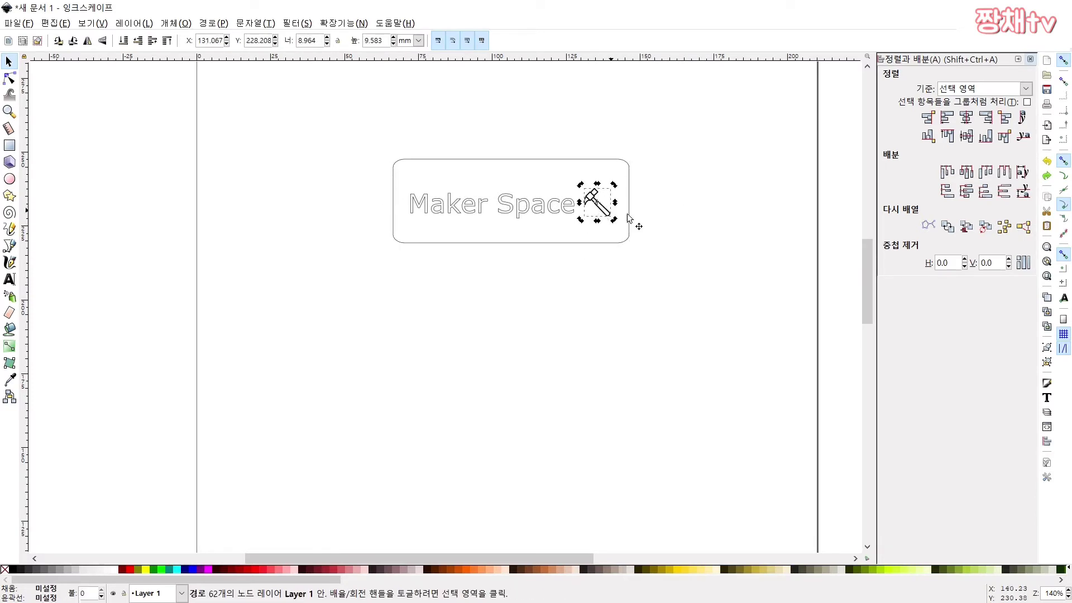
{"action": "left_click_drag", "start_coordinate": [653, 191], "coordinate": [307, 348]}
{"action": "left_click", "coordinate": [594, 202]}
{"action": "mouse_move", "coordinate": [692, 119]}
{"action": "left_mouse_down"}
{"action": "mouse_move", "coordinate": [564, 214]}
{"action": "mouse_move", "coordinate": [303, 310]}
{"action": "left_mouse_up"}
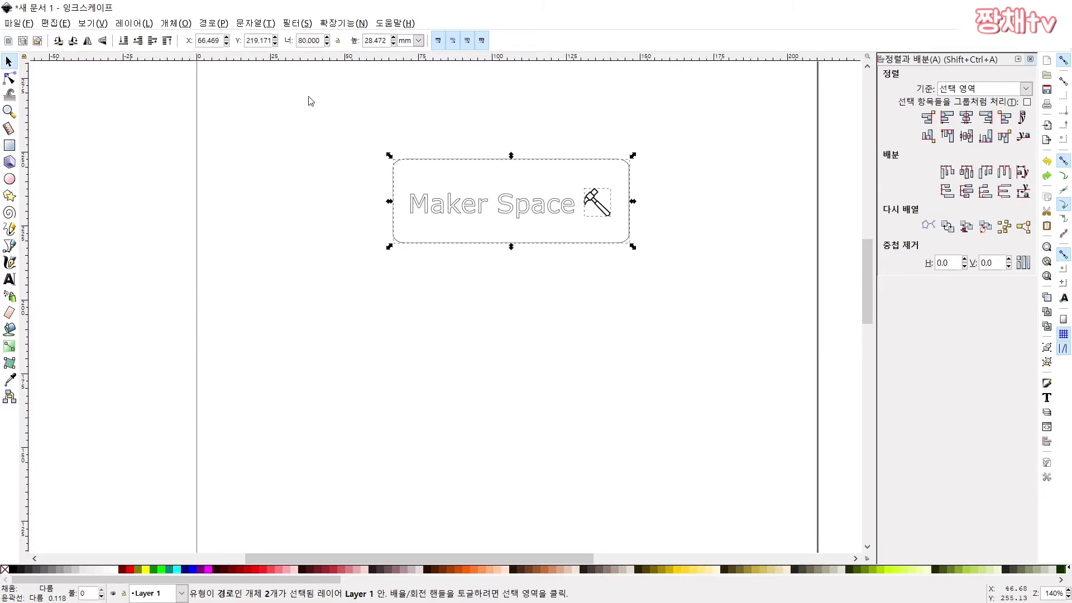
{"action": "left_click", "coordinate": [206, 22]}
{"action": "left_click", "coordinate": [249, 110]}
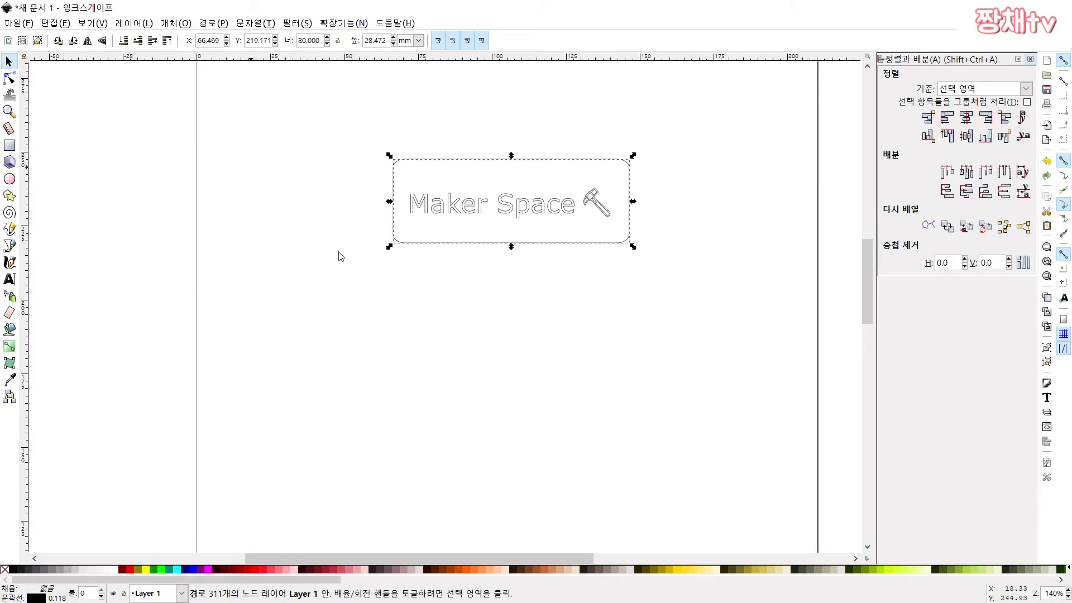
{"action": "left_click", "coordinate": [471, 302]}
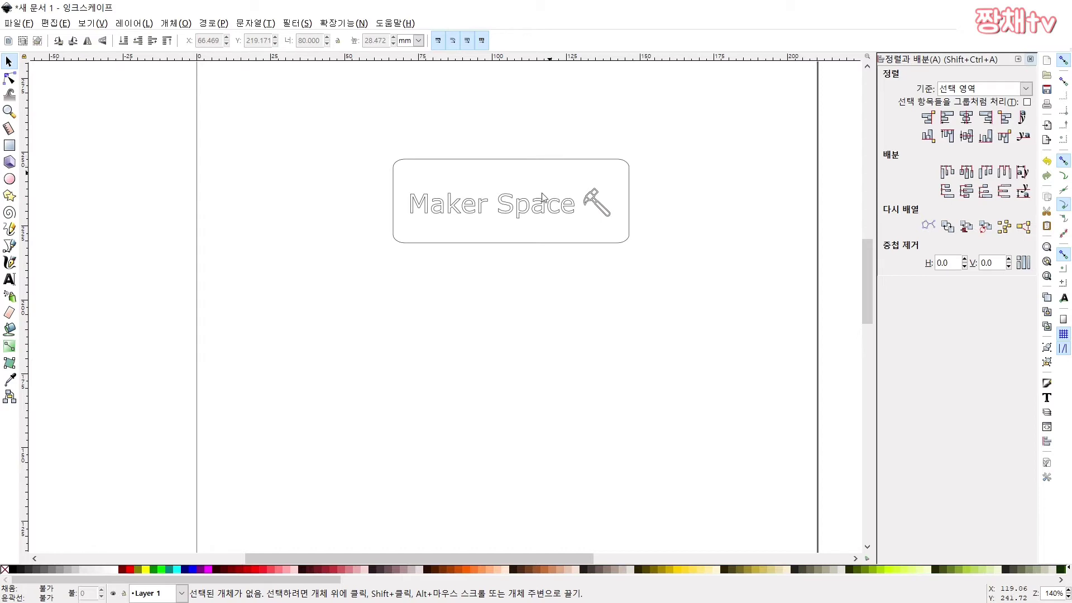
Move the cut tag slightly downward and check that tag, text and hammer select as one object.
{"action": "left_click", "coordinate": [520, 188]}
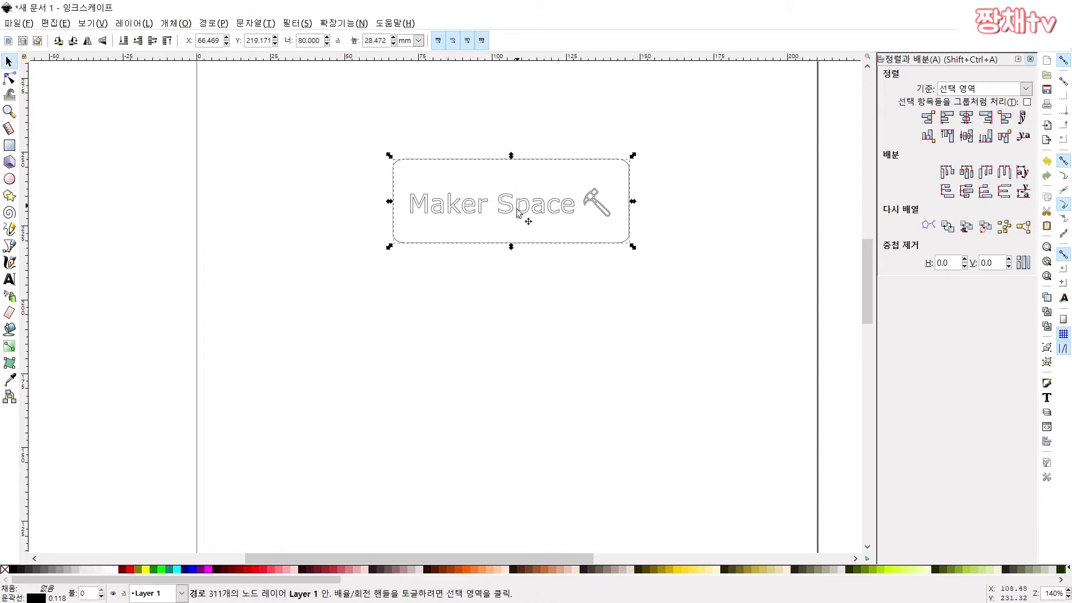
{"action": "left_click_drag", "start_coordinate": [527, 210], "coordinate": [508, 234]}
{"action": "left_click", "coordinate": [628, 283]}
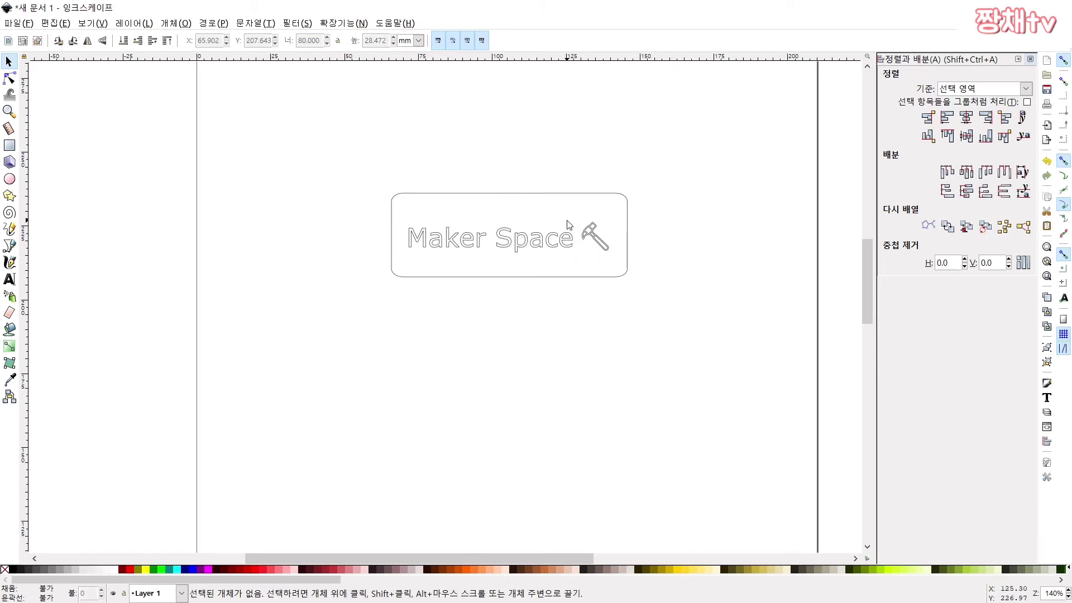
{"action": "left_click", "coordinate": [517, 246]}
{"action": "left_click_drag", "start_coordinate": [695, 137], "coordinate": [261, 340]}
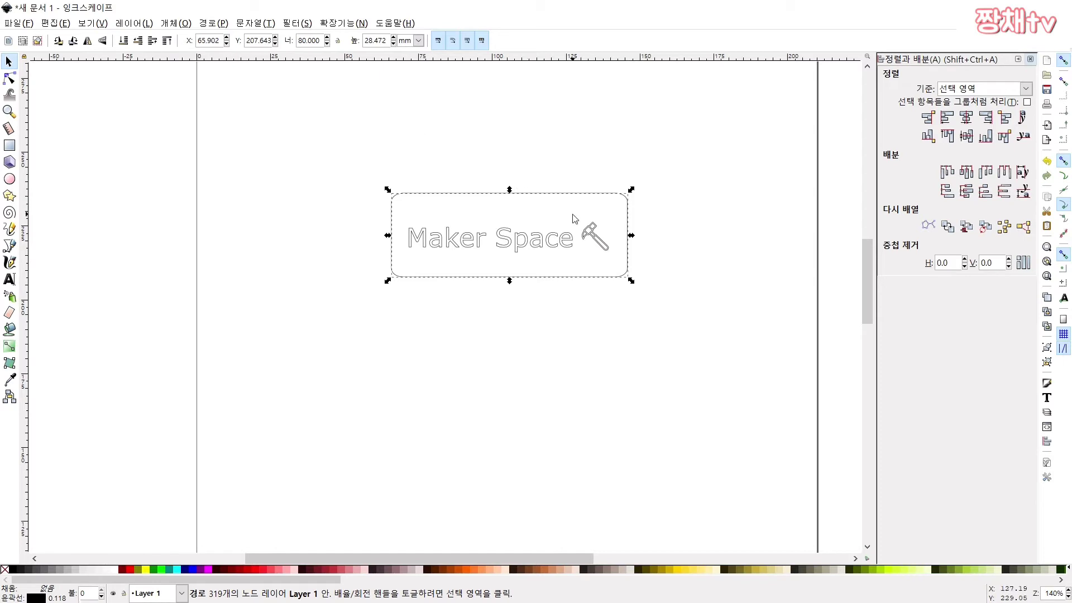
{"action": "left_click", "coordinate": [561, 138]}
{"action": "left_click", "coordinate": [544, 194]}
{"action": "left_click", "coordinate": [714, 233]}
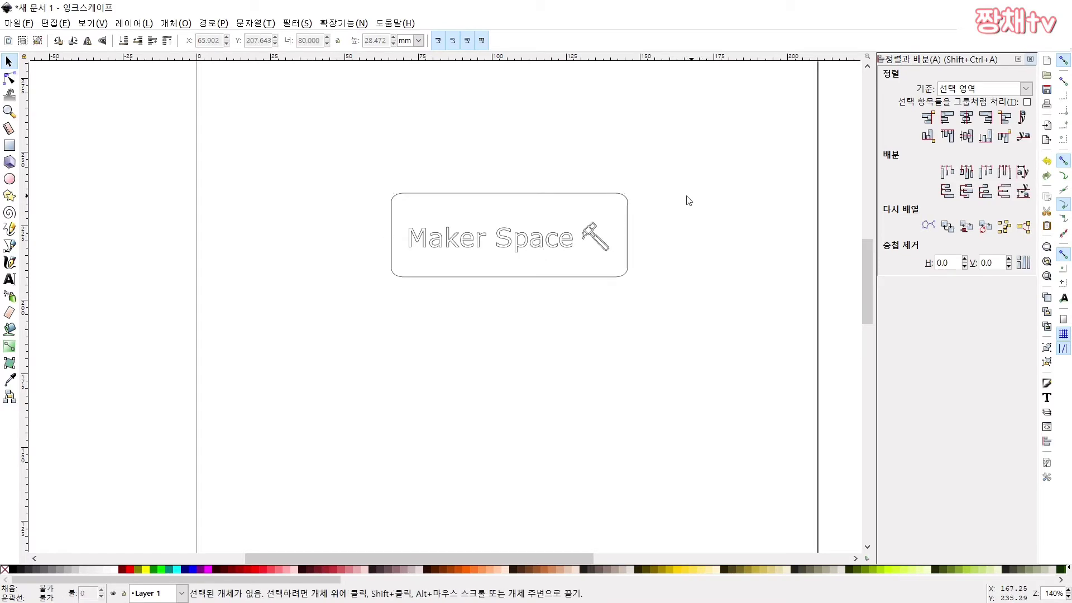
Undo the tag moves and both Differences to restore the separate text, hammer and tag rectangle.
{"action": "key", "text": "ctrl+z"}
{"action": "key", "text": "ctrl+z"}
{"action": "key", "text": "ctrl+z"}
{"action": "key", "text": "ctrl+z"}
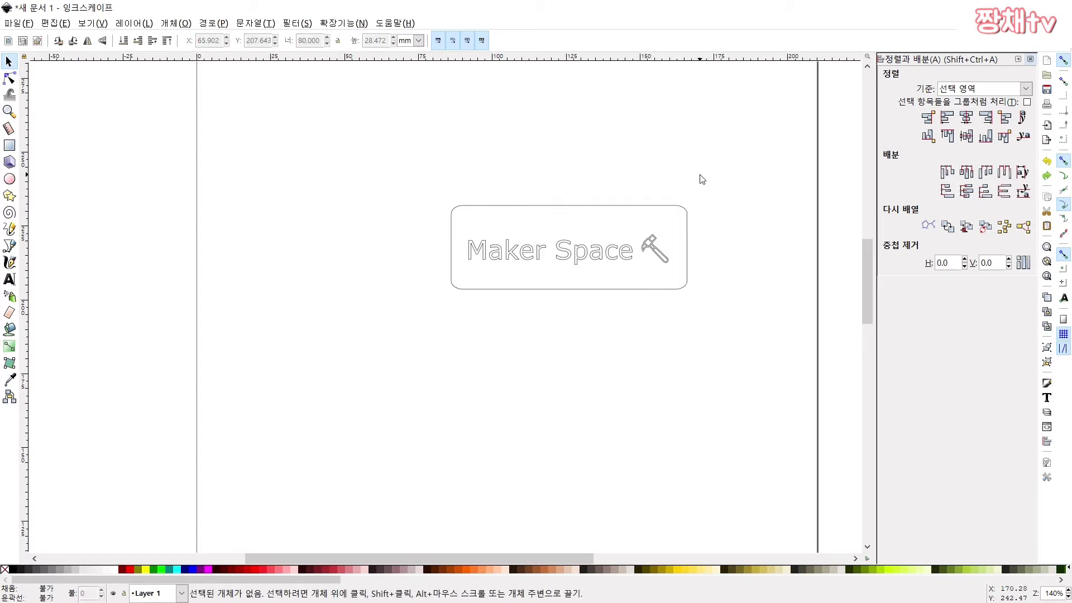
{"action": "key", "text": "ctrl+z"}
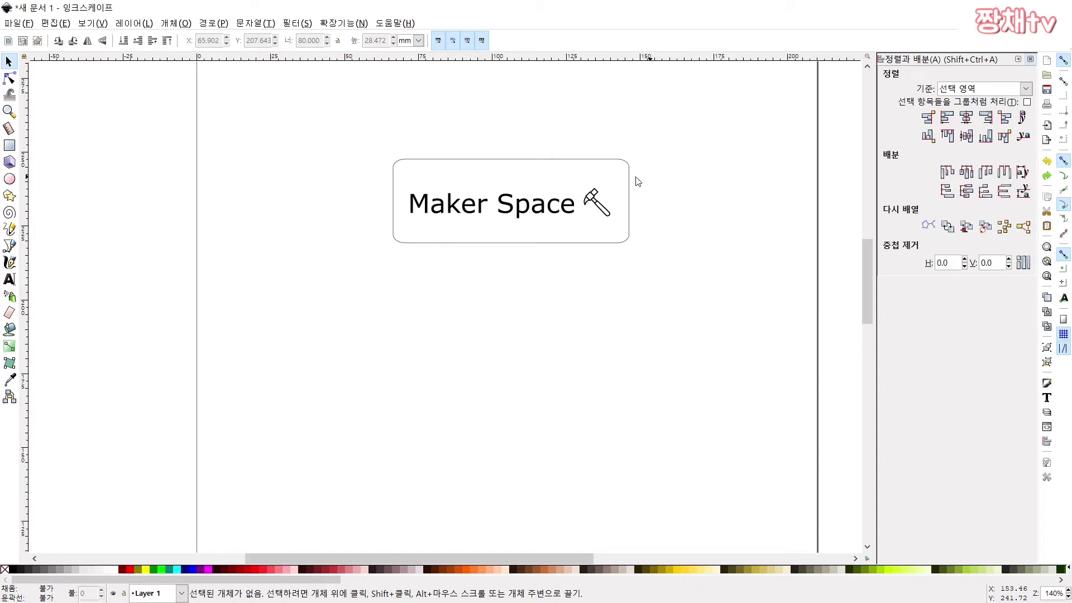
Try a path Intersection on the tag rectangle and the "Maker Space" text, and undo it.
{"action": "left_click", "coordinate": [539, 211]}
{"action": "left_click", "coordinate": [598, 211]}
{"action": "left_click", "coordinate": [658, 204]}
{"action": "left_click", "coordinate": [595, 160]}
{"action": "left_click", "coordinate": [531, 206], "text": "shift"}
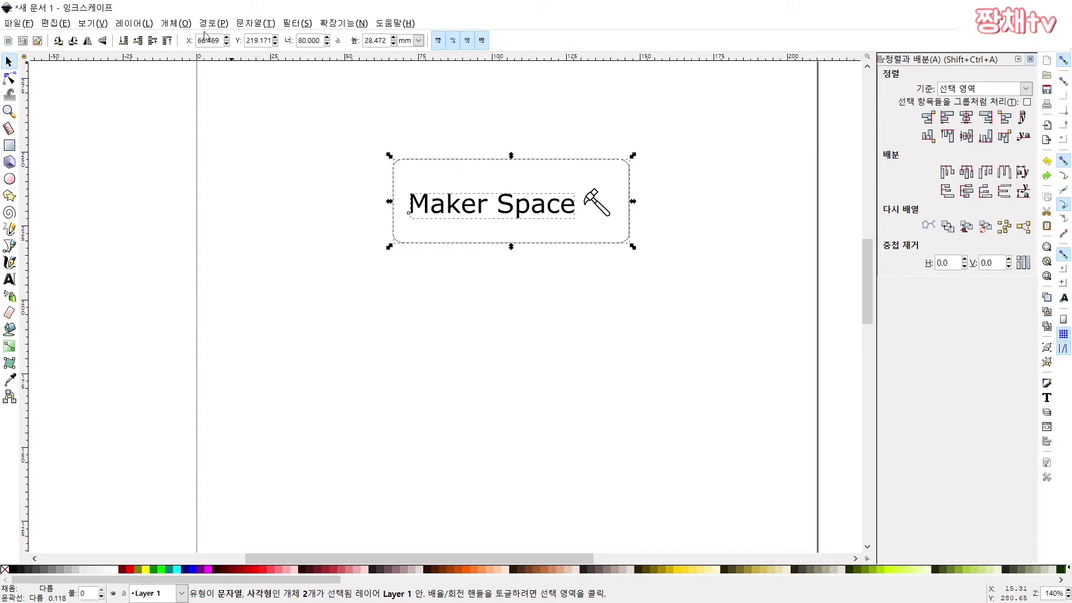
{"action": "left_click", "coordinate": [171, 24]}
{"action": "mouse_move", "coordinate": [213, 23]}
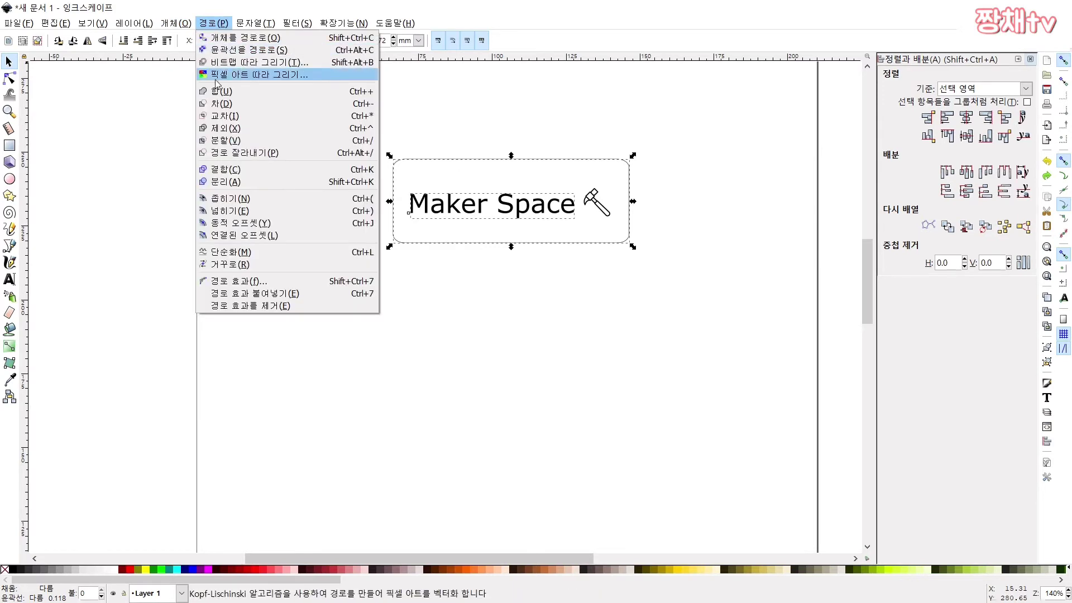
{"action": "left_click", "coordinate": [224, 115]}
{"action": "key", "text": "ctrl+z"}
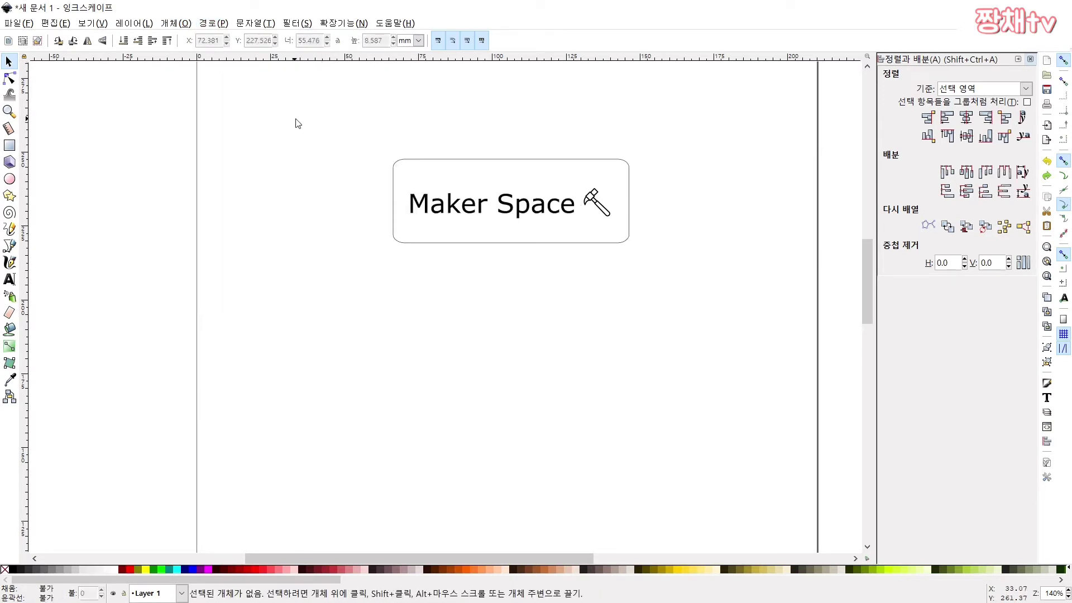
Try a path Difference with only the "Maker Space" text selected.
{"action": "left_click", "coordinate": [493, 213]}
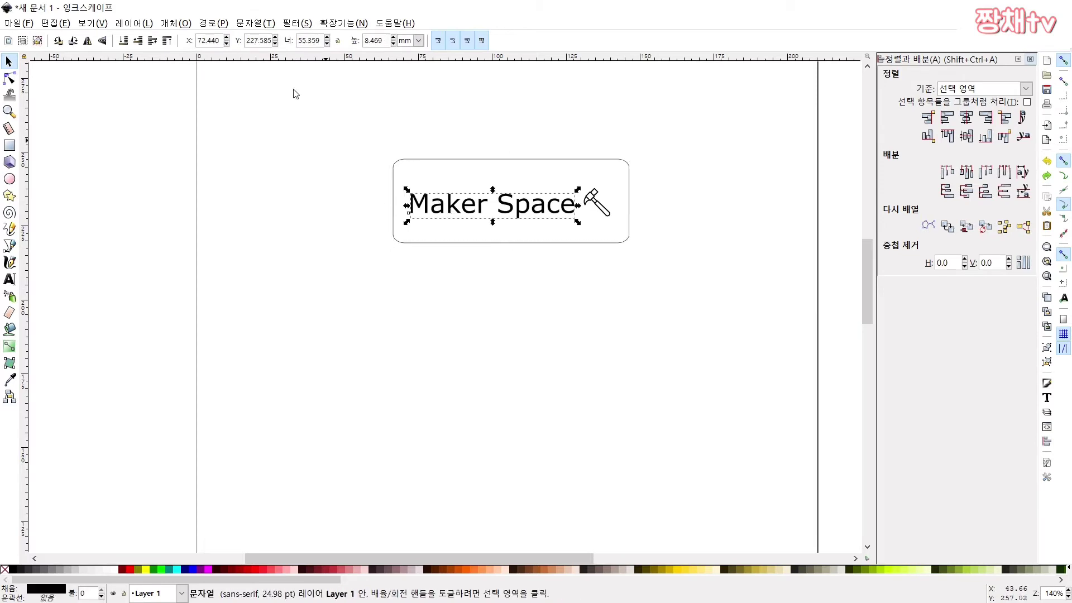
{"action": "left_click", "coordinate": [220, 29]}
{"action": "left_click", "coordinate": [237, 102]}
{"action": "left_click", "coordinate": [315, 213]}
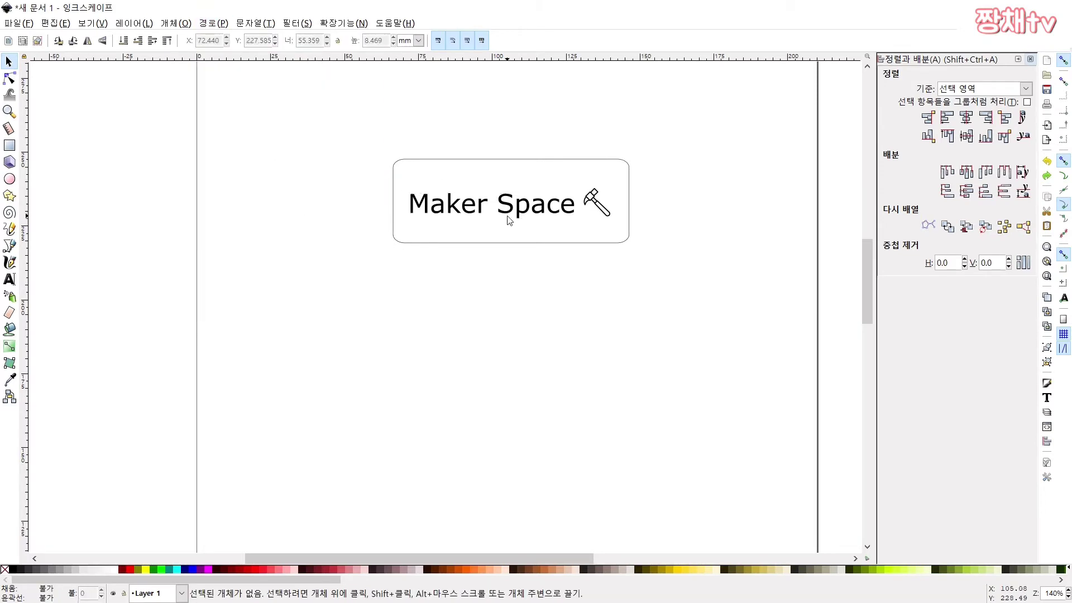
{"action": "left_click", "coordinate": [510, 207]}
{"action": "left_click", "coordinate": [213, 23]}
{"action": "left_click", "coordinate": [470, 106]}
{"action": "left_click", "coordinate": [469, 106]}
Cut the "Maker Space" text out of the tag rectangle with a path Difference.
{"action": "left_click", "coordinate": [467, 160]}
{"action": "left_click", "coordinate": [468, 207], "text": "shift"}
{"action": "left_click", "coordinate": [218, 25]}
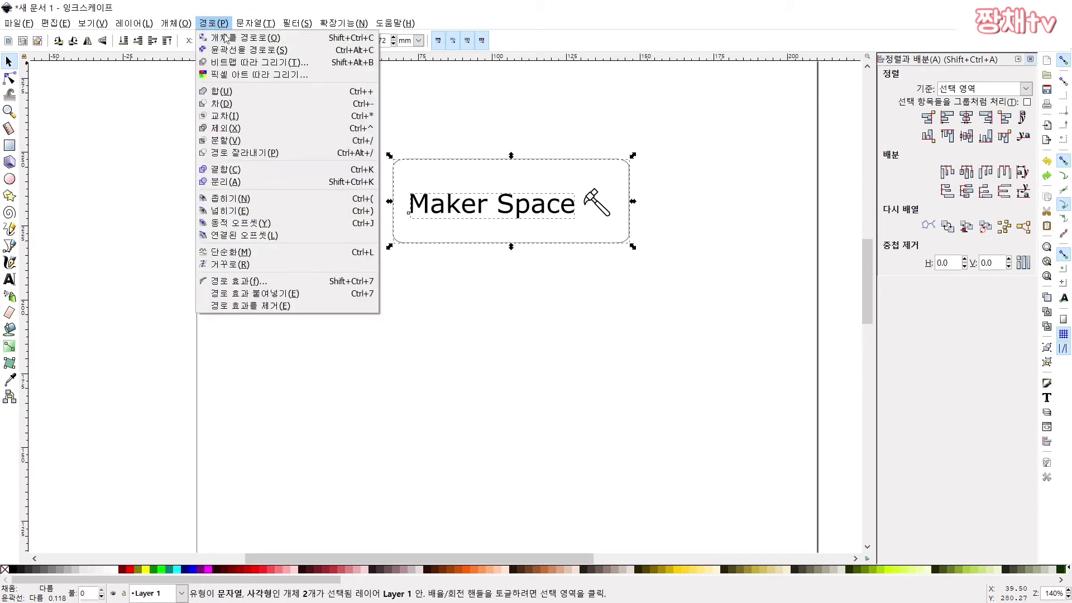
{"action": "left_click", "coordinate": [237, 99]}
{"action": "left_click", "coordinate": [246, 208]}
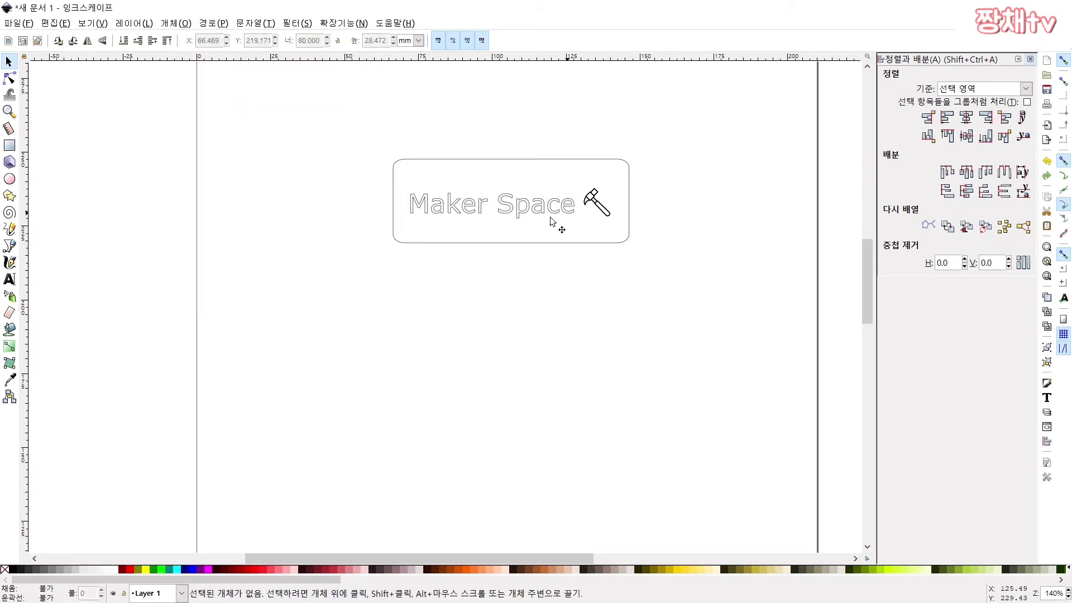
Cut the hammer icon out of the tag with another path Difference.
{"action": "left_click", "coordinate": [518, 200]}
{"action": "left_click", "coordinate": [601, 207], "text": "shift"}
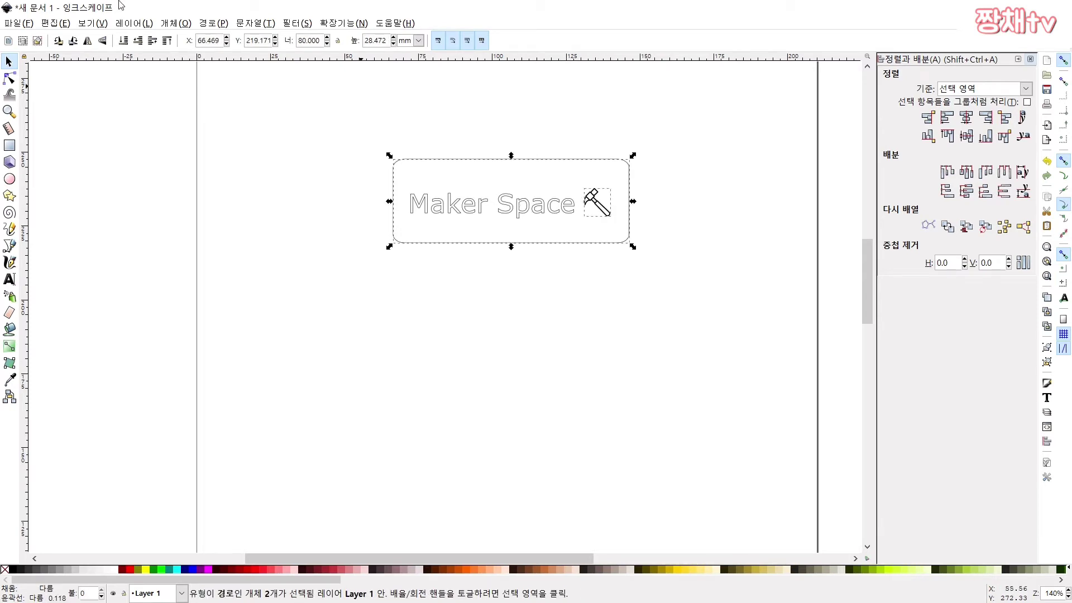
{"action": "left_click", "coordinate": [207, 23]}
{"action": "left_click", "coordinate": [225, 105]}
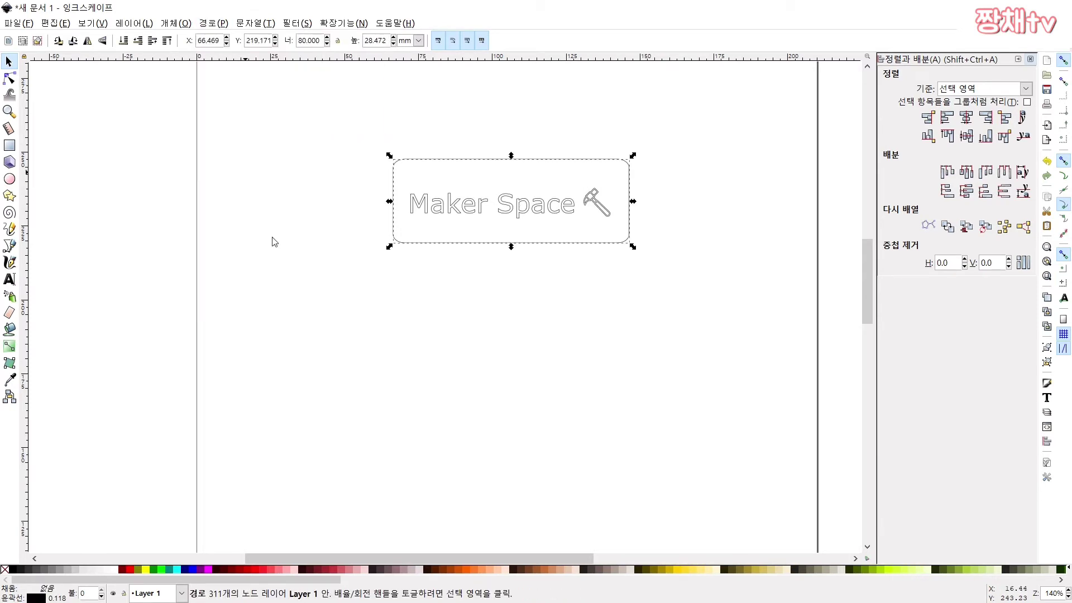
{"action": "left_click", "coordinate": [270, 239]}
Move the cut-out tag down the page to about X 65.9 mm, Y 207.1 mm.
{"action": "left_click_drag", "start_coordinate": [527, 202], "coordinate": [525, 239]}
{"action": "left_click", "coordinate": [524, 239]}
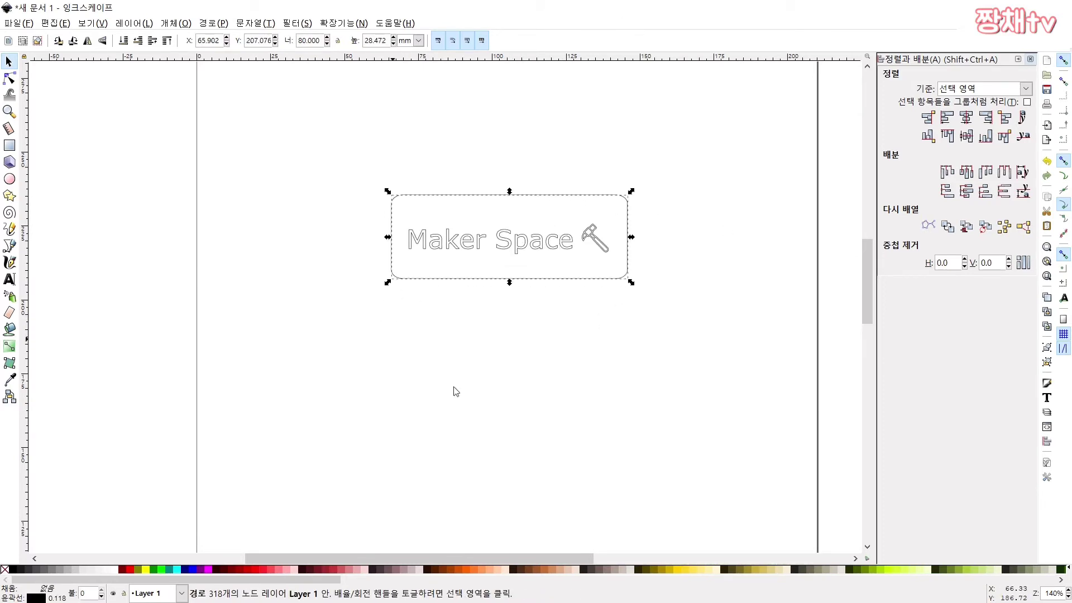
{"action": "left_click", "coordinate": [529, 259]}
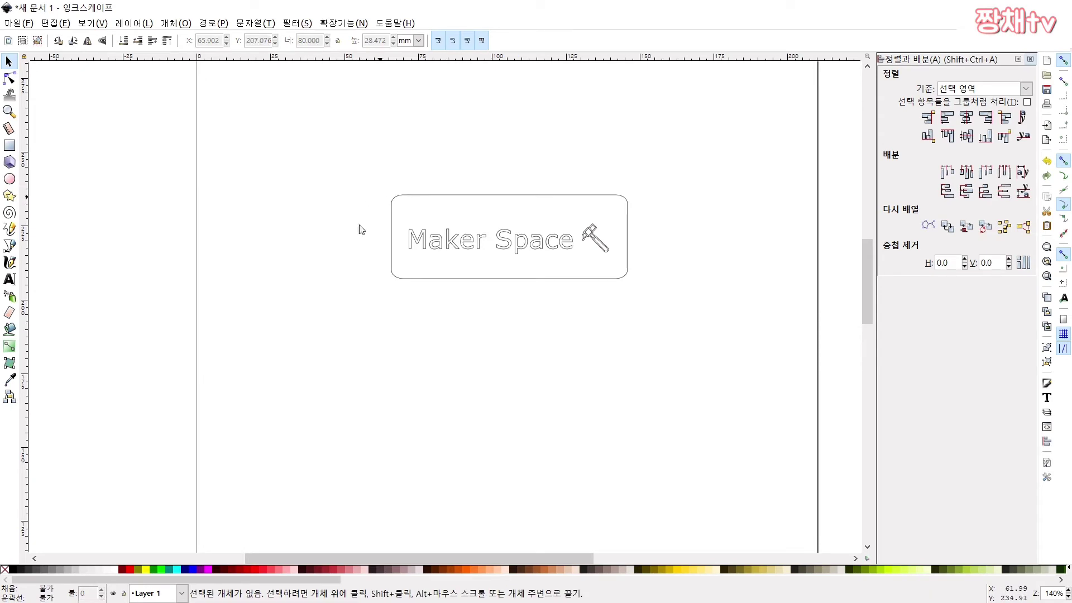
Draw a small circle on the empty page area beside the tag and set its width and height to 4 mm.
{"action": "left_click", "coordinate": [10, 178]}
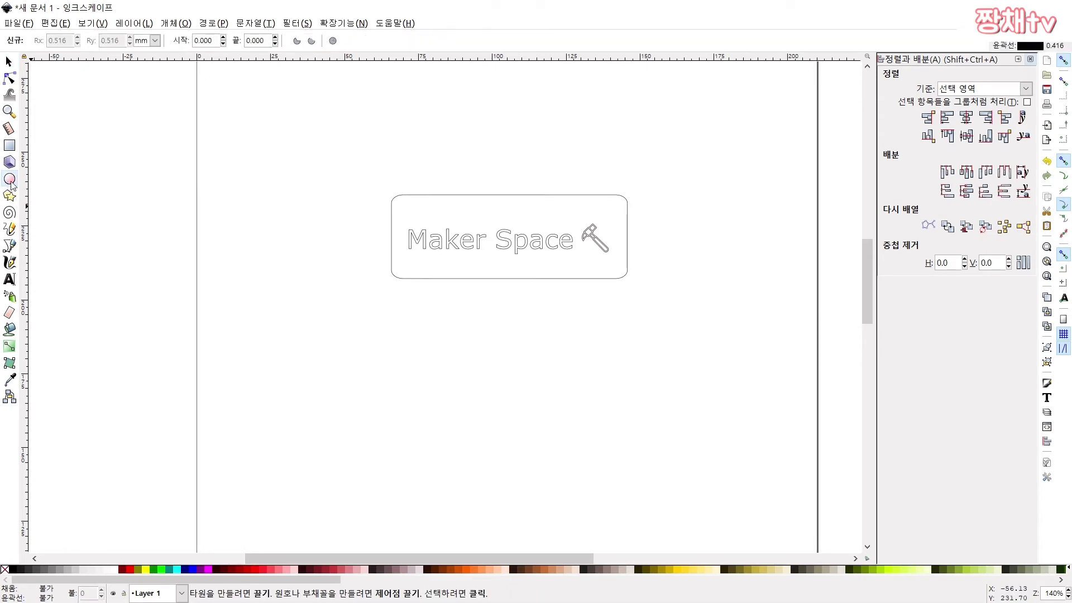
{"action": "left_click_drag", "start_coordinate": [276, 162], "coordinate": [292, 177]}
{"action": "left_click", "coordinate": [8, 62]}
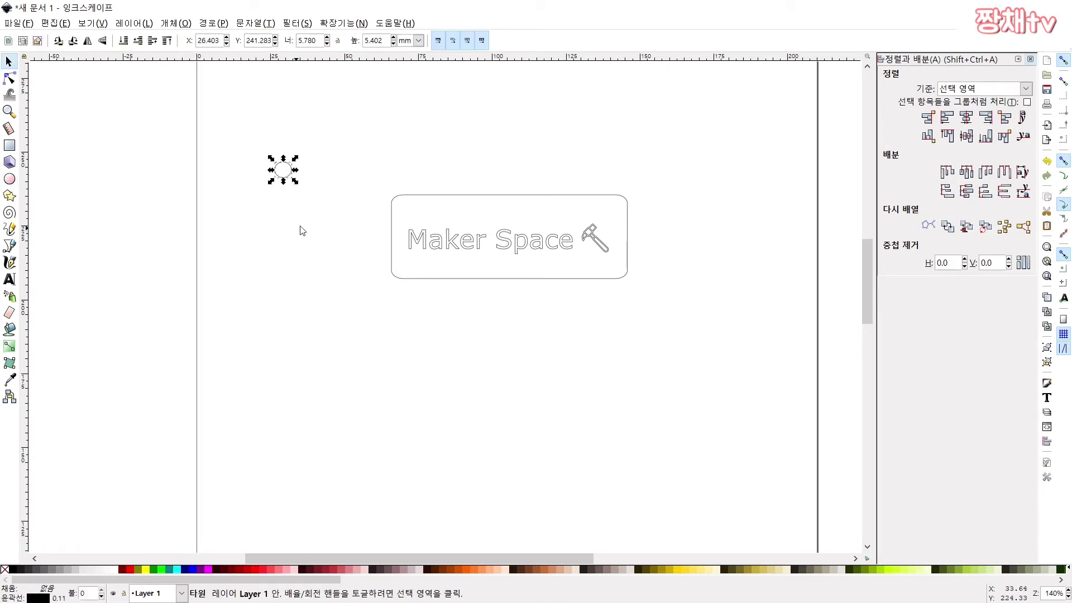
{"action": "left_click", "coordinate": [283, 170]}
{"action": "type", "text": "4"}
{"action": "key", "text": "Tab"}
{"action": "type", "text": "4"}
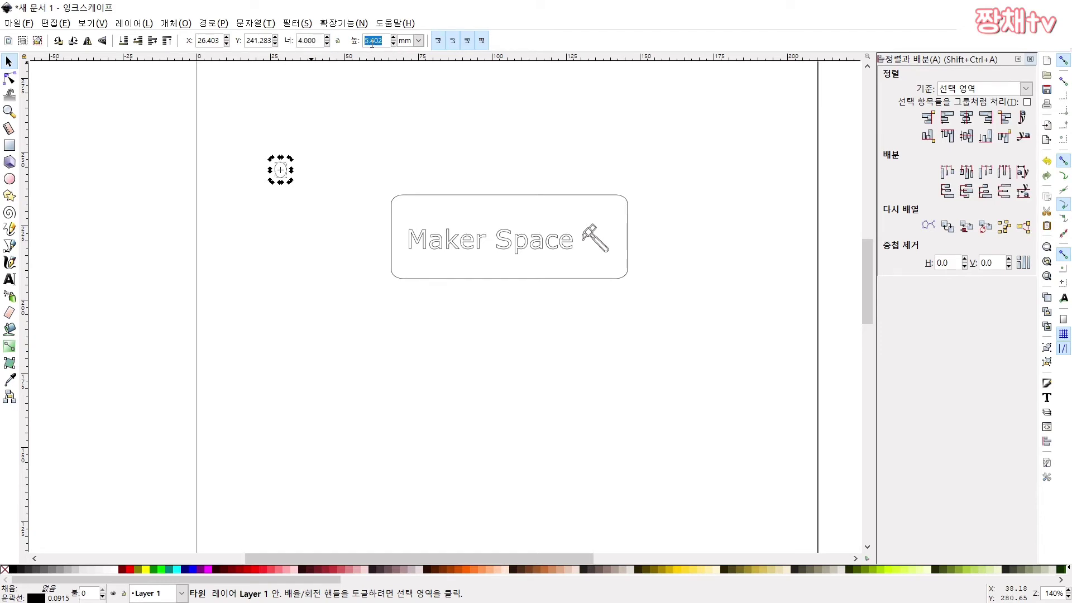
{"action": "key", "text": "Return"}
{"action": "left_click", "coordinate": [338, 163]}
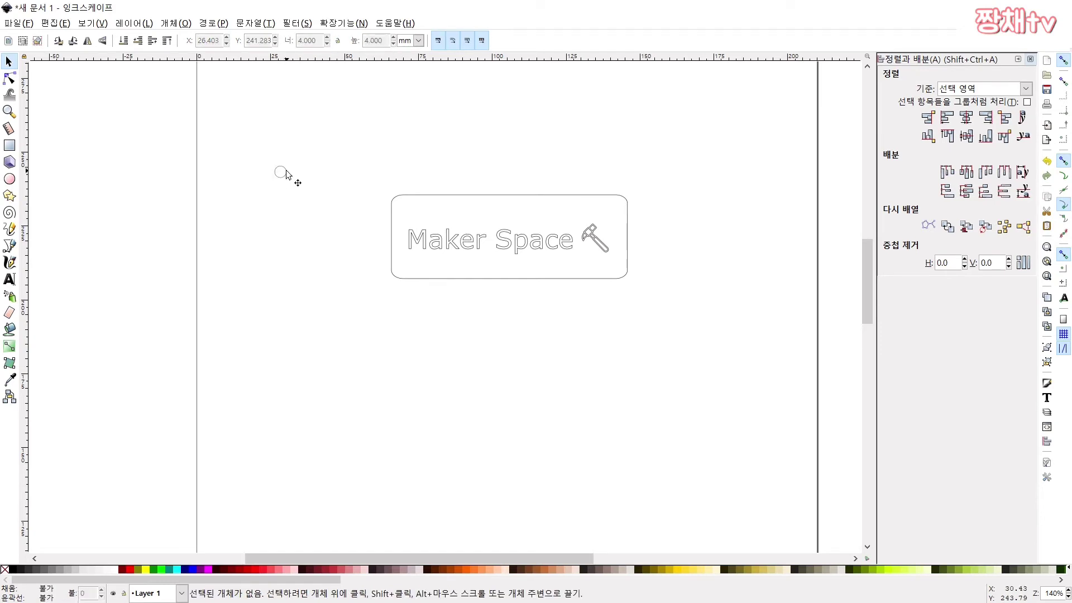
Place the 4 mm circle in the tag's upper-left corner, at about X 68.4 mm, Y 229.15 mm.
{"action": "left_click_drag", "start_coordinate": [286, 175], "coordinate": [411, 212]}
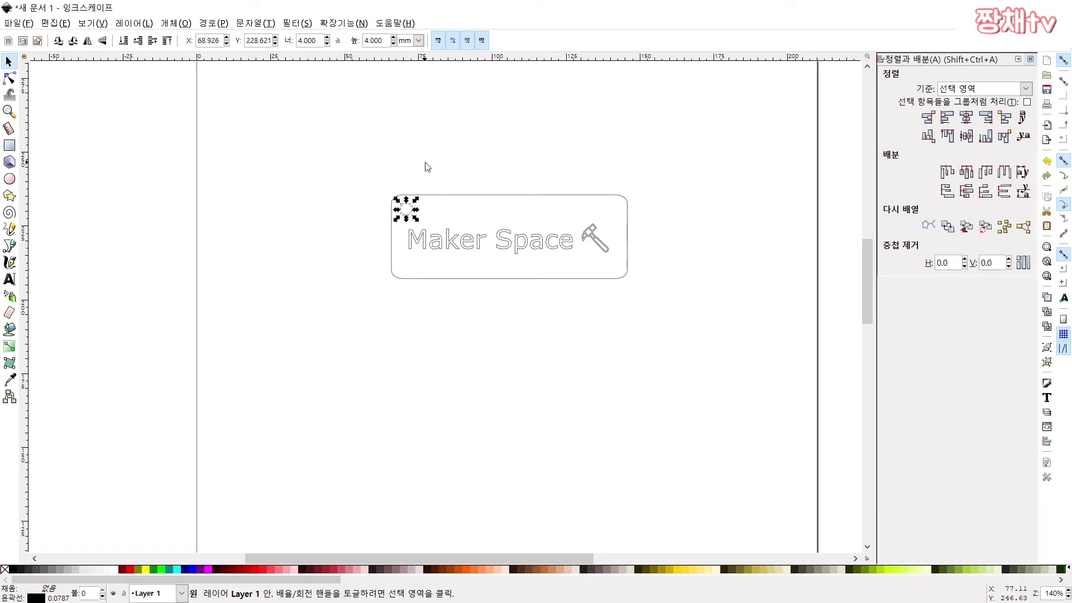
{"action": "left_click", "coordinate": [441, 164]}
{"action": "left_click", "coordinate": [408, 210]}
{"action": "key", "text": "Left"}
{"action": "key", "text": "Up"}
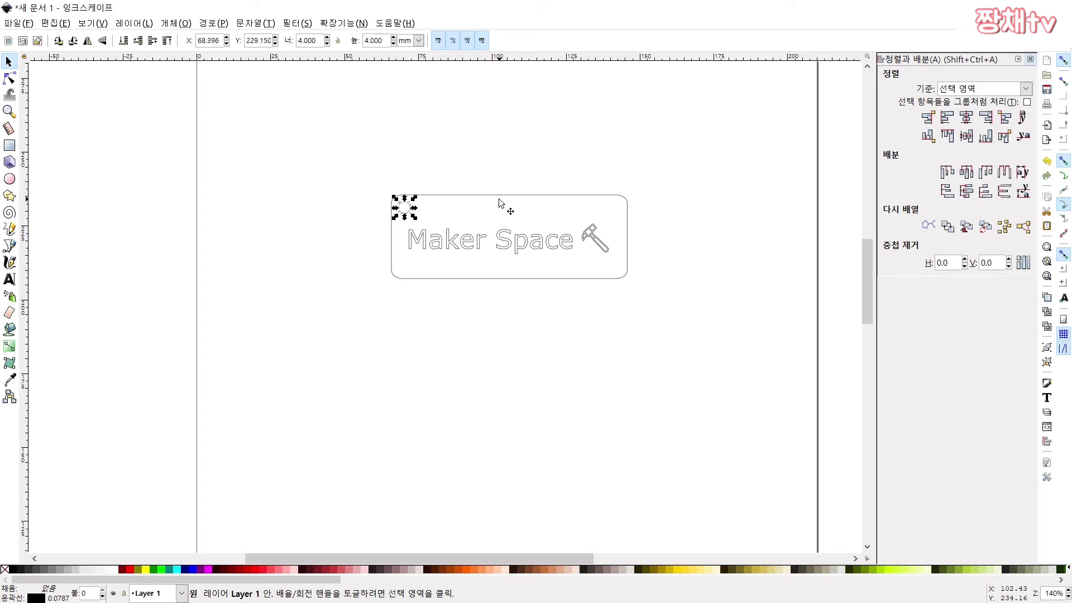
{"action": "left_click", "coordinate": [430, 164]}
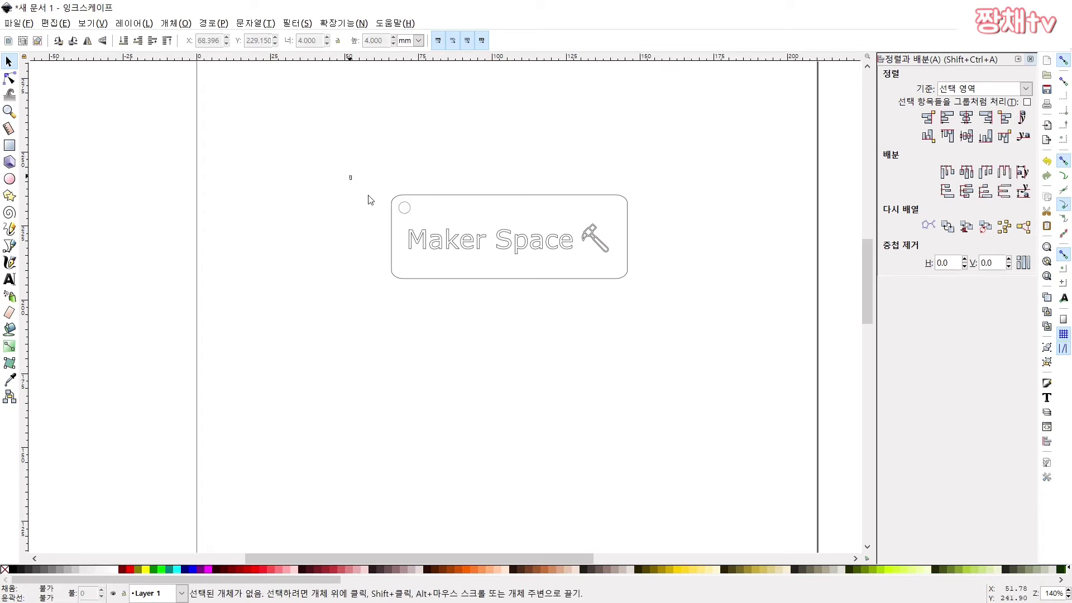
Select the tag together with the 4 mm circle and cut the ring hole out with path Difference.
{"action": "left_click_drag", "start_coordinate": [369, 200], "coordinate": [684, 305]}
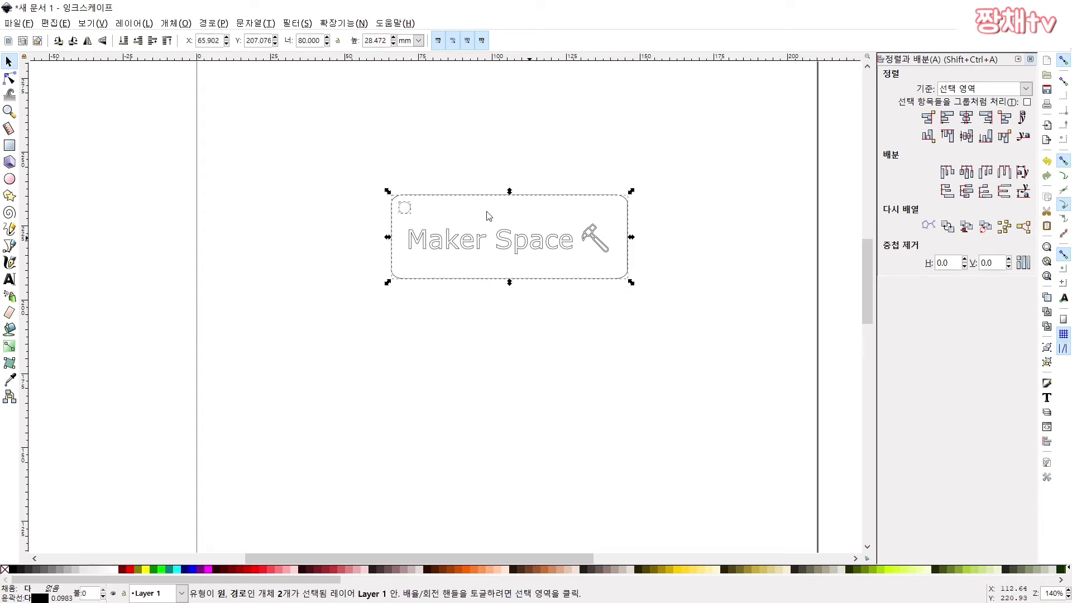
{"action": "left_click", "coordinate": [176, 23]}
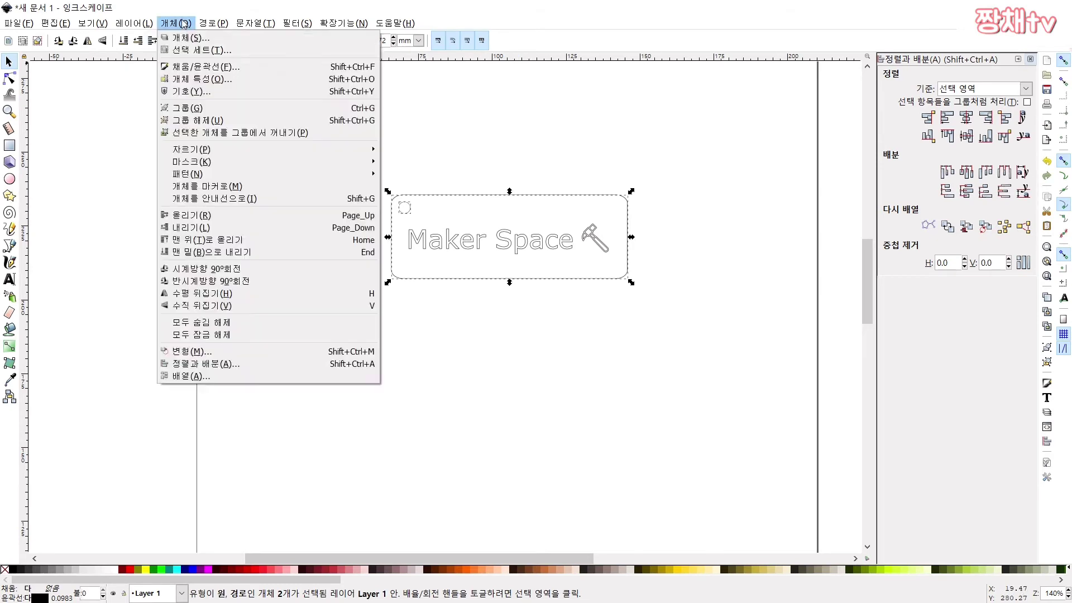
{"action": "mouse_move", "coordinate": [214, 23]}
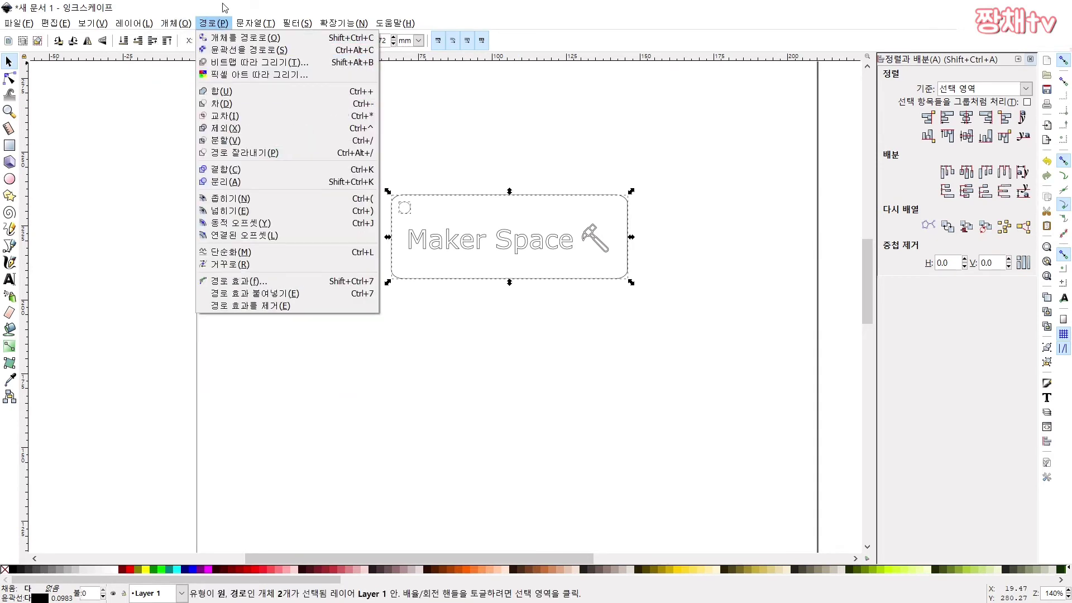
{"action": "left_click", "coordinate": [221, 103]}
{"action": "left_click", "coordinate": [327, 221]}
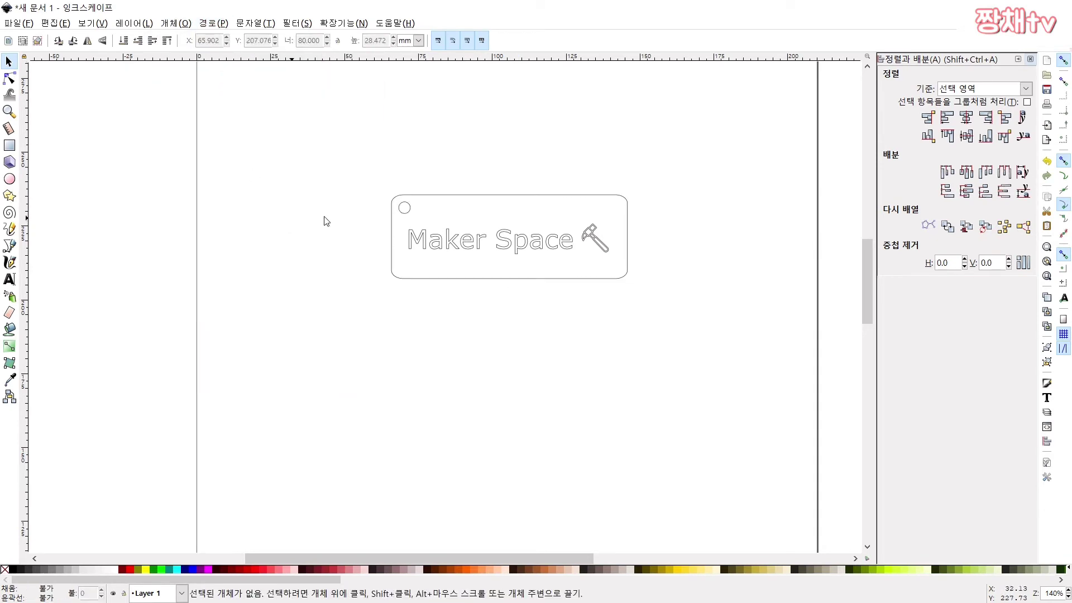
Shift the finished tag as one object to about X 66.5 mm, Y 206.3 mm.
{"action": "mouse_move", "coordinate": [514, 243]}
{"action": "left_mouse_down"}
{"action": "mouse_move", "coordinate": [404, 300]}
{"action": "mouse_move", "coordinate": [533, 246]}
{"action": "left_mouse_up"}
{"action": "left_click", "coordinate": [704, 341]}
{"action": "left_click", "coordinate": [527, 244]}
{"action": "left_click", "coordinate": [574, 328]}
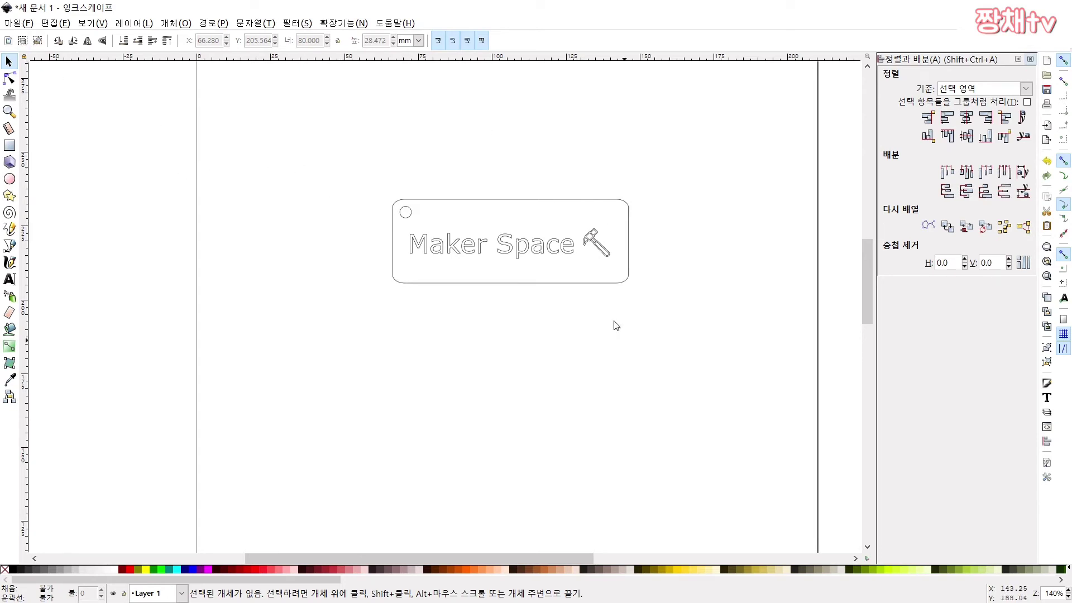
{"action": "left_click", "coordinate": [531, 249]}
{"action": "mouse_move", "coordinate": [531, 248]}
{"action": "left_mouse_down"}
{"action": "mouse_move", "coordinate": [522, 241]}
{"action": "mouse_move", "coordinate": [531, 254]}
{"action": "left_mouse_up"}
{"action": "left_click", "coordinate": [363, 115]}
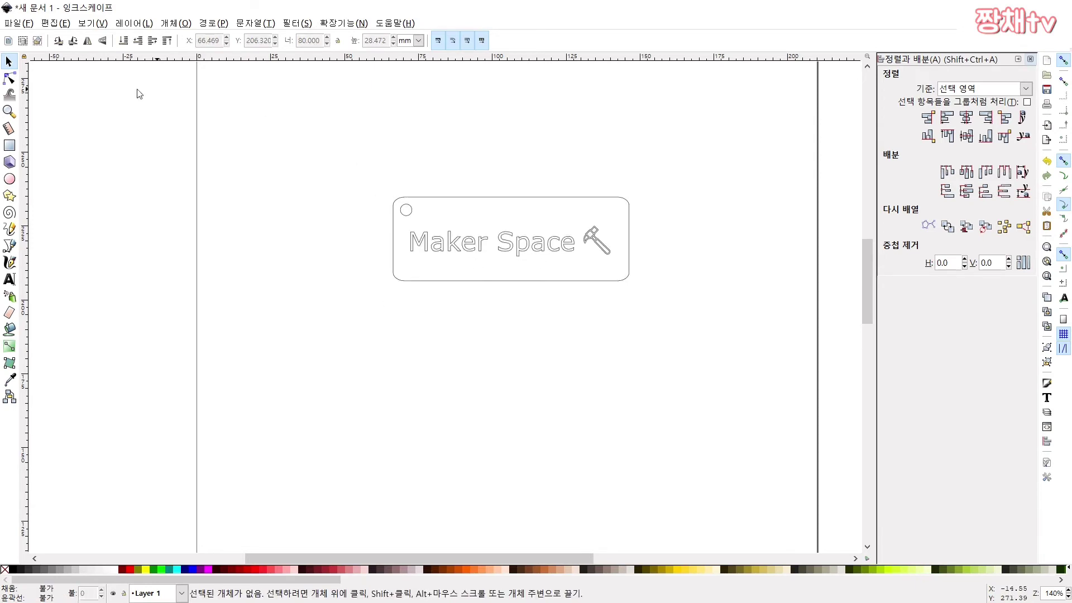
Save the document as an Inkscape SVG named "열쇠고리 svg" in the desktop's 레이저 커터 folder.
{"action": "left_click", "coordinate": [10, 25]}
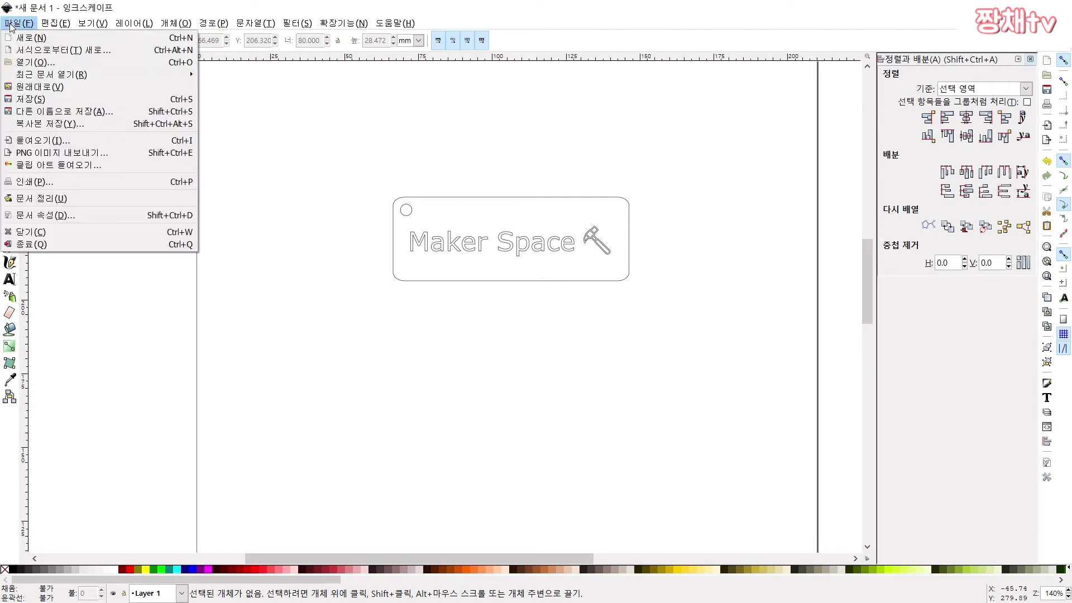
{"action": "left_click", "coordinate": [61, 111]}
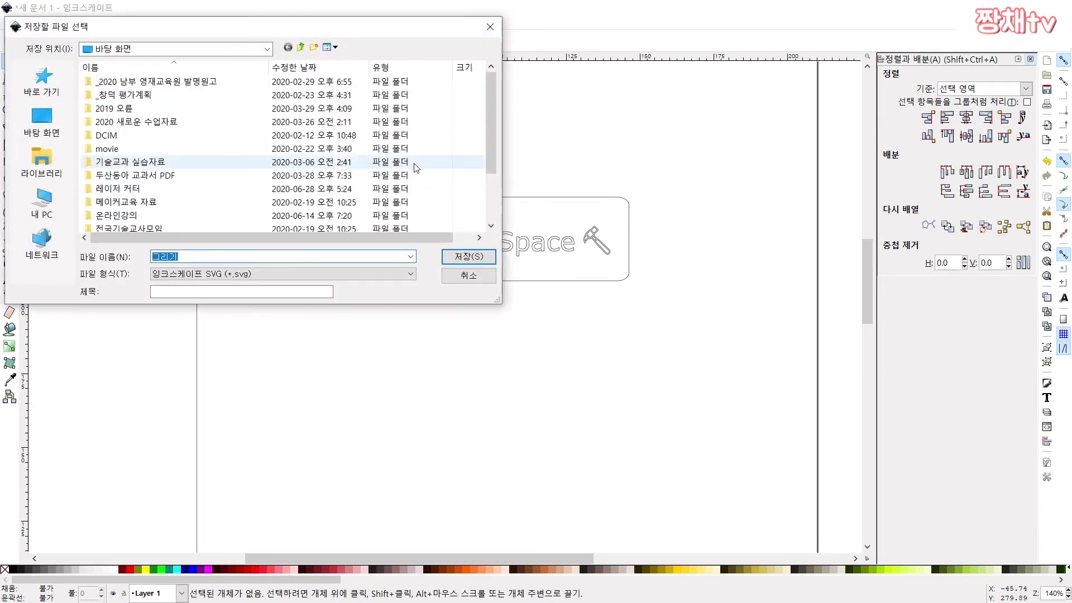
{"action": "double_click", "coordinate": [136, 188]}
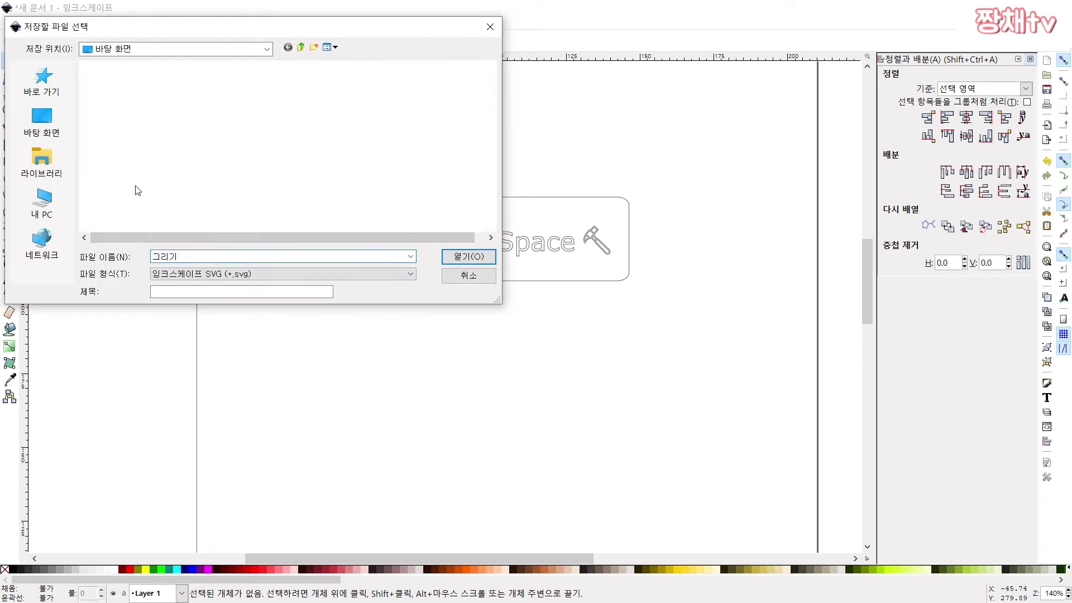
{"action": "left_click", "coordinate": [216, 278]}
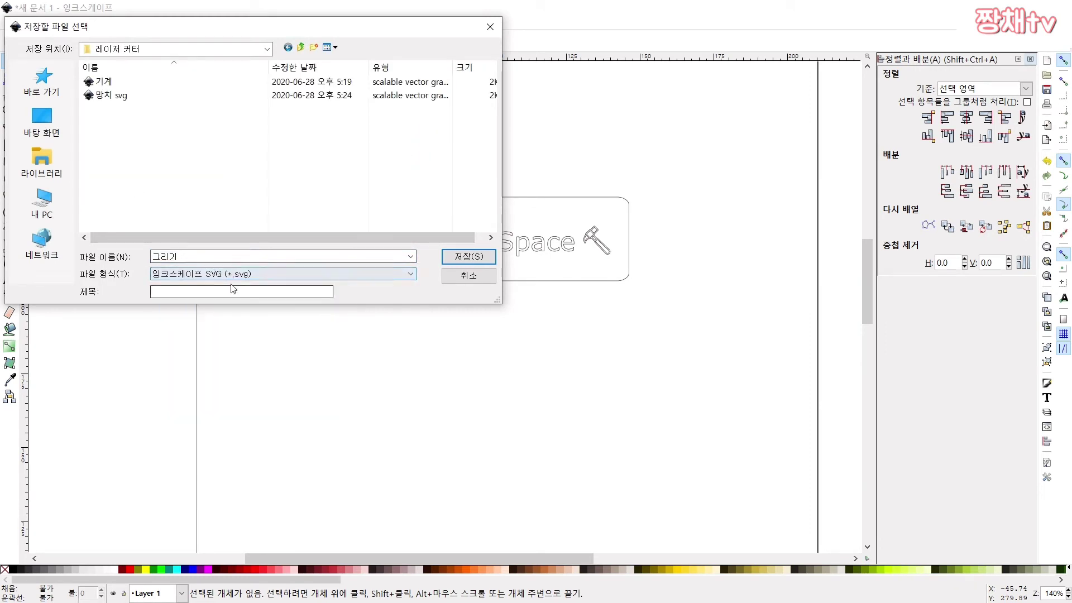
{"action": "double_click", "coordinate": [216, 255]}
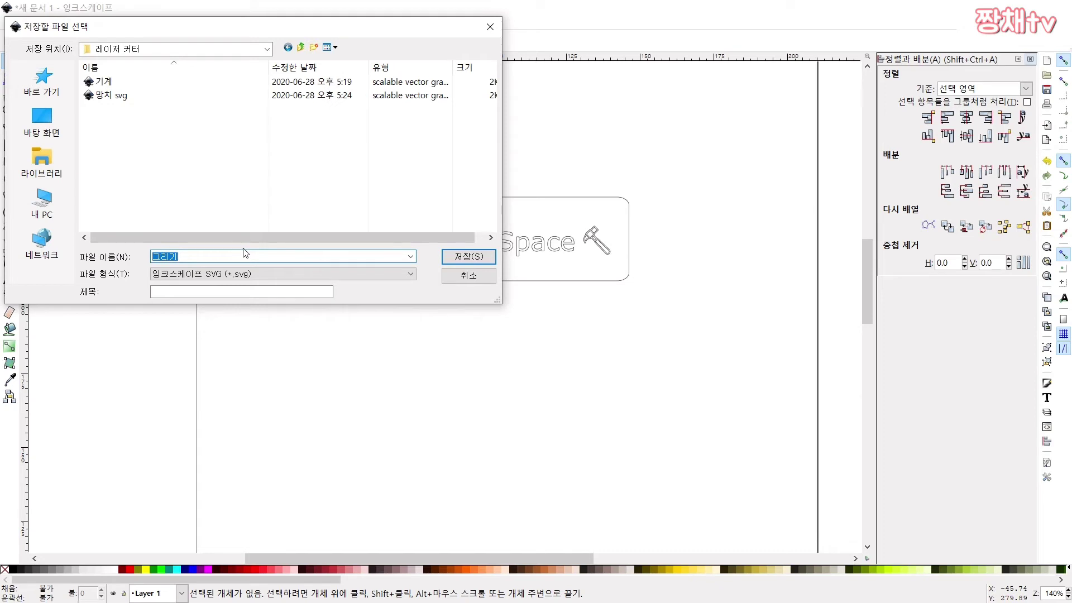
{"action": "type", "text": "열쇠고리 svg"}
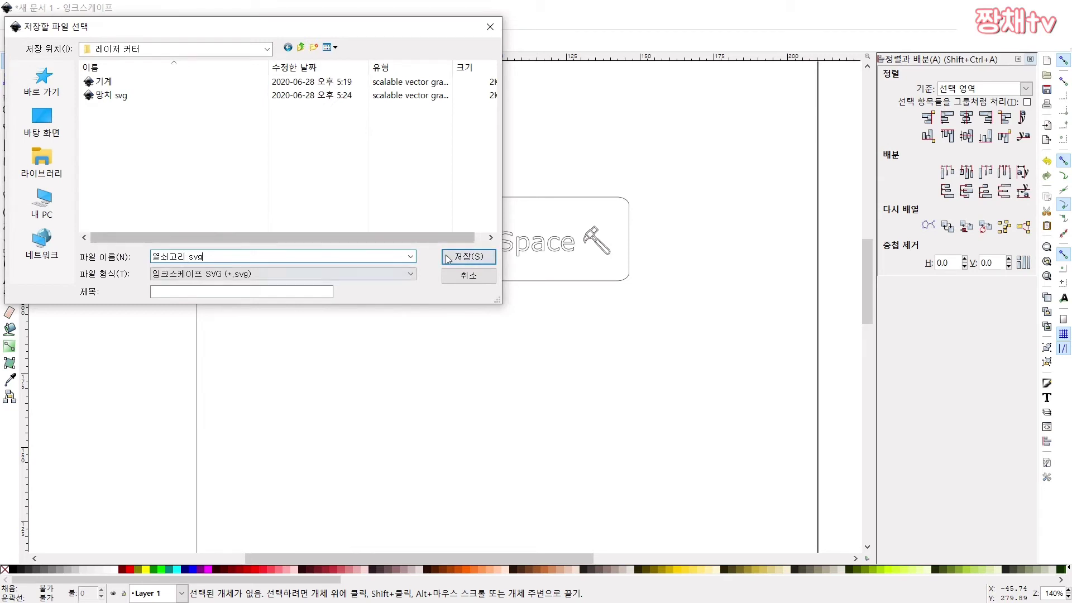
{"action": "left_click", "coordinate": [470, 258]}
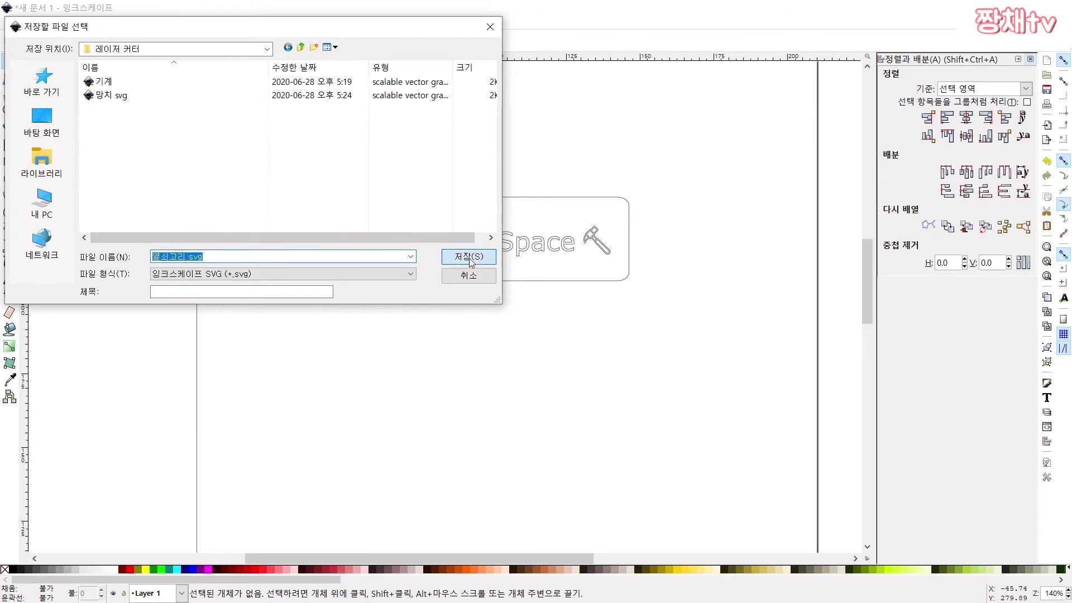
Save a copy in the same folder as "열쇠고리 dxf" in the desktop cutting plotter (AutoCAD DXF R14) format.
{"action": "left_click", "coordinate": [24, 25]}
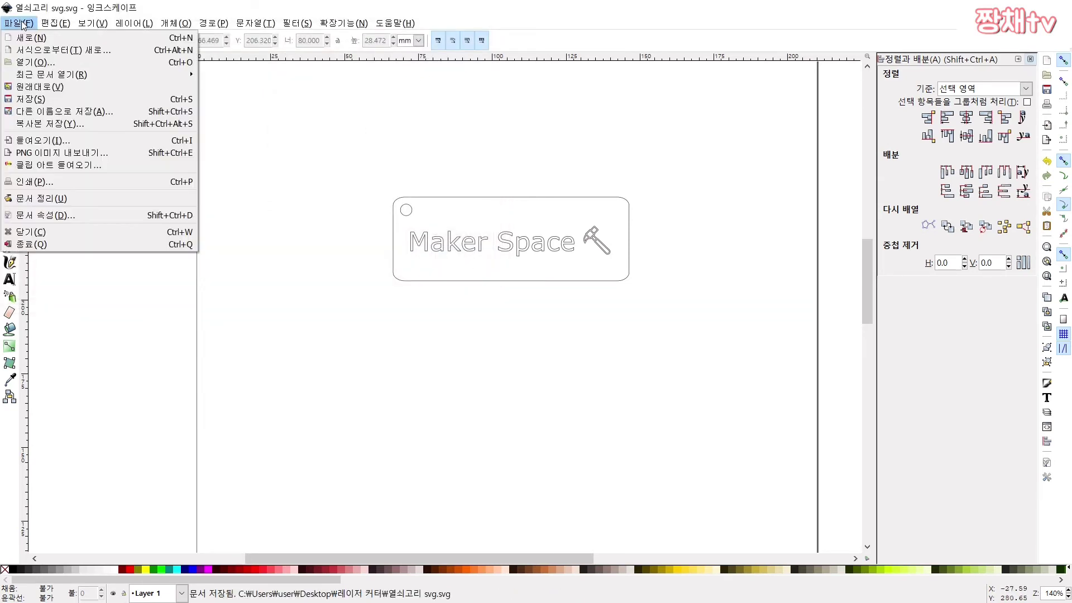
{"action": "left_click", "coordinate": [59, 111]}
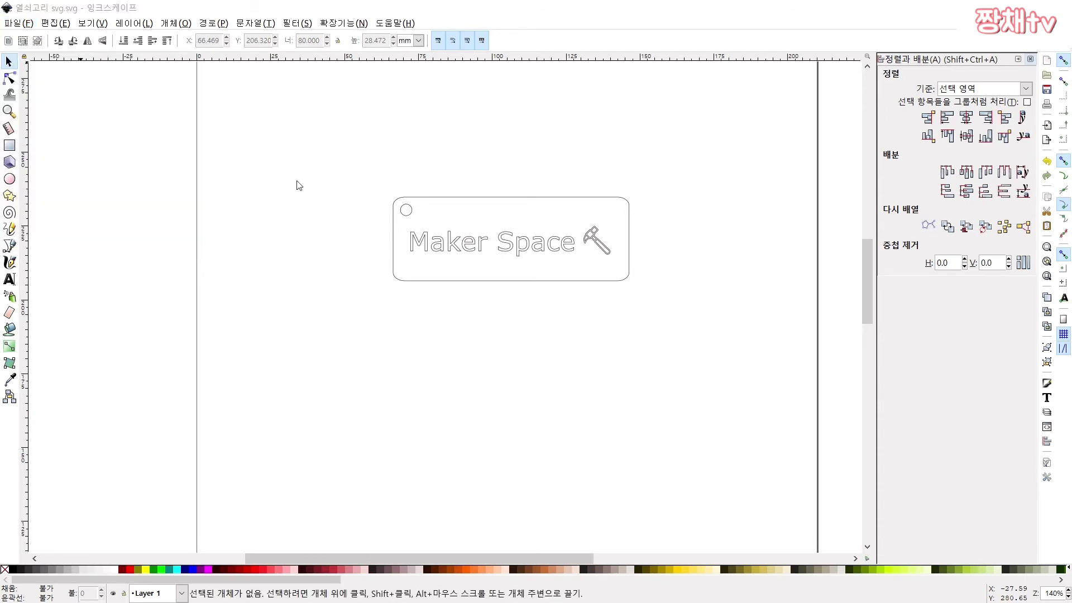
{"action": "left_click", "coordinate": [340, 274]}
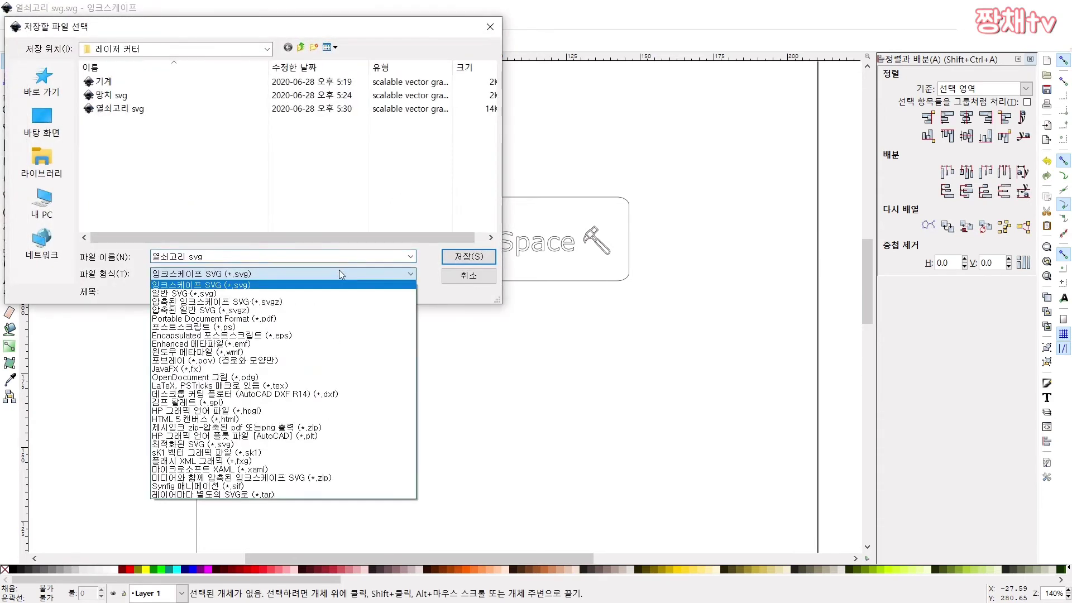
{"action": "left_click", "coordinate": [328, 394]}
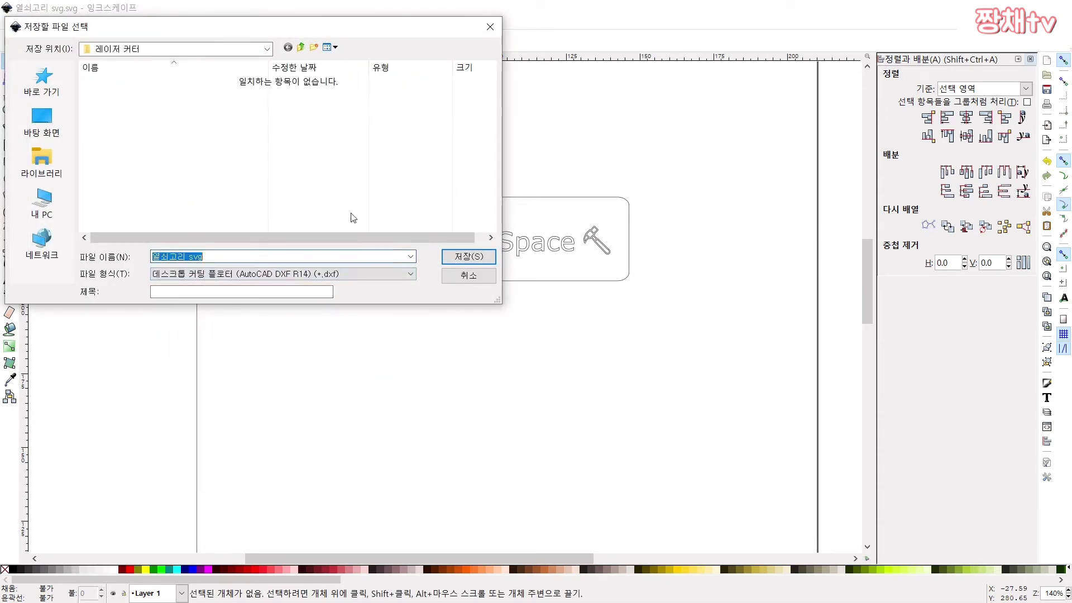
{"action": "key", "text": "End"}
{"action": "key", "text": "BackSpace"}
{"action": "key", "text": "BackSpace"}
{"action": "key", "text": "BackSpace"}
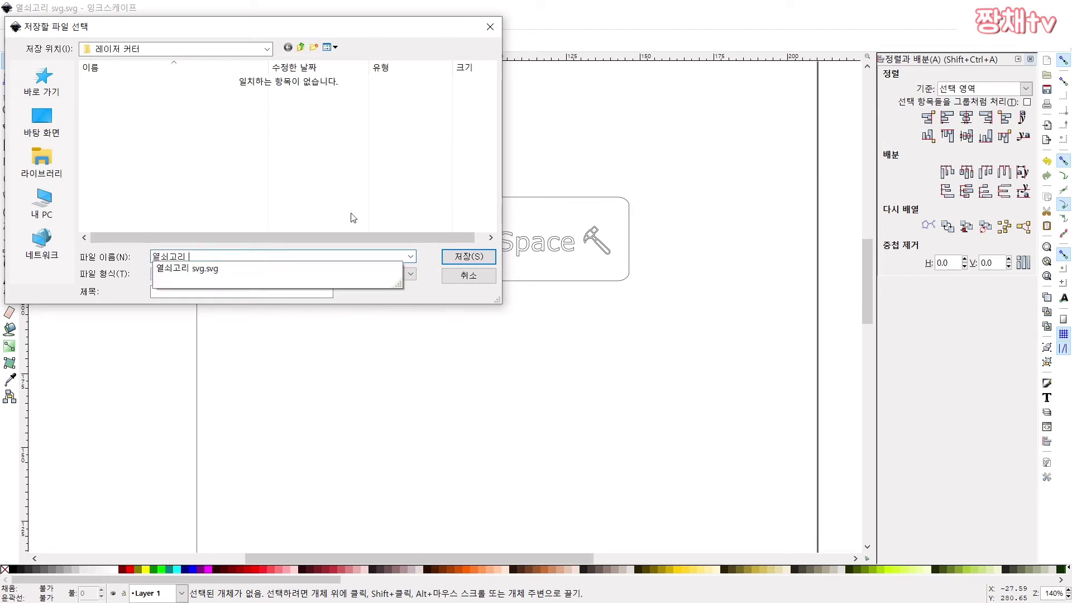
{"action": "type", "text": "dxf"}
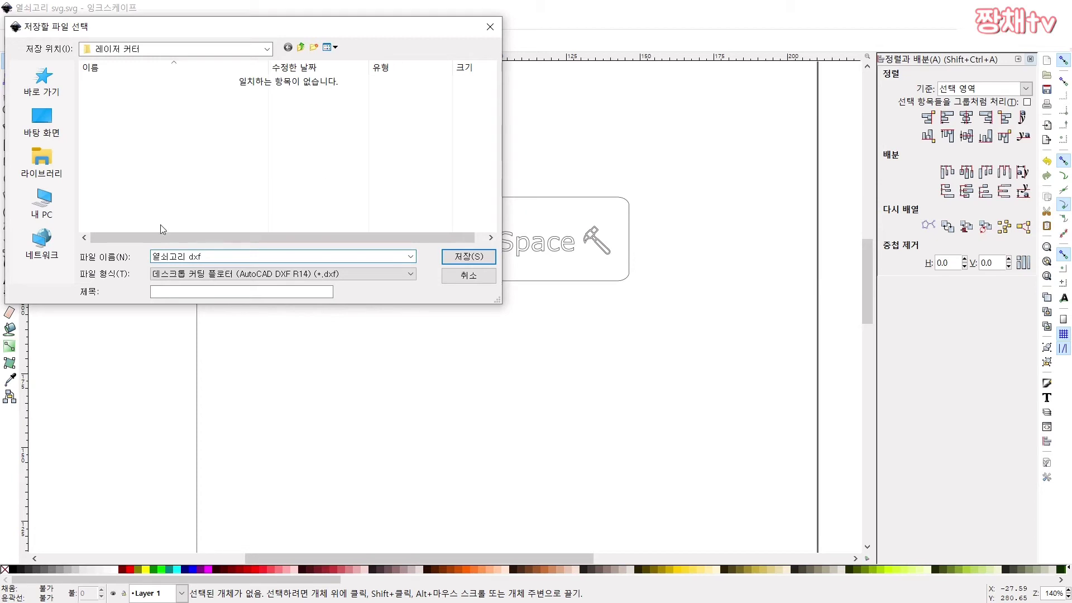
{"action": "left_click", "coordinate": [479, 261]}
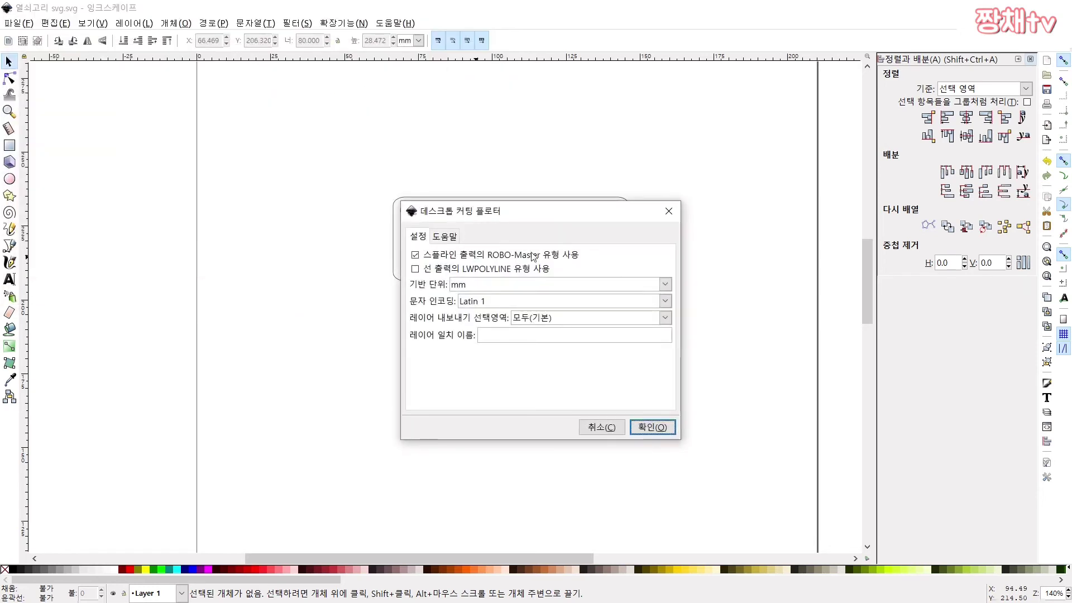
Finish the DXF export with ROBO-Master spline output enabled and mm as the base unit.
{"action": "left_click", "coordinate": [418, 258]}
{"action": "left_click", "coordinate": [416, 255]}
{"action": "left_click", "coordinate": [468, 285]}
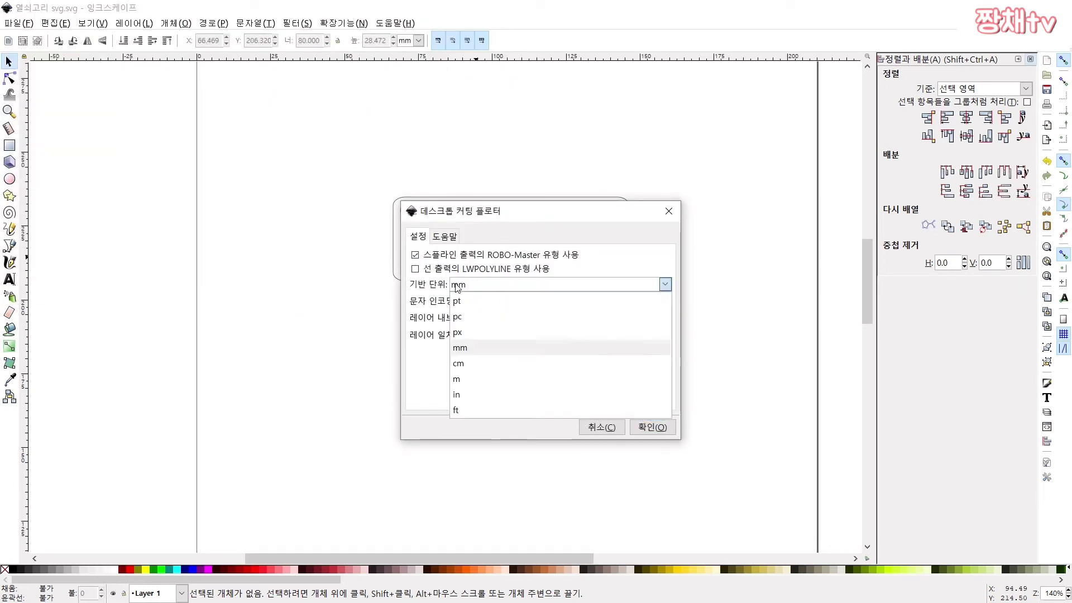
{"action": "left_click", "coordinate": [490, 330]}
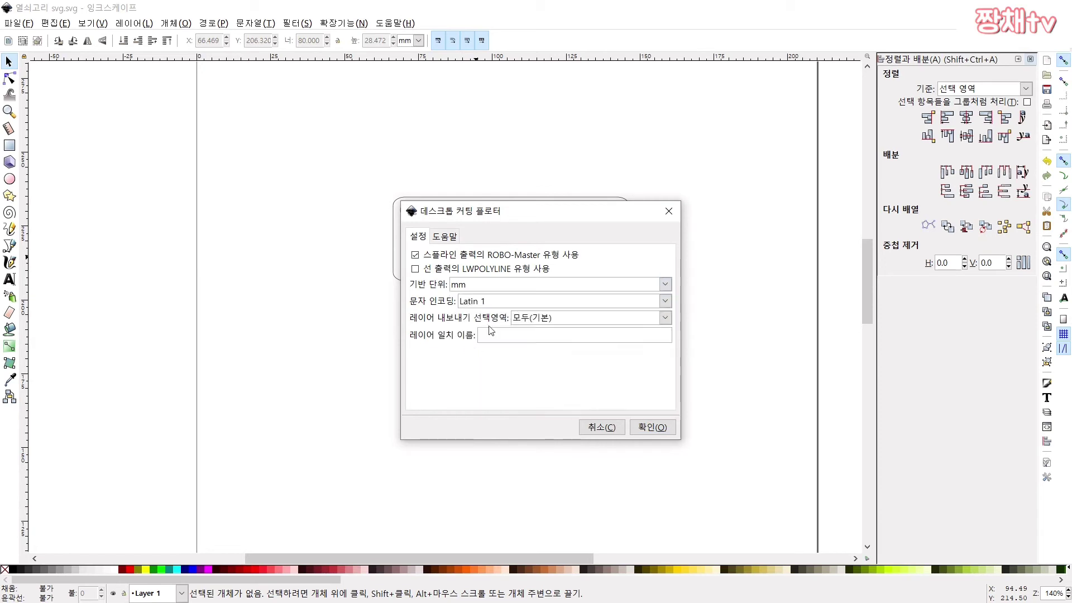
{"action": "left_click", "coordinate": [652, 428]}
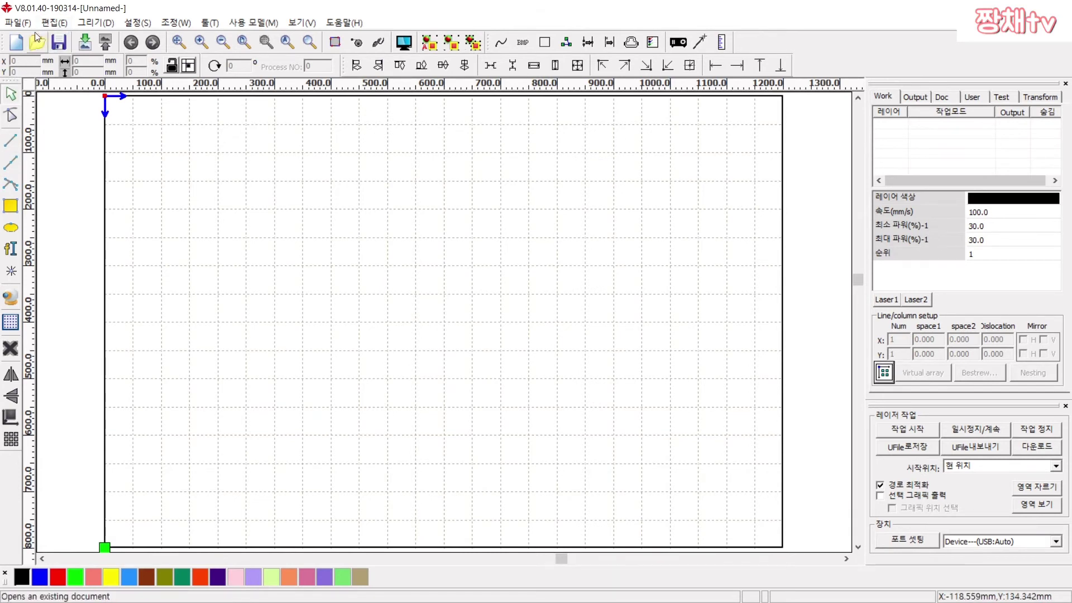
Switch to the RDWorks laser software and import "열쇠고리 dxf.dxf" from the desktop's 레이저 커터 folder.
{"action": "left_click", "coordinate": [17, 23]}
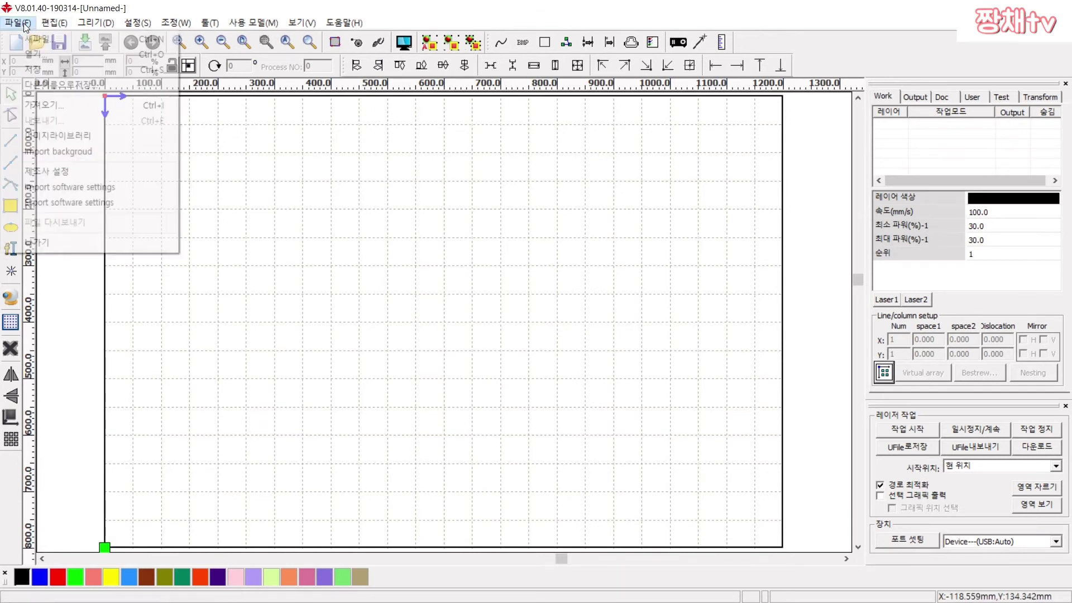
{"action": "left_click", "coordinate": [51, 106]}
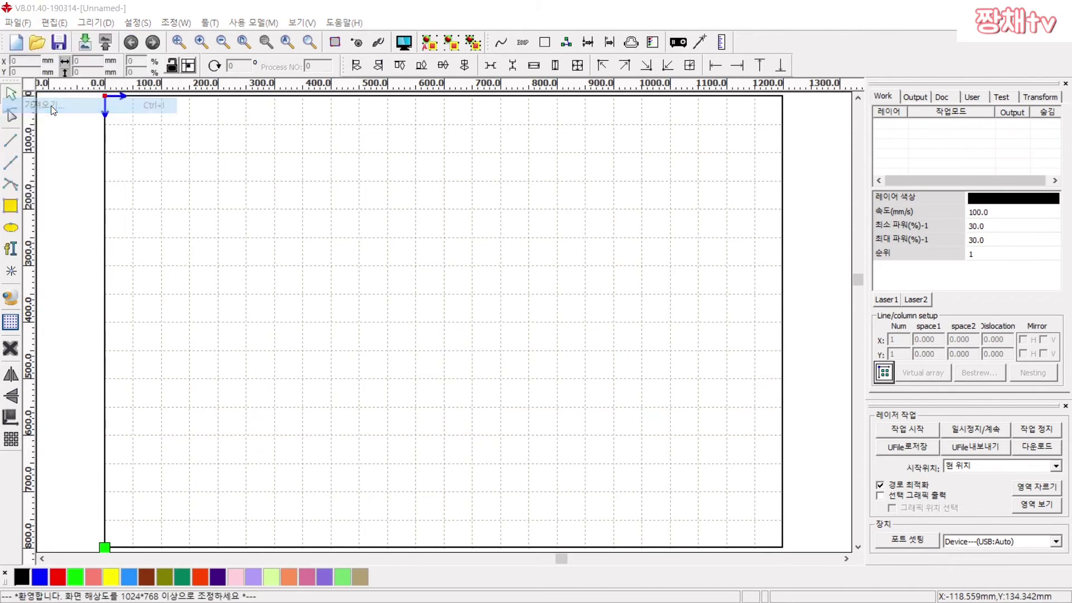
{"action": "scroll", "coordinate": [493, 358], "scroll_direction": "down", "scroll_amount": 5}
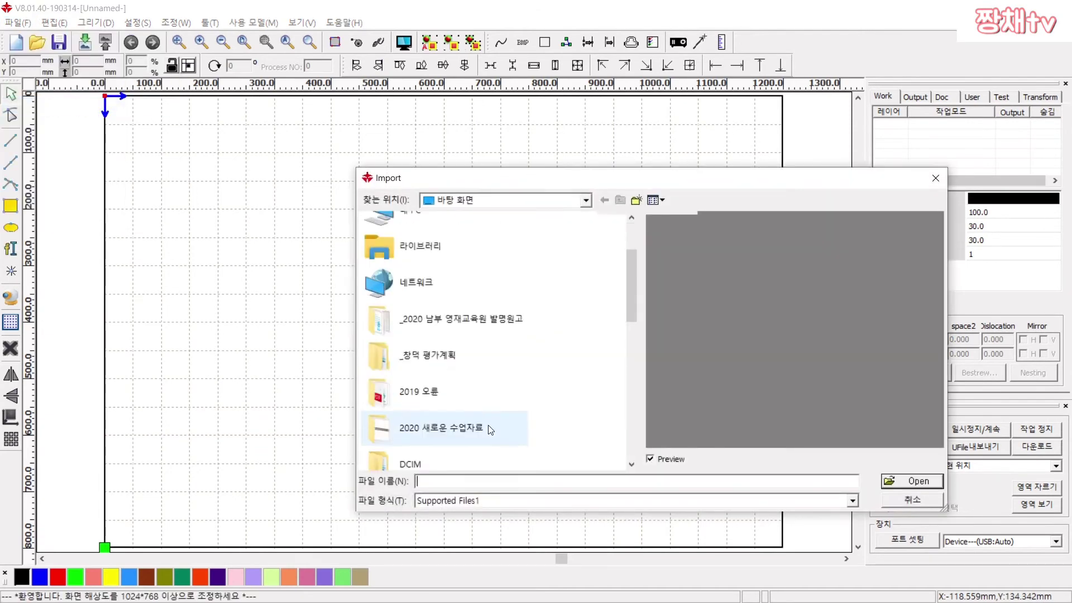
{"action": "scroll", "coordinate": [432, 293], "scroll_direction": "up", "scroll_amount": 2}
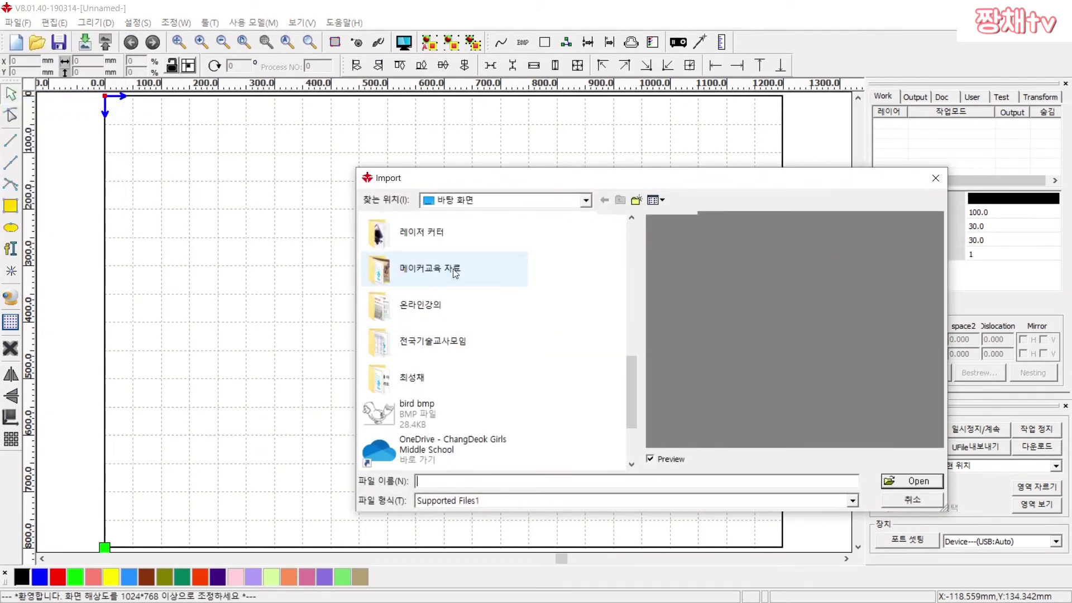
{"action": "double_click", "coordinate": [450, 239]}
{"action": "left_click", "coordinate": [460, 233]}
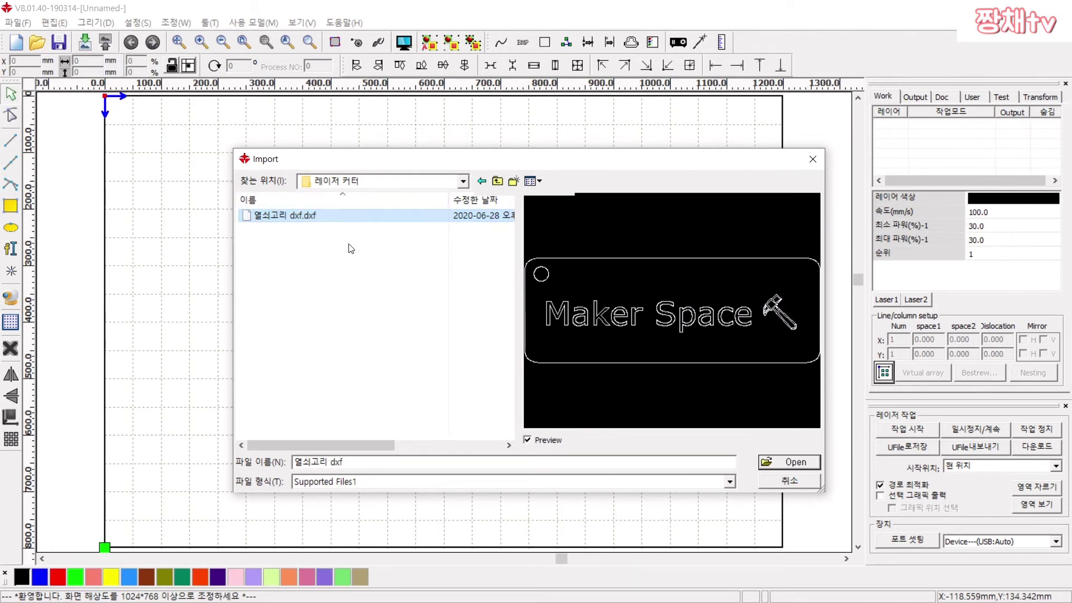
{"action": "left_click", "coordinate": [785, 468]}
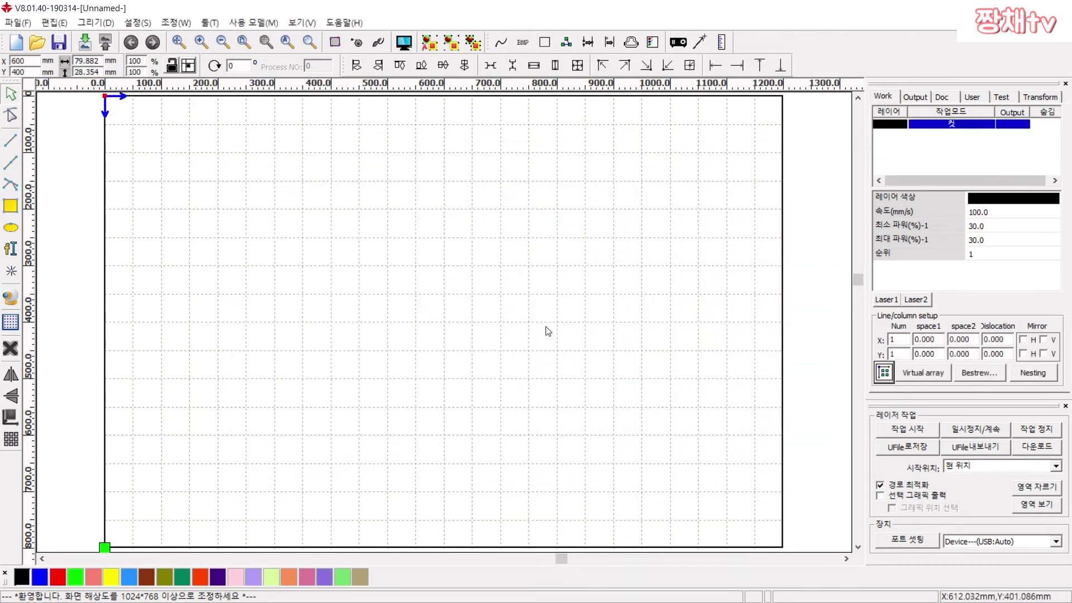
{"action": "left_click", "coordinate": [447, 220]}
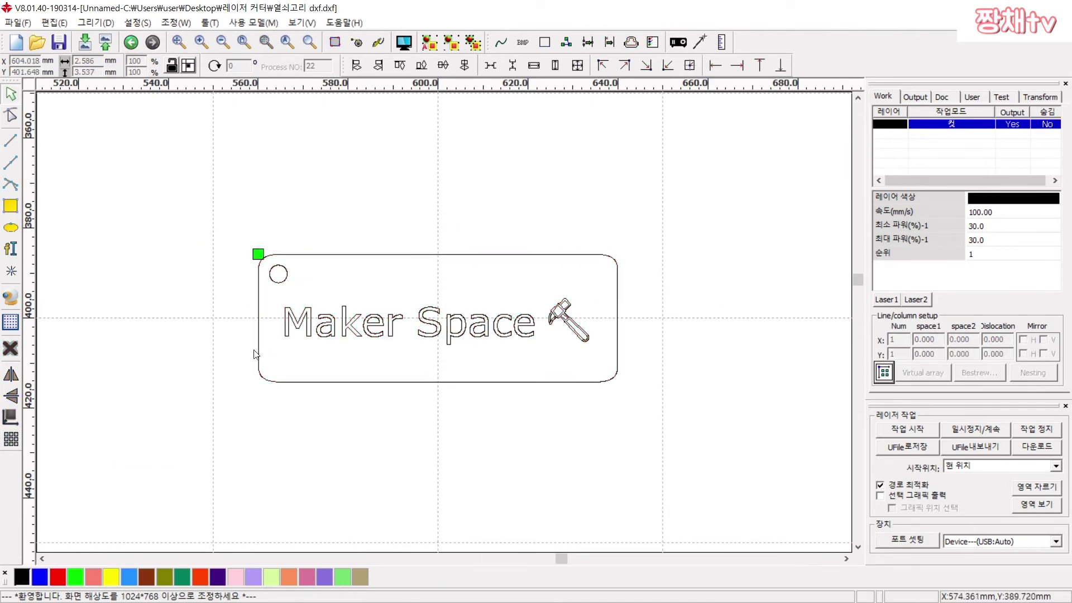
Pull the inner outline of the "p" in "Space" out above the tag and delete it.
{"action": "scroll", "coordinate": [371, 335], "scroll_direction": "down", "scroll_amount": 1}
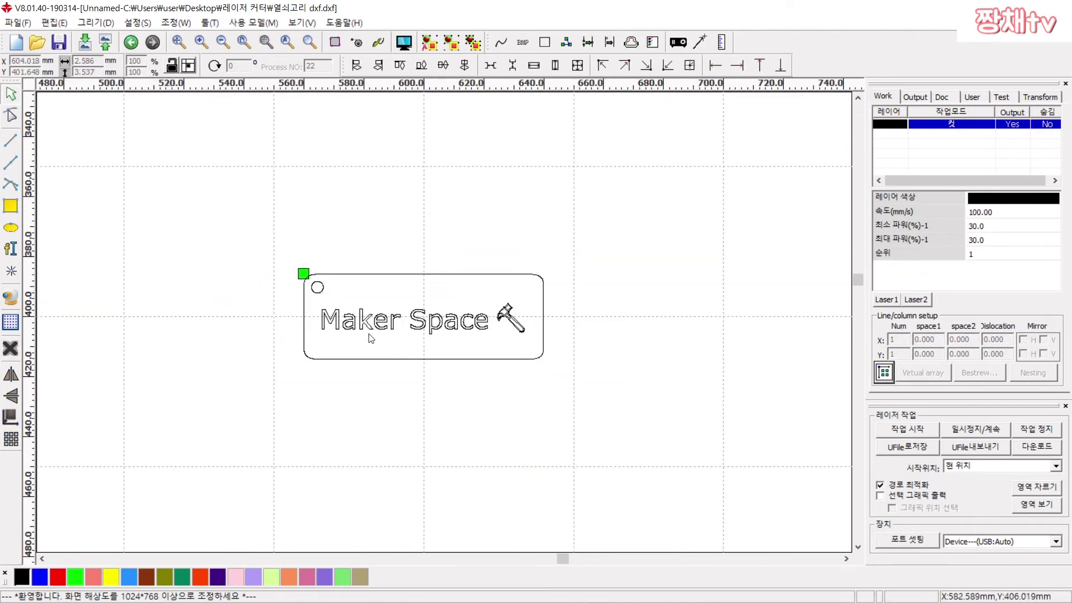
{"action": "scroll", "coordinate": [461, 304], "scroll_direction": "up", "scroll_amount": 3}
{"action": "scroll", "coordinate": [368, 326], "scroll_direction": "down", "scroll_amount": 1}
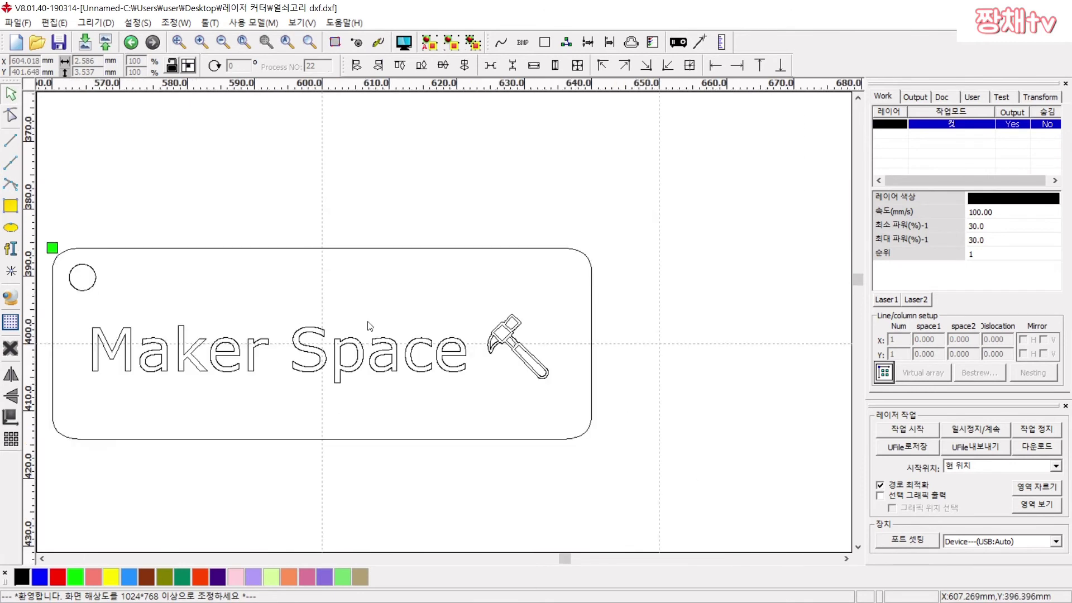
{"action": "left_click", "coordinate": [359, 358]}
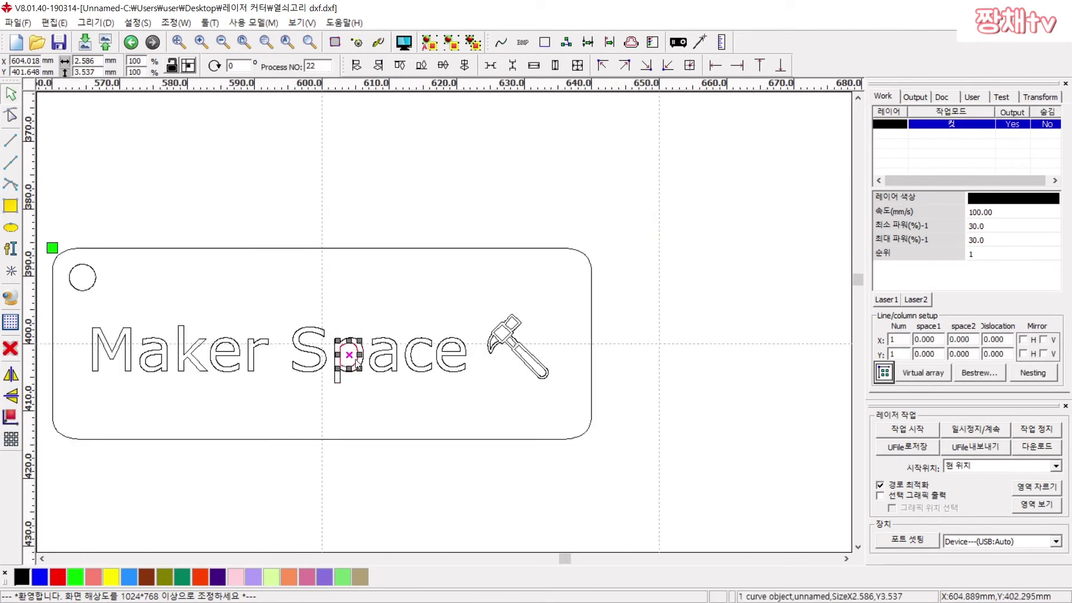
{"action": "left_click_drag", "start_coordinate": [358, 363], "coordinate": [433, 190]}
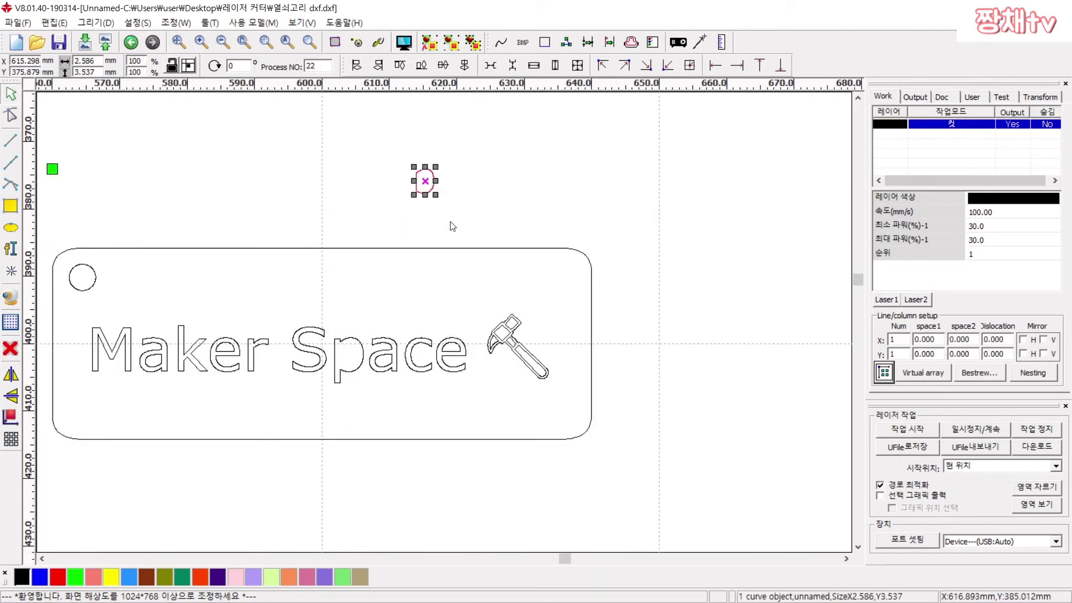
{"action": "key", "text": "Delete"}
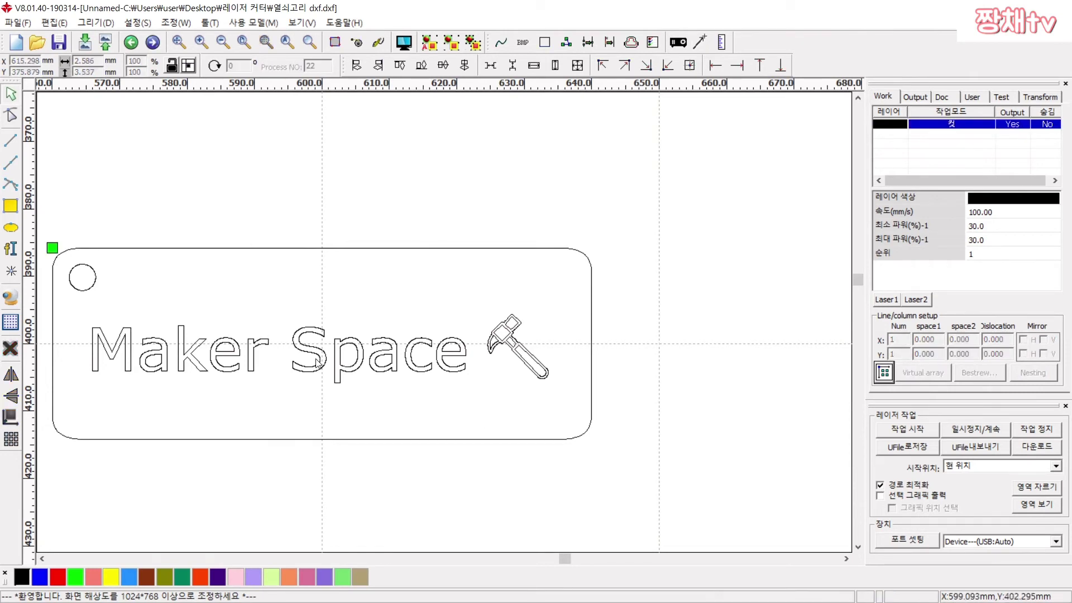
Pull the overlapping copies of the "S" outline and the "a" inner outline in "Space" out above the tag and delete them.
{"action": "left_click", "coordinate": [320, 358]}
{"action": "left_click_drag", "start_coordinate": [299, 289], "coordinate": [332, 232]}
{"action": "key", "text": "Escape"}
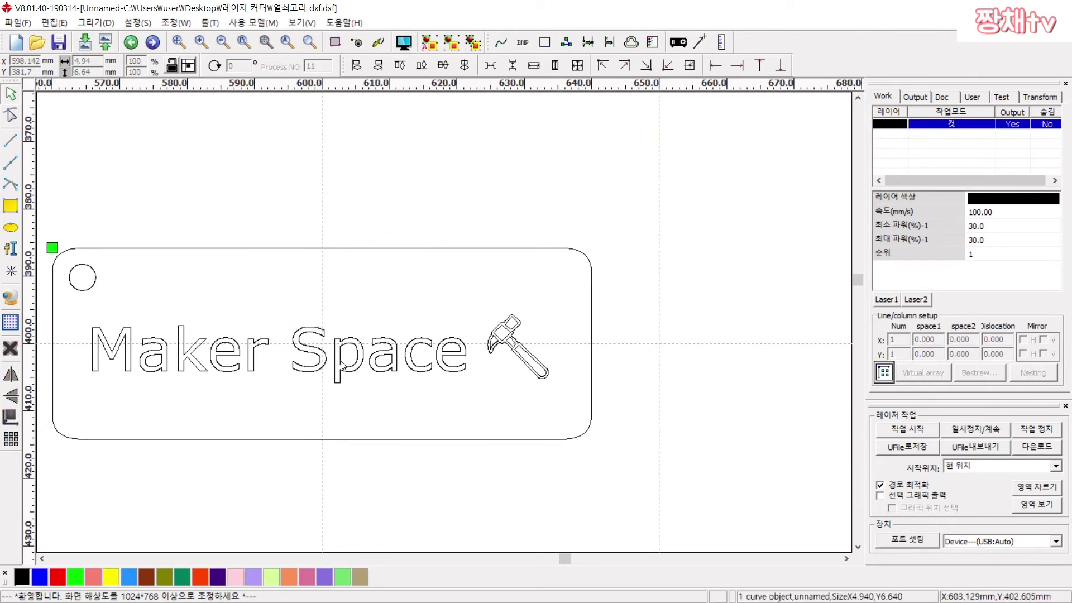
{"action": "left_click", "coordinate": [391, 362]}
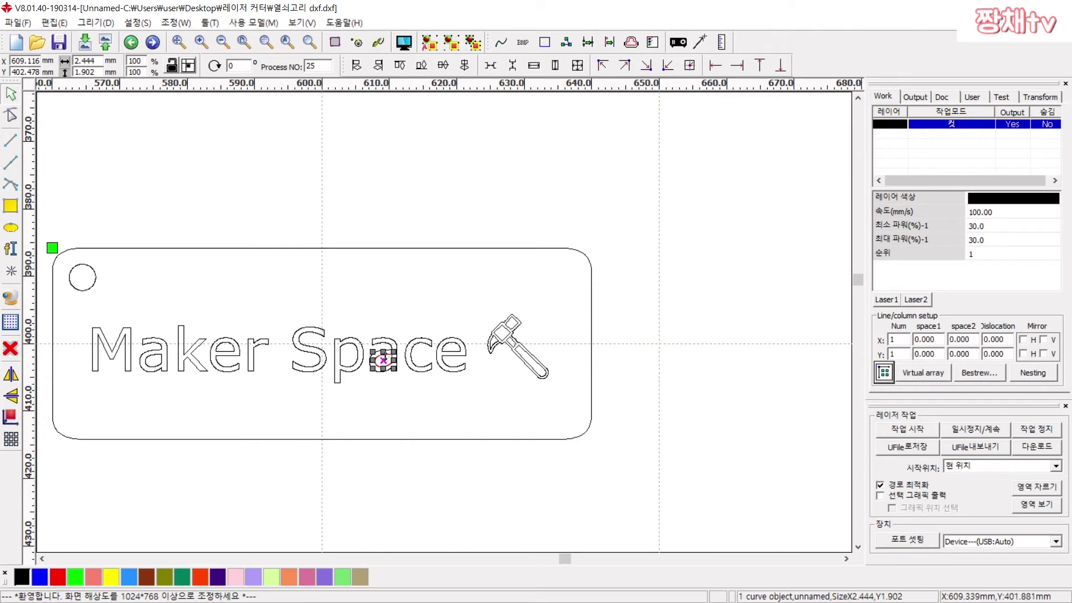
{"action": "left_click_drag", "start_coordinate": [383, 359], "coordinate": [361, 152]}
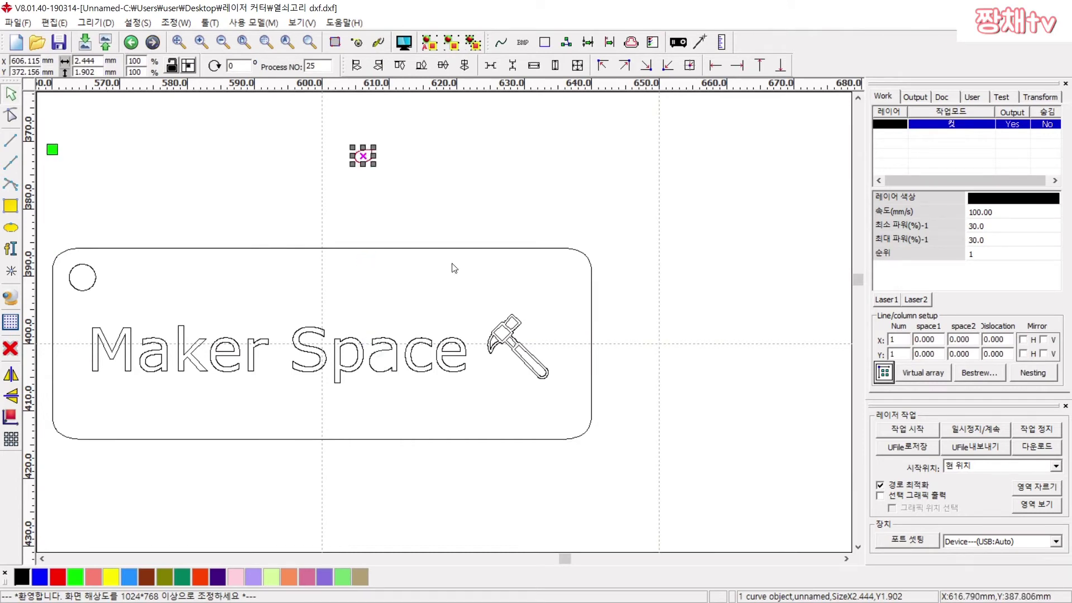
{"action": "key", "text": "Delete"}
Assign the "Maker Space" text and the hammer to the blue layer and place that layer first in the processing order.
{"action": "scroll", "coordinate": [323, 304], "scroll_direction": "down", "scroll_amount": 2}
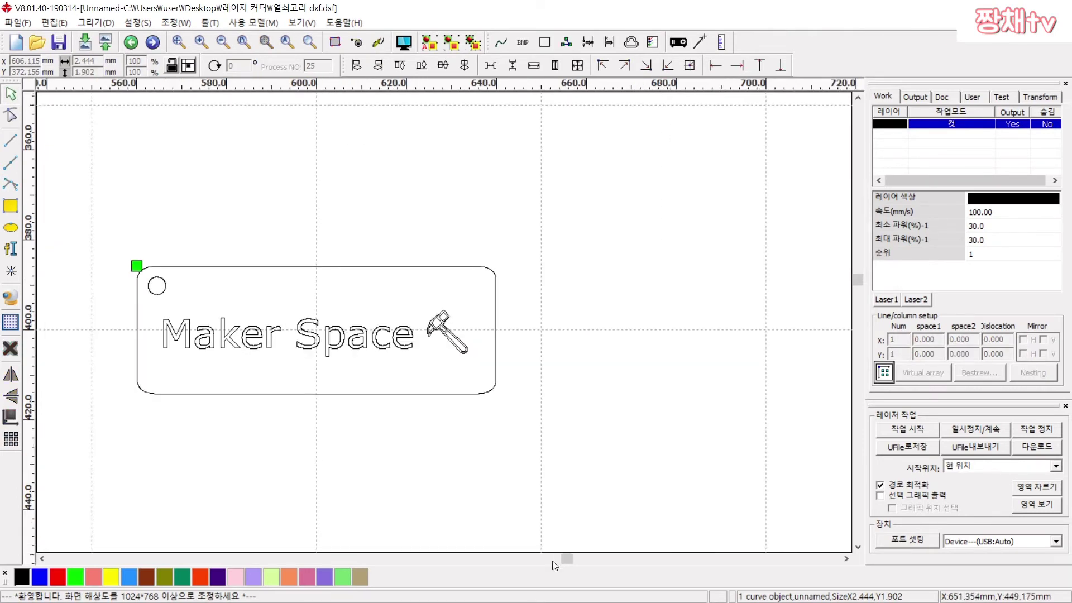
{"action": "mouse_move", "coordinate": [567, 554]}
{"action": "left_mouse_down"}
{"action": "mouse_move", "coordinate": [551, 557]}
{"action": "mouse_move", "coordinate": [581, 559]}
{"action": "mouse_move", "coordinate": [558, 558]}
{"action": "left_mouse_up"}
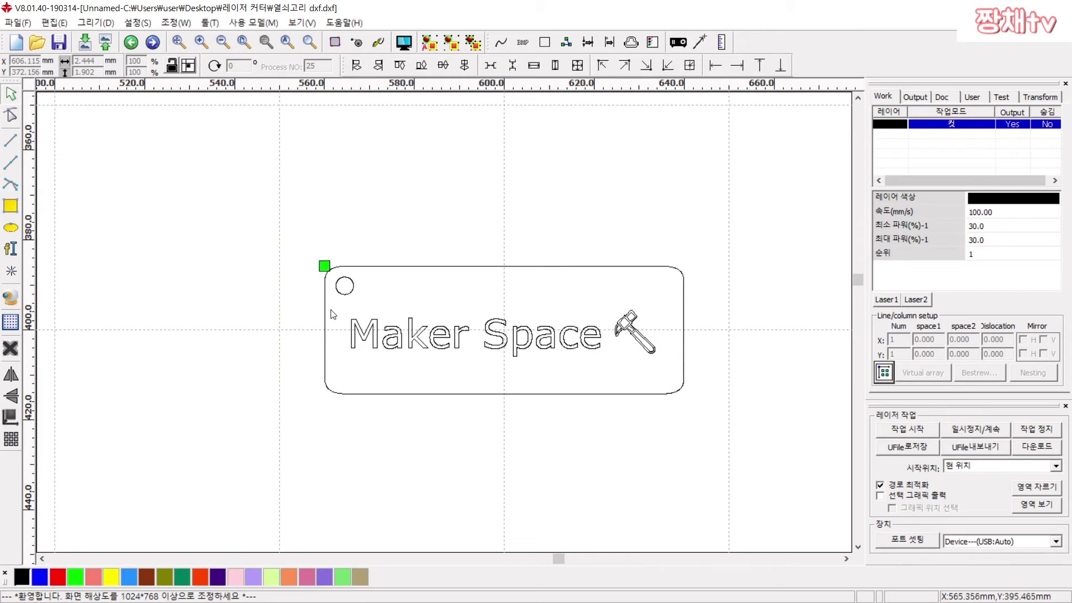
{"action": "mouse_move", "coordinate": [340, 310]}
{"action": "left_mouse_down"}
{"action": "mouse_move", "coordinate": [397, 341]}
{"action": "mouse_move", "coordinate": [672, 366]}
{"action": "left_mouse_up"}
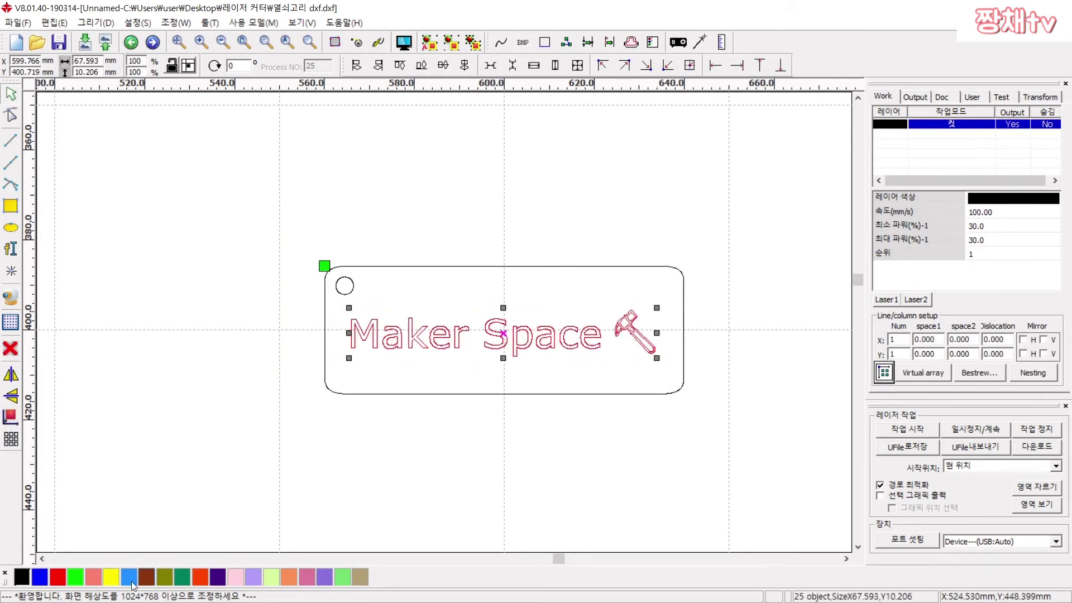
{"action": "left_click", "coordinate": [45, 578]}
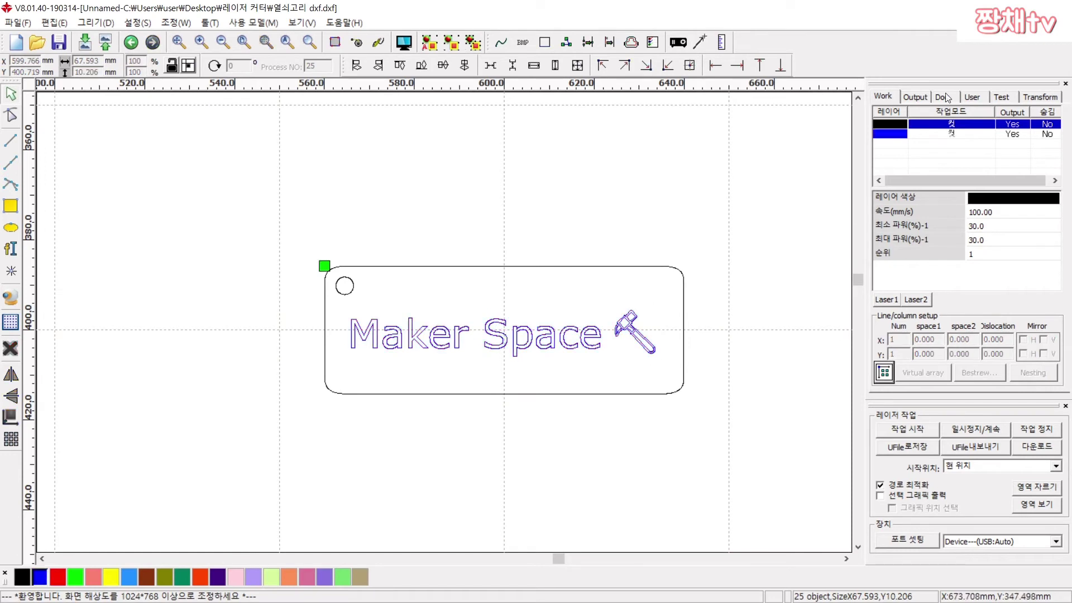
{"action": "mouse_move", "coordinate": [893, 134]}
{"action": "left_mouse_down"}
{"action": "mouse_move", "coordinate": [898, 123]}
{"action": "mouse_move", "coordinate": [899, 133]}
{"action": "left_mouse_up"}
Set the blue layer to 스캔 (scan) mode with a speed of 40 mm/s and minimum and maximum power of 20%.
{"action": "double_click", "coordinate": [905, 129]}
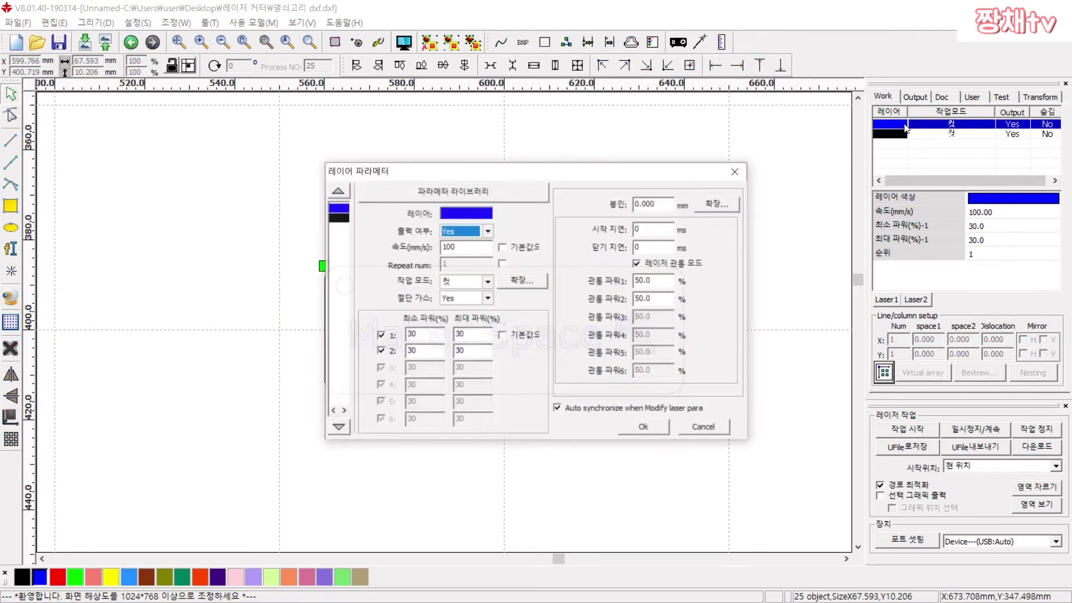
{"action": "left_click", "coordinate": [473, 282]}
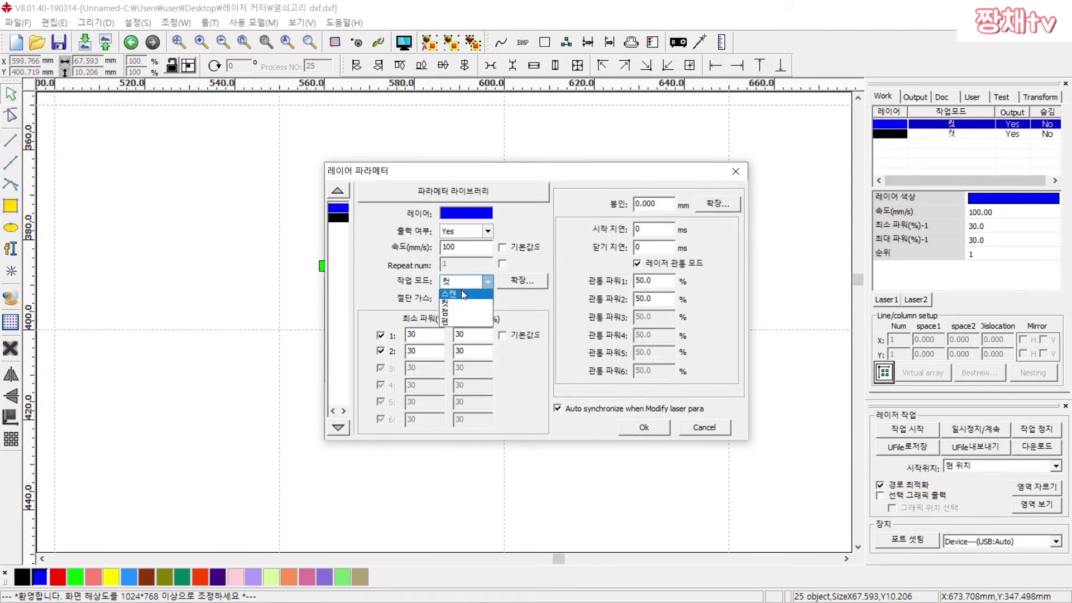
{"action": "left_click", "coordinate": [462, 293]}
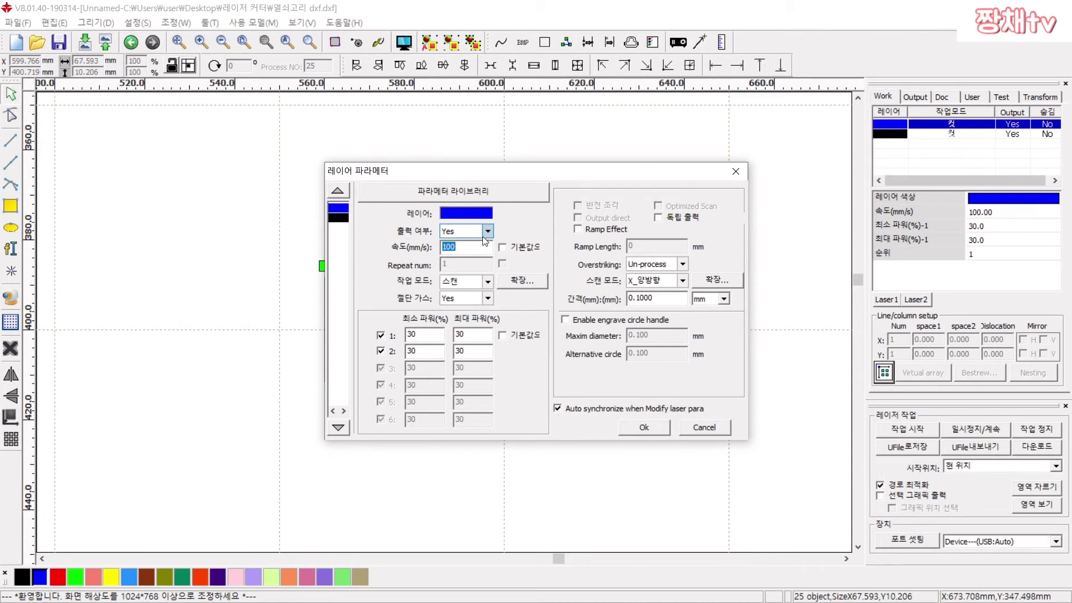
{"action": "type", "text": "40"}
{"action": "left_click", "coordinate": [424, 333]}
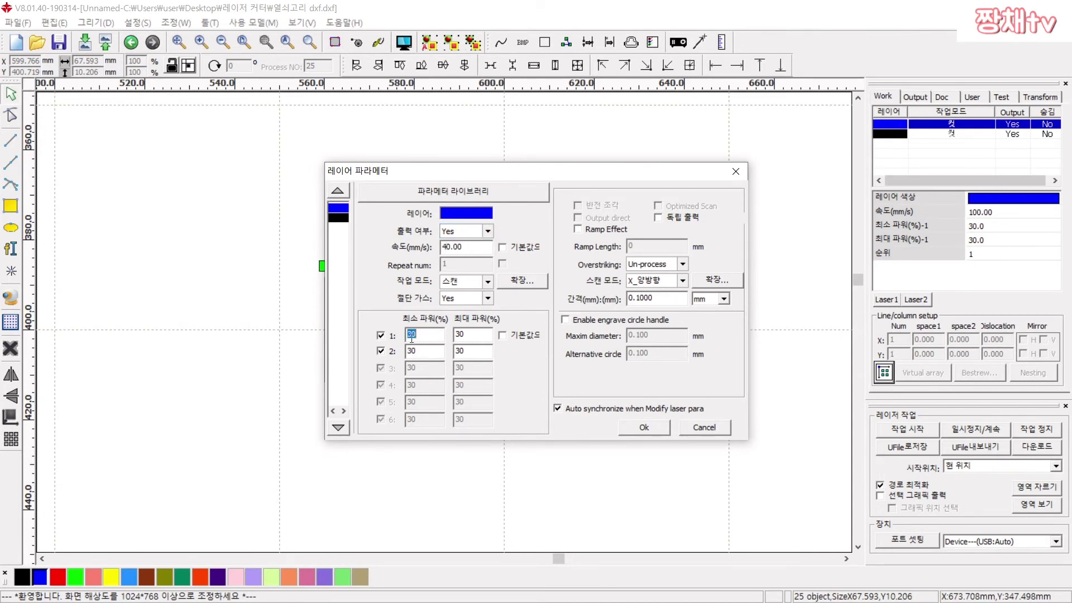
{"action": "type", "text": "20"}
{"action": "key", "text": "Tab"}
{"action": "type", "text": "202"}
{"action": "key", "text": "Tab"}
{"action": "type", "text": "20"}
{"action": "left_click", "coordinate": [650, 431]}
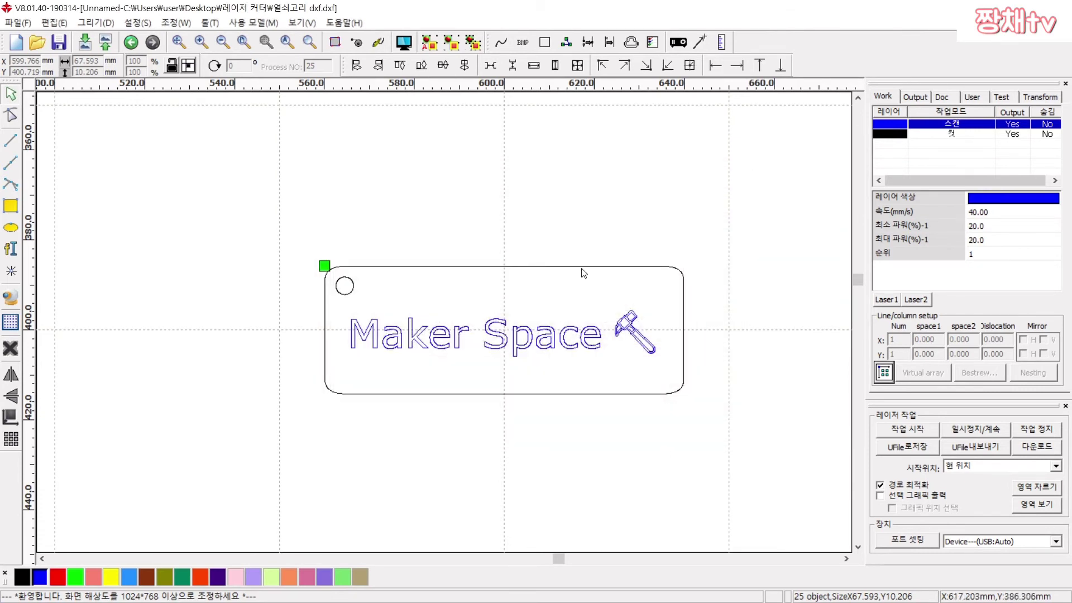
Assign the tag's outer outline and the keyring hole to the black cut layer.
{"action": "left_click", "coordinate": [581, 273]}
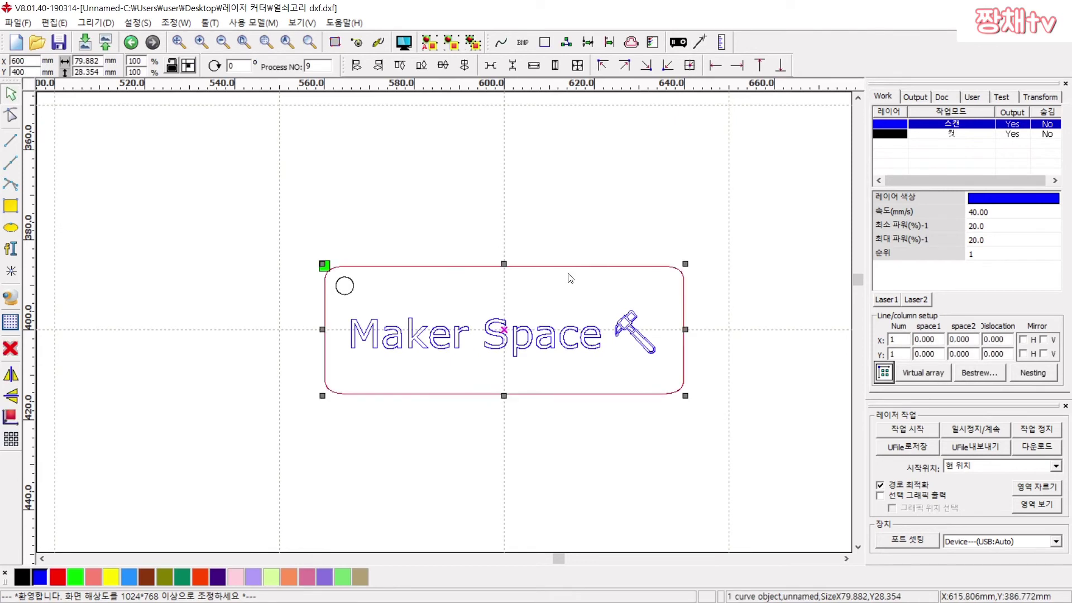
{"action": "left_click", "coordinate": [350, 294]}
{"action": "left_click", "coordinate": [407, 267], "text": "shift"}
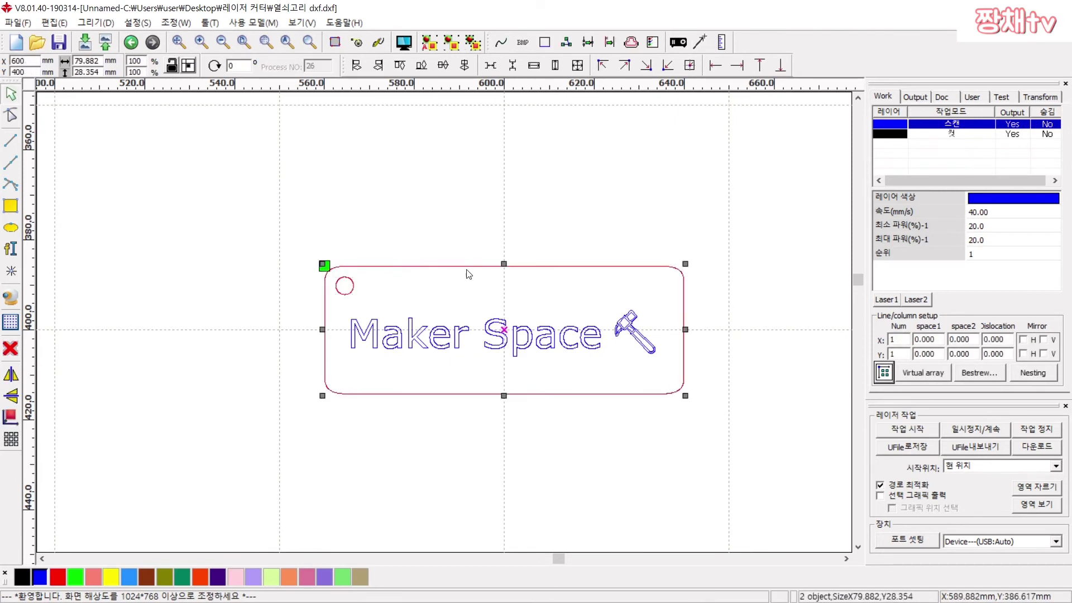
{"action": "left_click", "coordinate": [941, 134]}
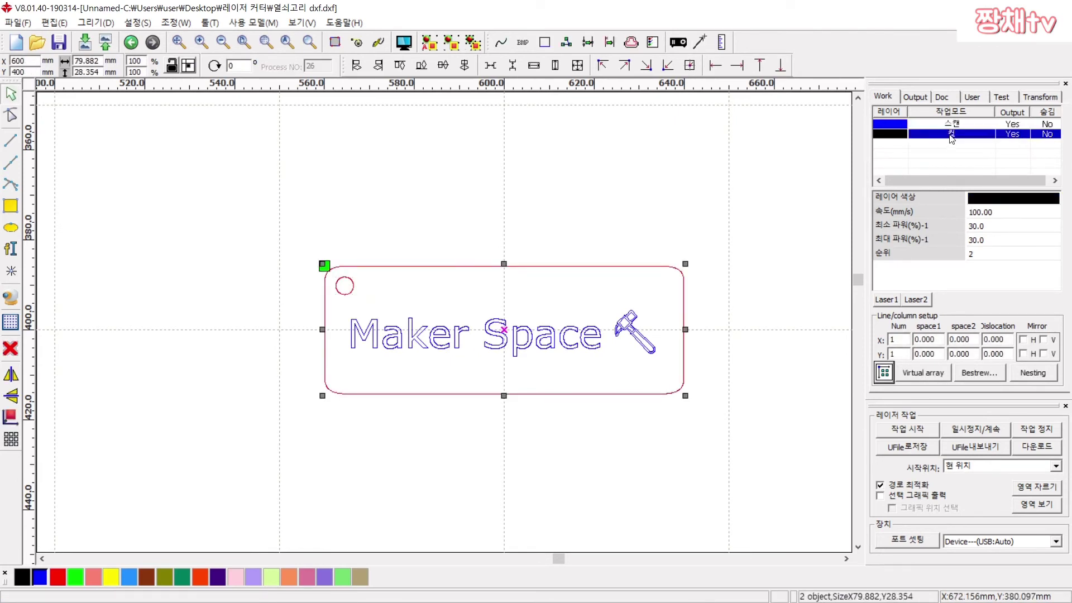
{"action": "left_click", "coordinate": [22, 576]}
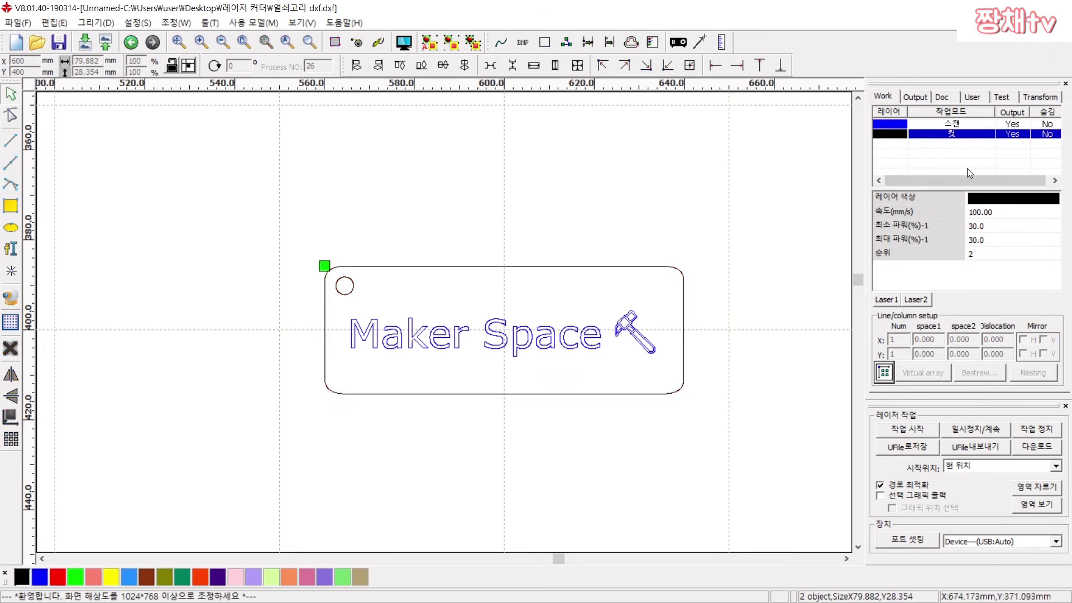
Set the black cut layer's speed to 20 mm/s in its layer parameters.
{"action": "double_click", "coordinate": [899, 136]}
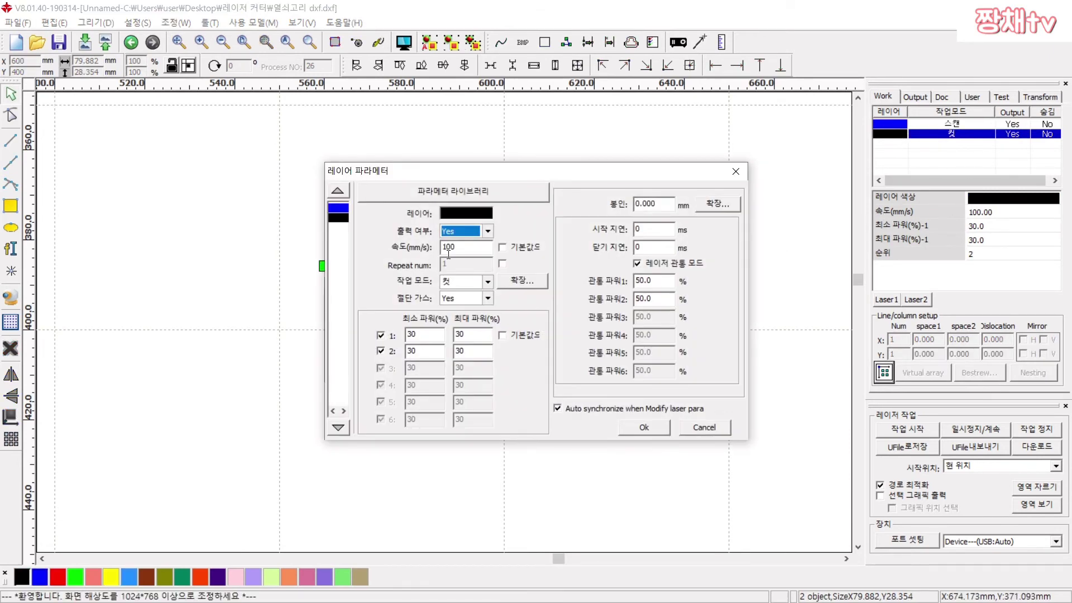
{"action": "double_click", "coordinate": [457, 247]}
{"action": "type", "text": "20"}
Set the black cut layer's minimum and maximum power to 100%.
{"action": "key", "text": "Tab"}
{"action": "key", "text": "Tab"}
{"action": "key", "text": "Tab"}
{"action": "key", "text": "Tab"}
{"action": "key", "text": "Tab"}
{"action": "type", "text": "10"}
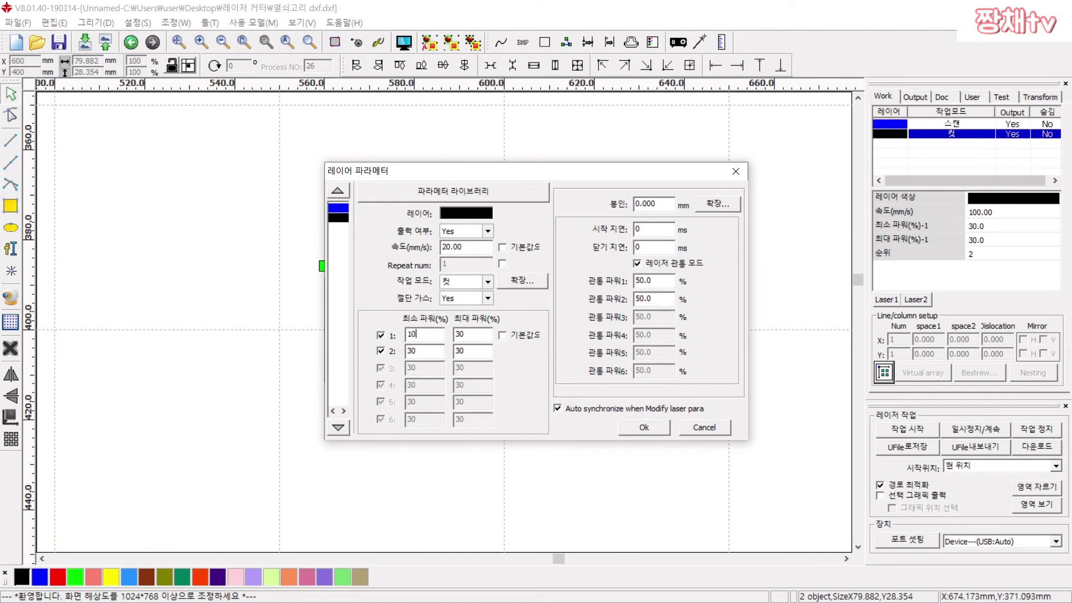
{"action": "type", "text": "0"}
{"action": "key", "text": "Tab"}
{"action": "type", "text": "100"}
Set the black cut layer's minimum and maximum power to 50% and apply the layer parameters.
{"action": "double_click", "coordinate": [428, 335]}
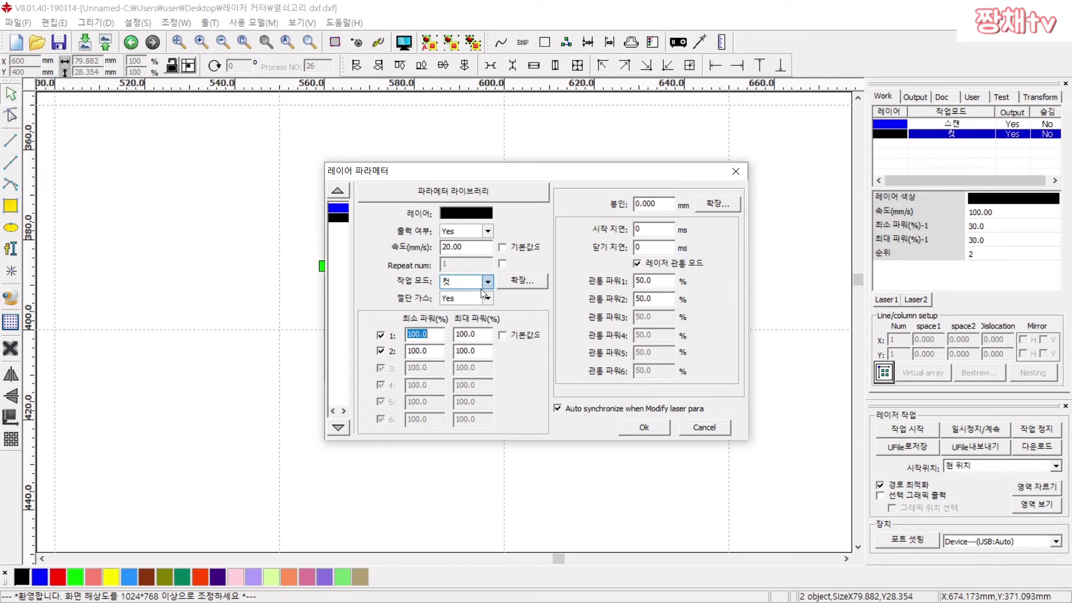
{"action": "type", "text": "50"}
{"action": "key", "text": "Tab"}
{"action": "type", "text": "5"}
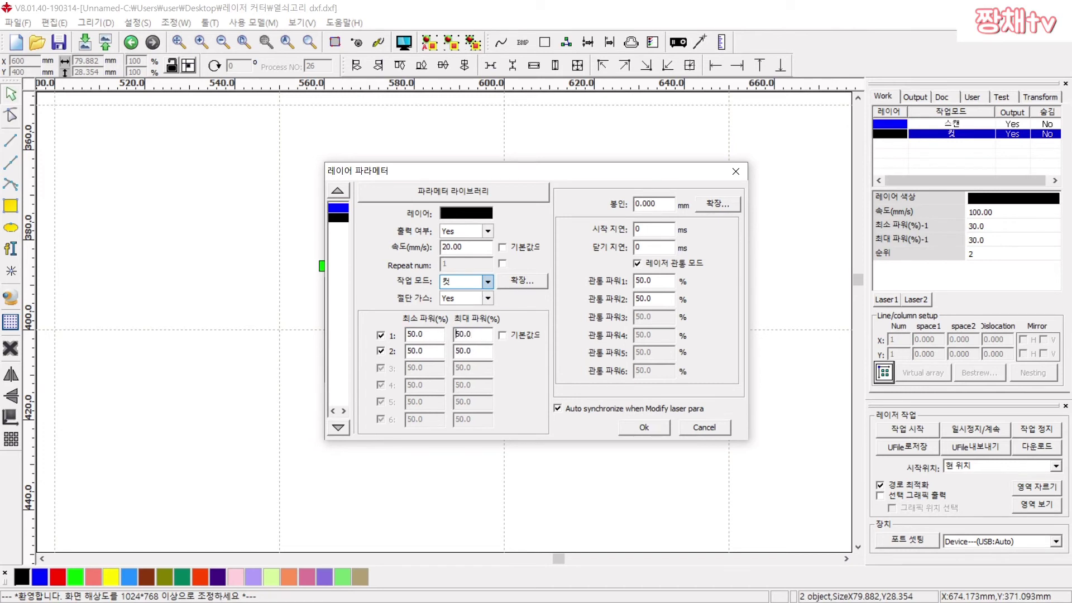
{"action": "left_click", "coordinate": [655, 433]}
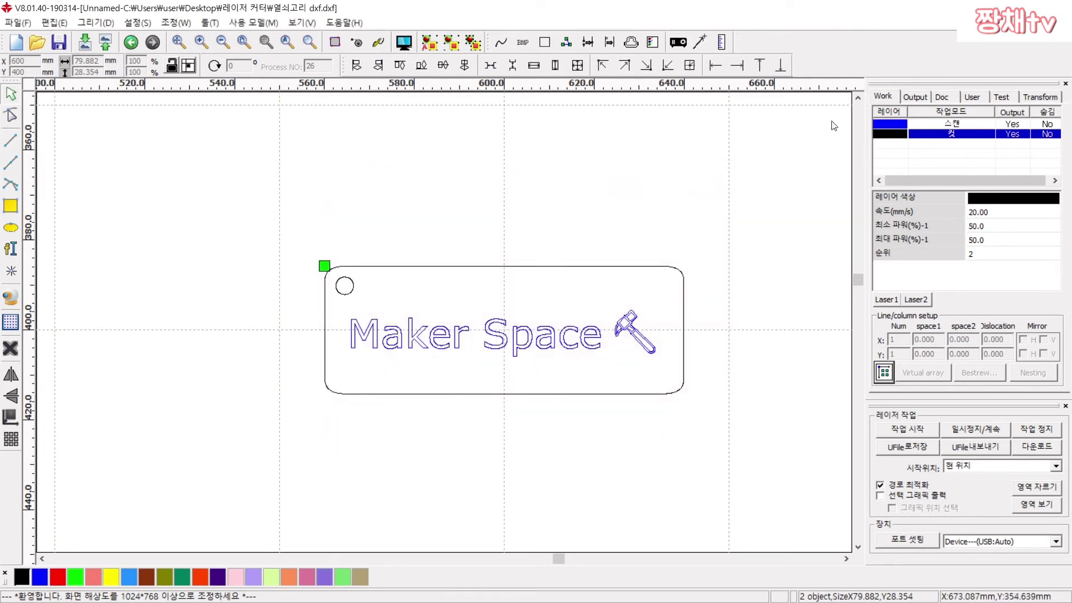
Review the speed, power and priority settings of the blue scan layer and the black cut layer.
{"action": "left_click", "coordinate": [950, 125]}
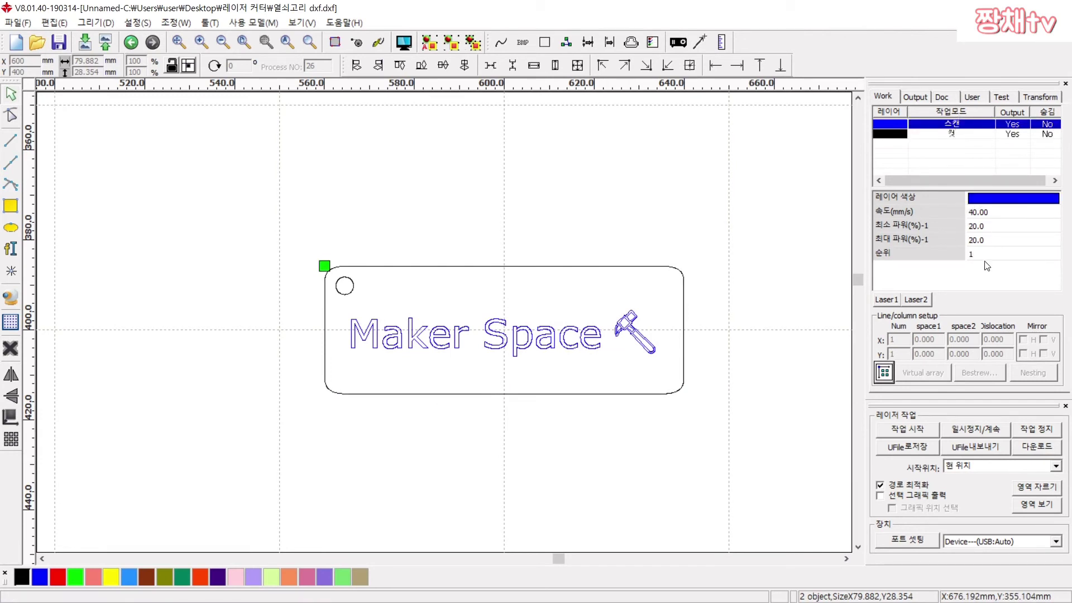
{"action": "left_click", "coordinate": [956, 138]}
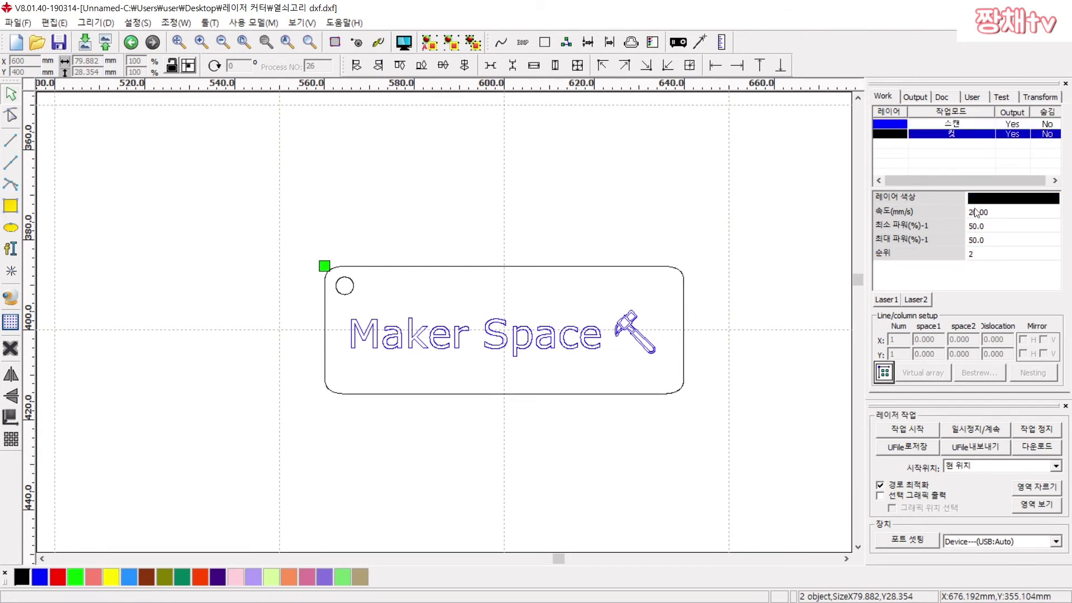
{"action": "left_click", "coordinate": [937, 126]}
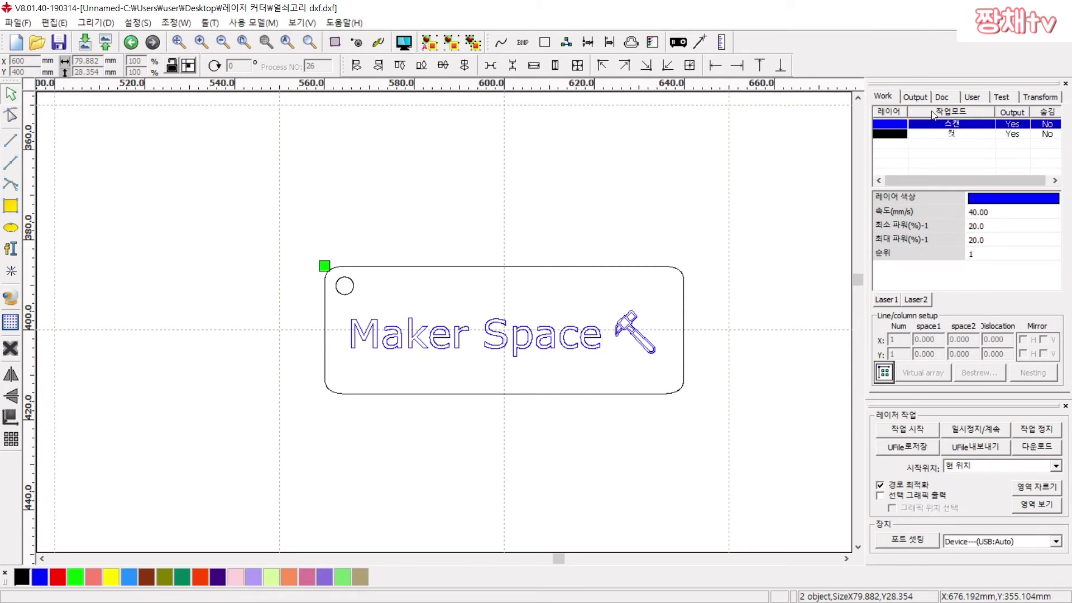
{"action": "left_click", "coordinate": [949, 133]}
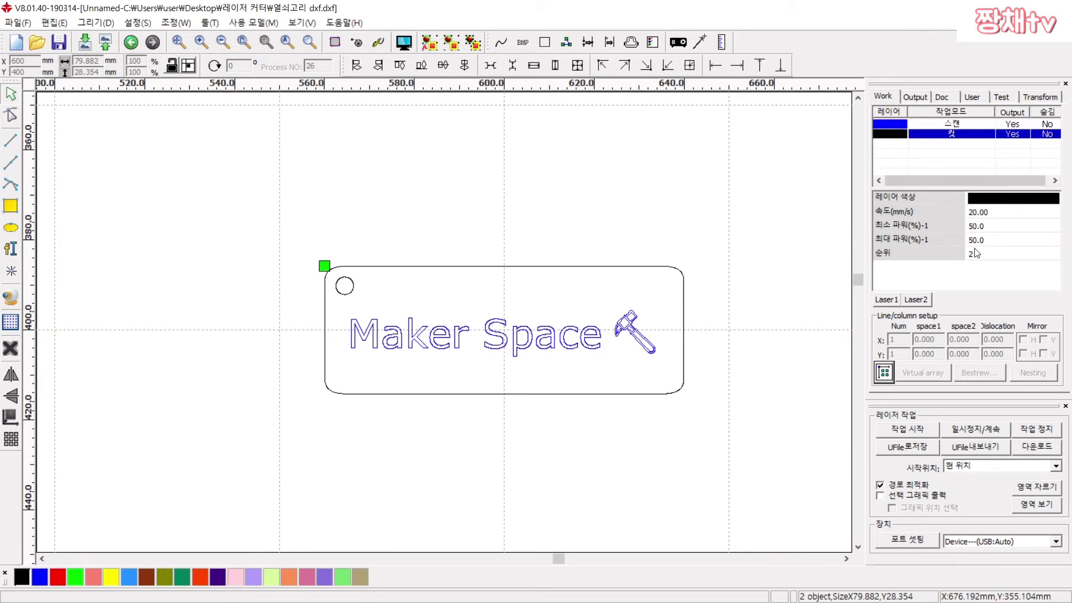
{"action": "double_click", "coordinate": [887, 124]}
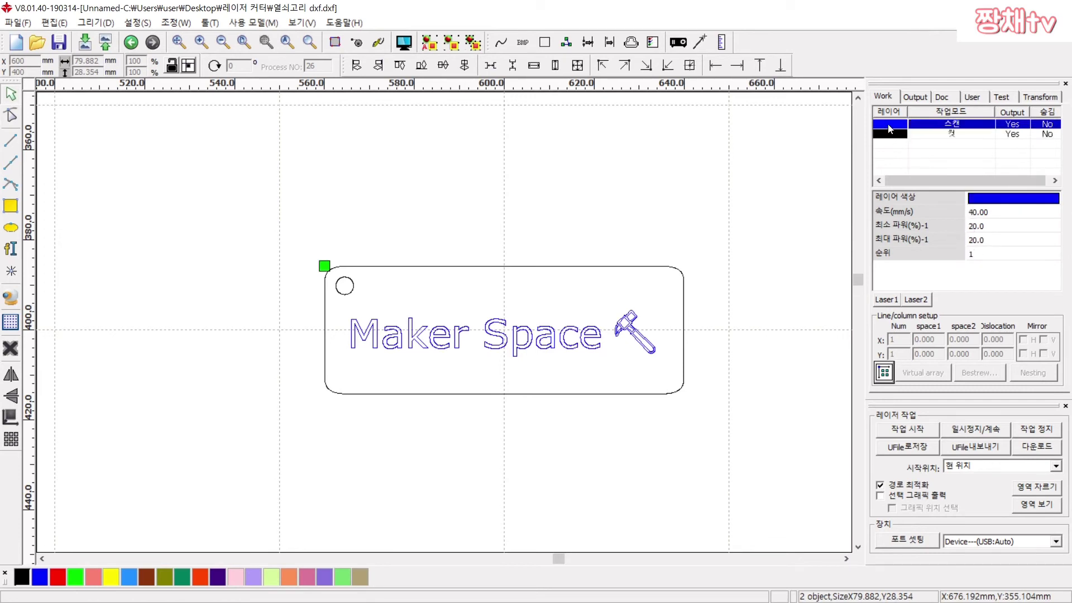
{"action": "key", "text": "Escape"}
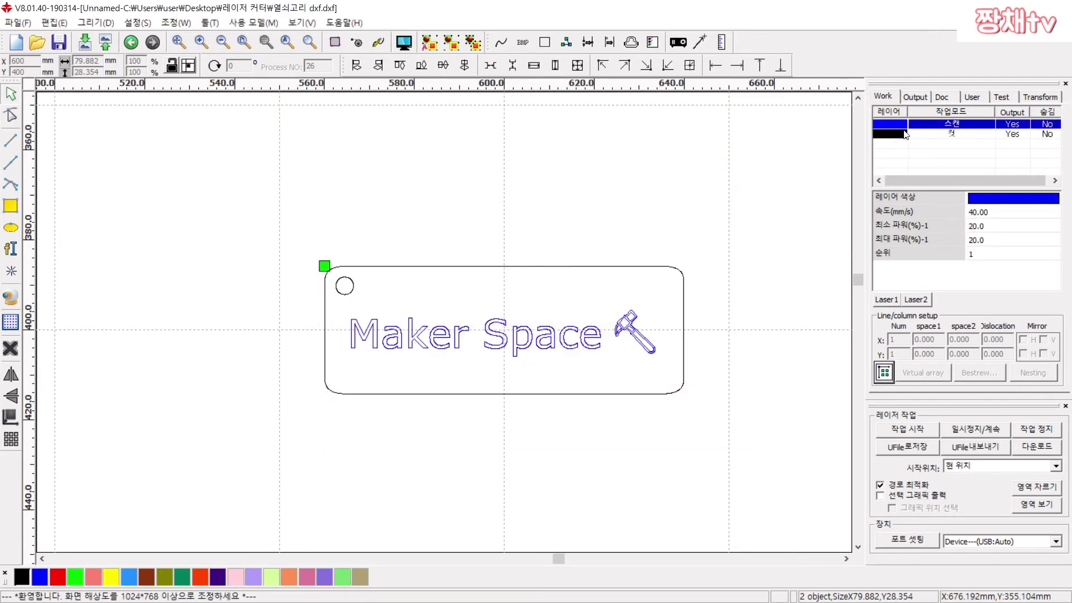
Move the black cut layer ahead of the blue scan layer and restore the scan-first order.
{"action": "left_click_drag", "start_coordinate": [894, 136], "coordinate": [895, 124]}
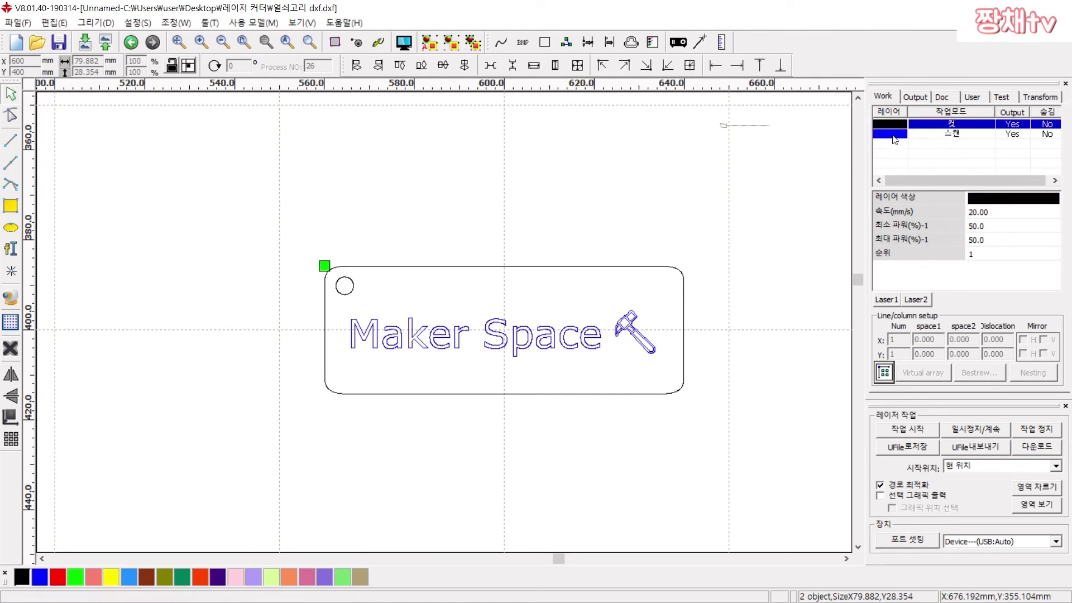
{"action": "left_click_drag", "start_coordinate": [892, 126], "coordinate": [931, 135]}
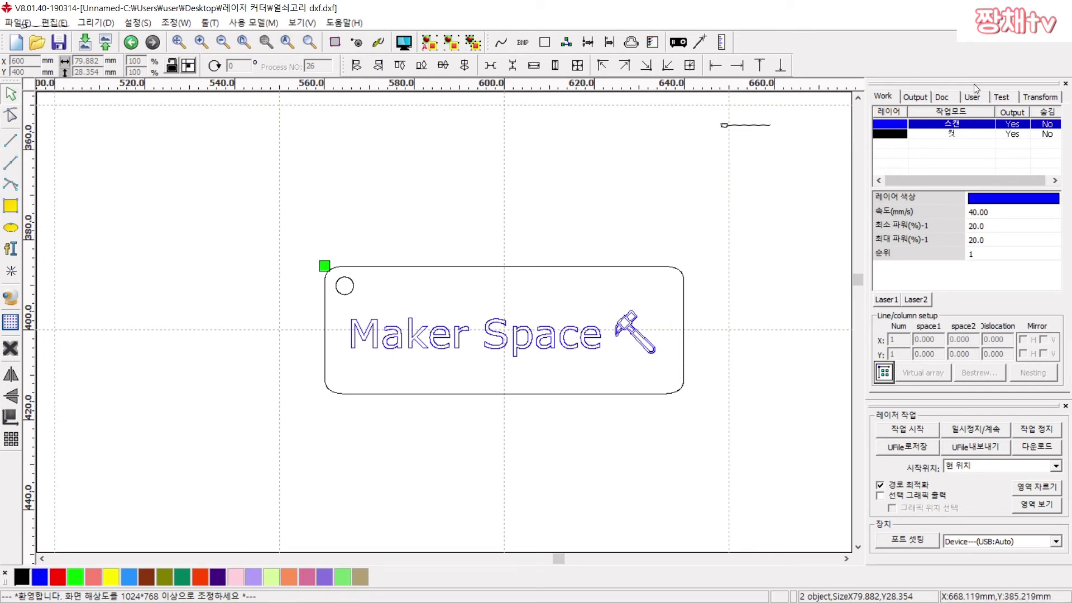
{"action": "left_click", "coordinate": [952, 134]}
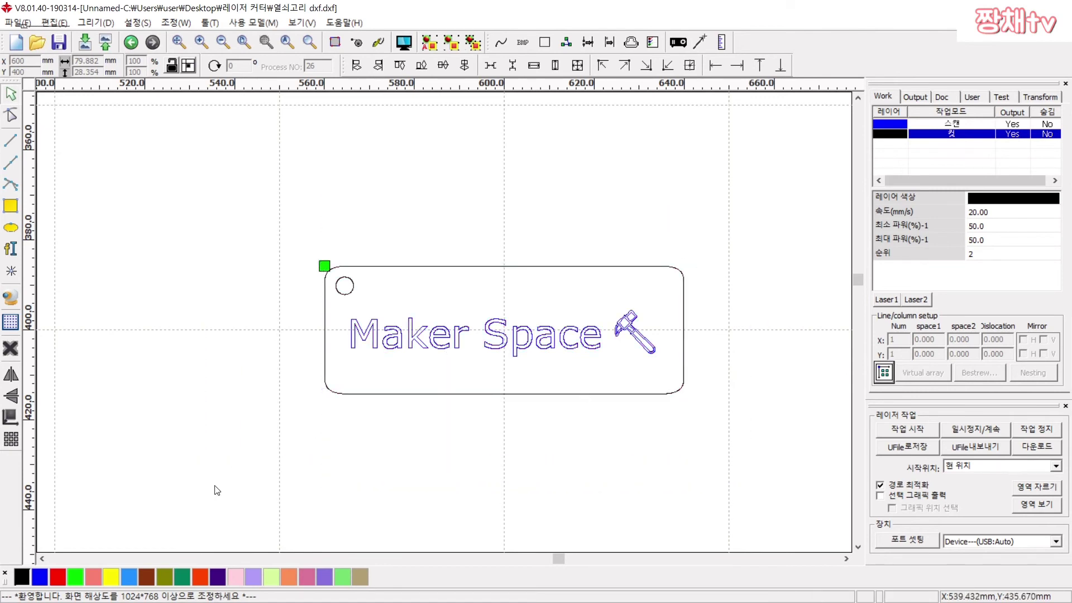
Select individual letters of "Space" to check whether they are separate objects.
{"action": "key", "text": "ctrl+a"}
{"action": "left_click", "coordinate": [737, 206]}
{"action": "left_click", "coordinate": [624, 326]}
{"action": "left_click", "coordinate": [596, 335]}
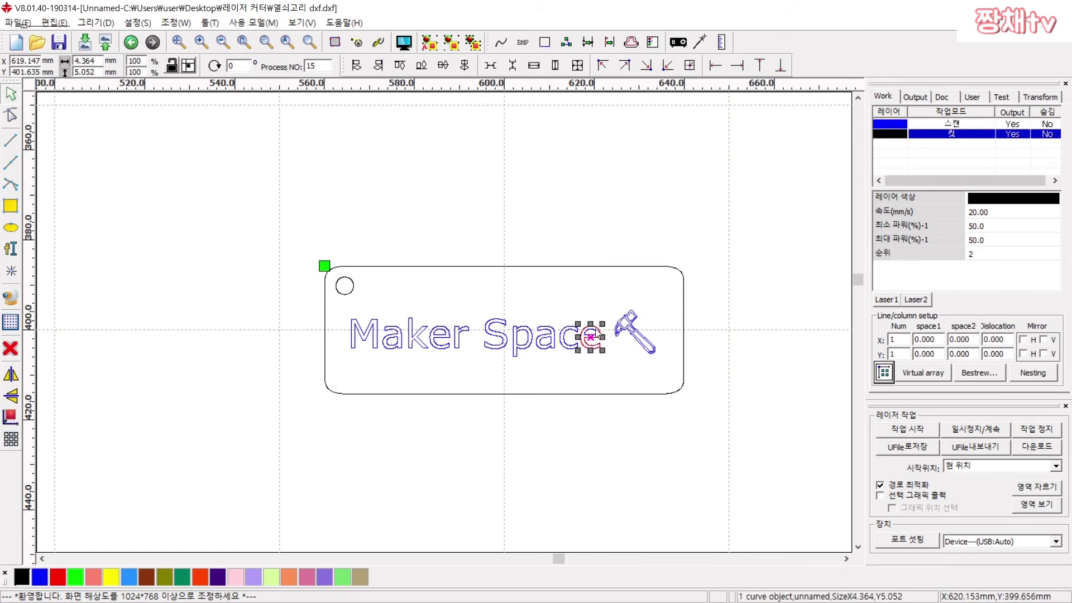
{"action": "left_click", "coordinate": [562, 336]}
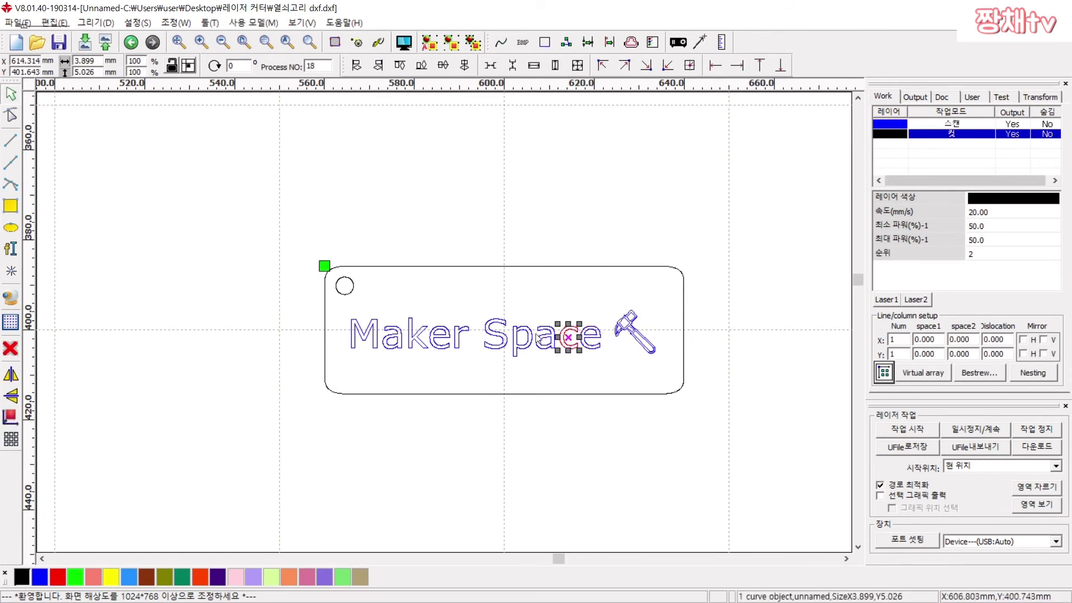
{"action": "left_click", "coordinate": [537, 337]}
Group the tag outline, hole, text and hammer into one object and try moving the group.
{"action": "left_click_drag", "start_coordinate": [755, 190], "coordinate": [237, 464]}
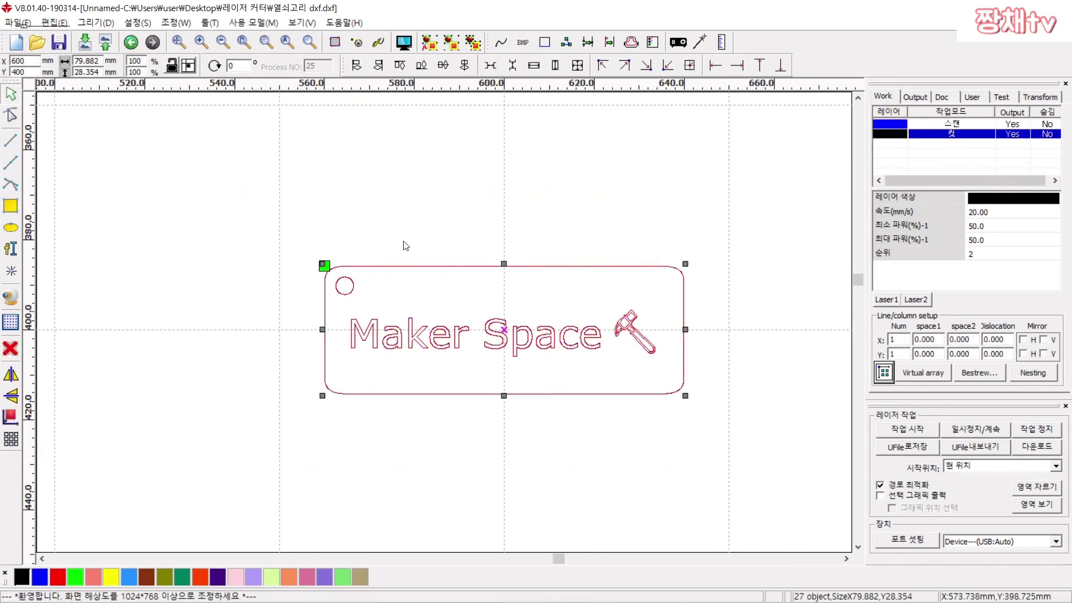
{"action": "left_click", "coordinate": [453, 46]}
{"action": "left_click", "coordinate": [511, 351]}
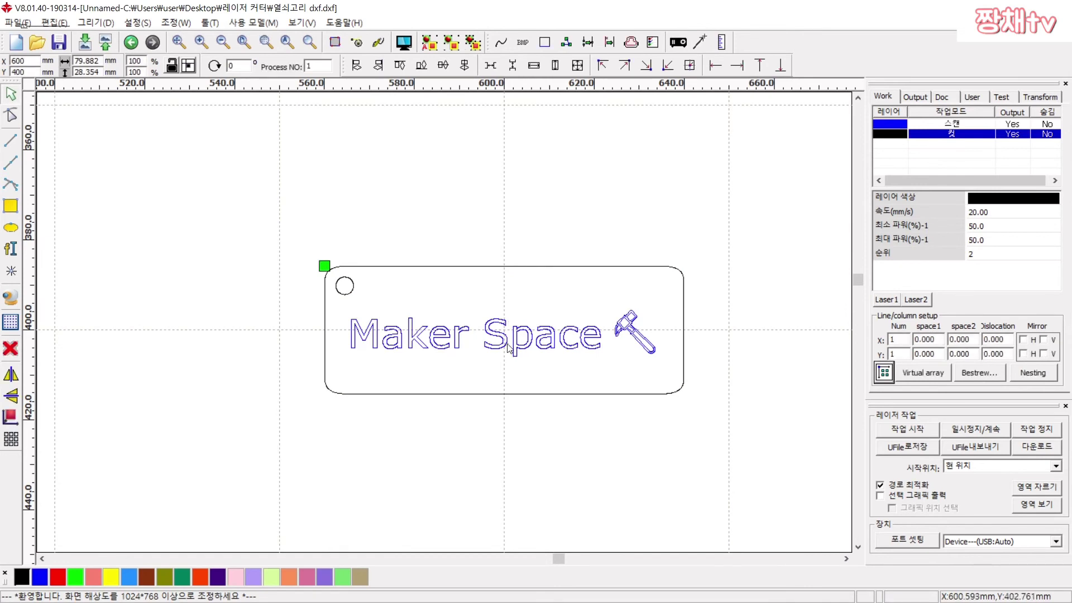
{"action": "key", "text": "ctrl+z"}
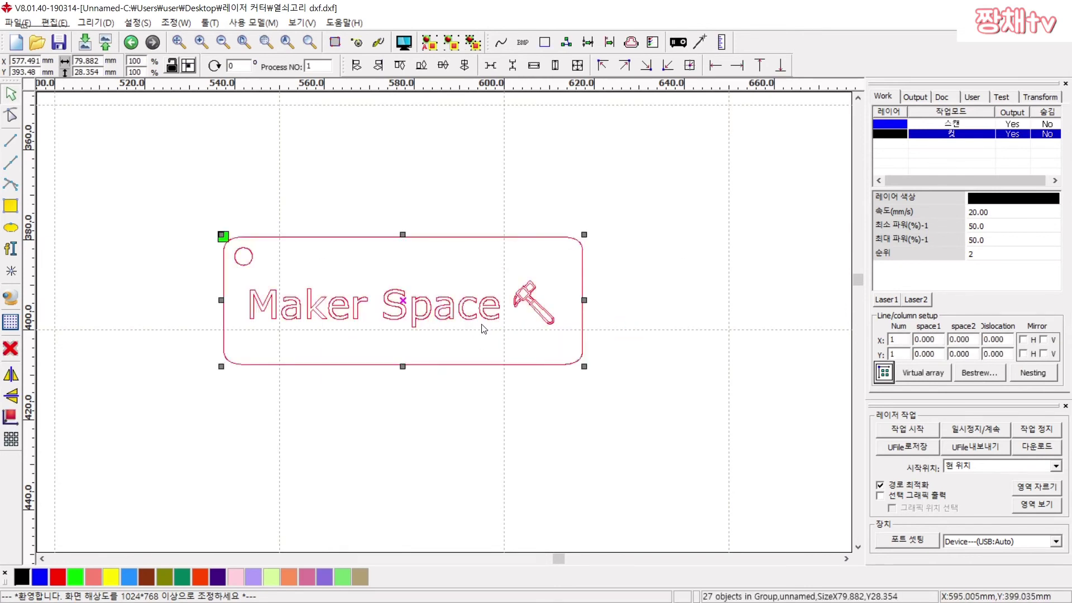
Move the grouped keyring about 14 mm to the right and 2 mm down, and deselect it.
{"action": "left_click_drag", "start_coordinate": [469, 311], "coordinate": [532, 321]}
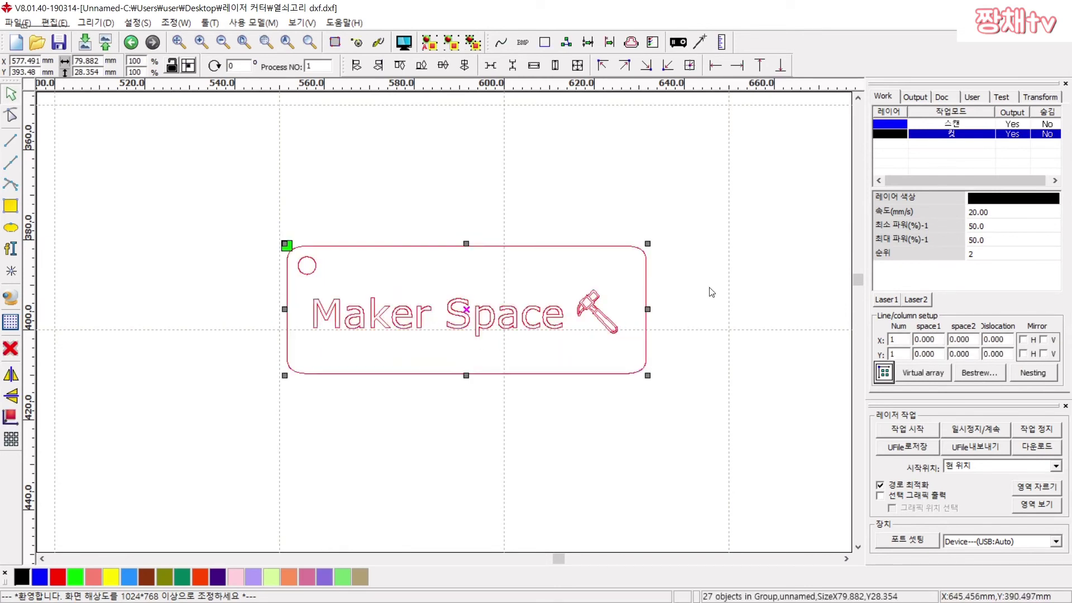
{"action": "left_click", "coordinate": [728, 218]}
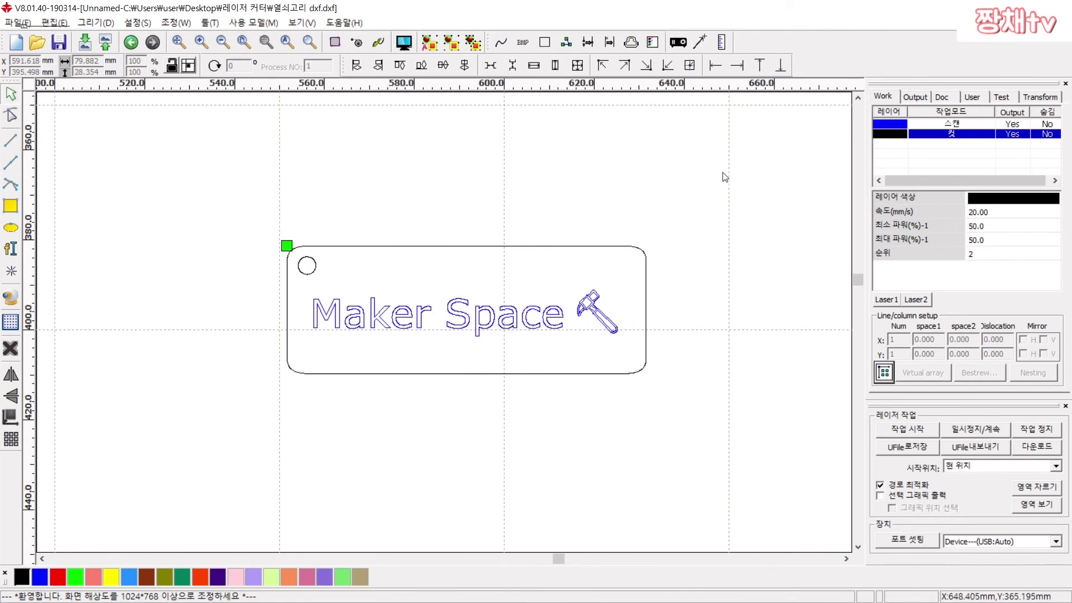
{"action": "left_click_drag", "start_coordinate": [653, 167], "coordinate": [342, 476]}
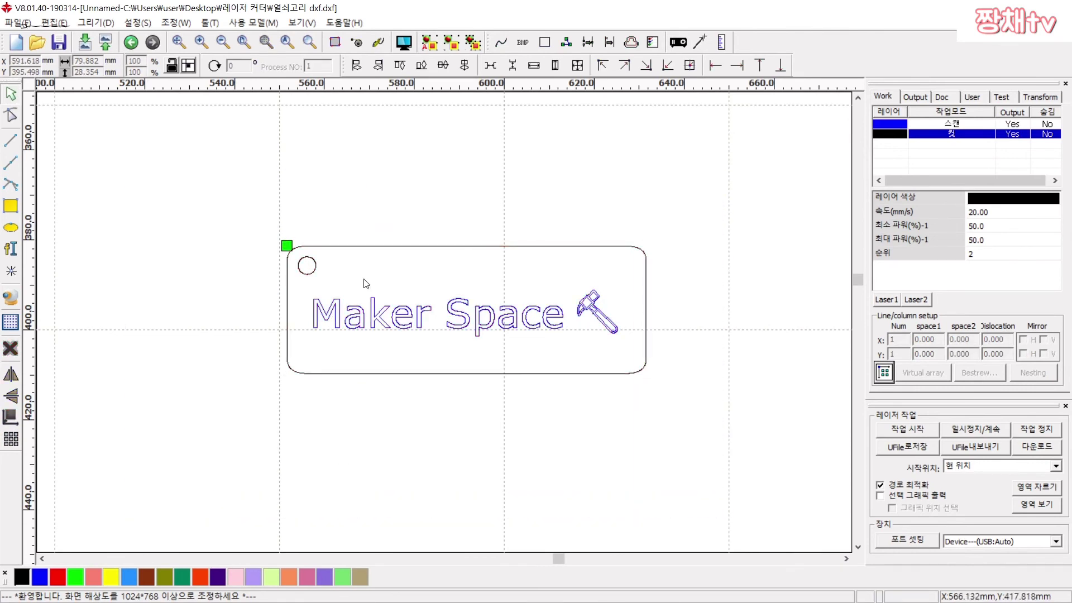
Preview the keyring's laser path by running the simulation, lower the simulation ratio to 1.0, and close the preview.
{"action": "left_click", "coordinate": [406, 42]}
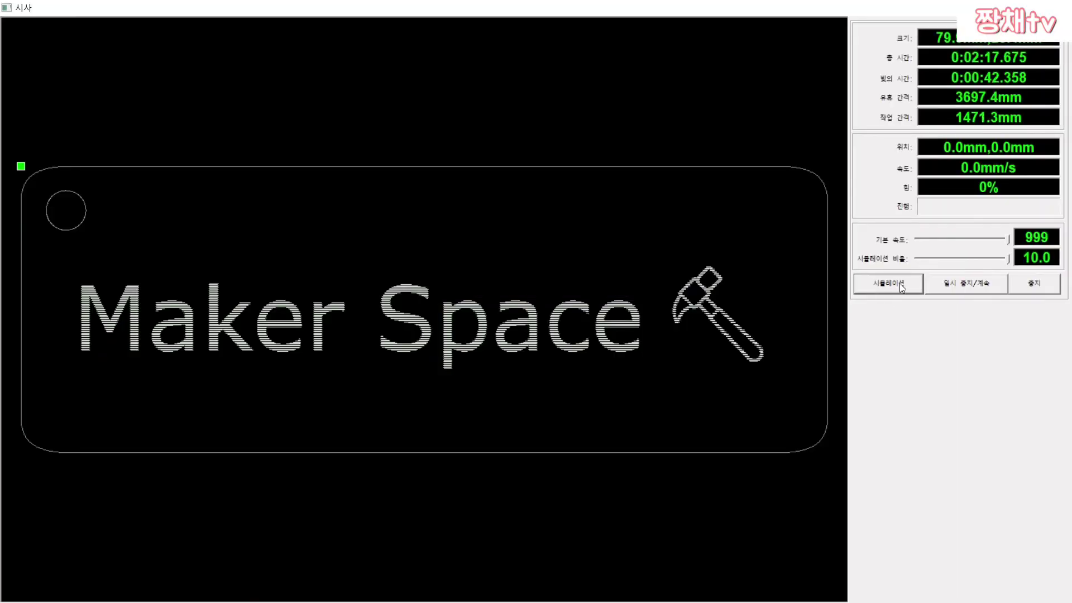
{"action": "left_click", "coordinate": [899, 283]}
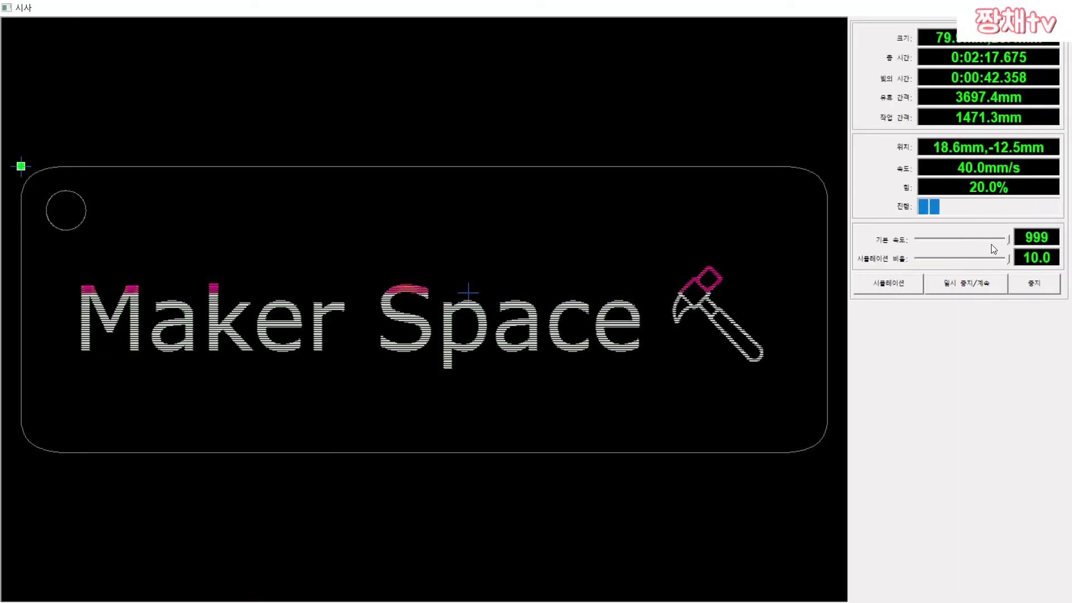
{"action": "mouse_move", "coordinate": [1008, 257]}
{"action": "left_mouse_down"}
{"action": "mouse_move", "coordinate": [921, 256]}
{"action": "mouse_move", "coordinate": [1008, 260]}
{"action": "left_mouse_up"}
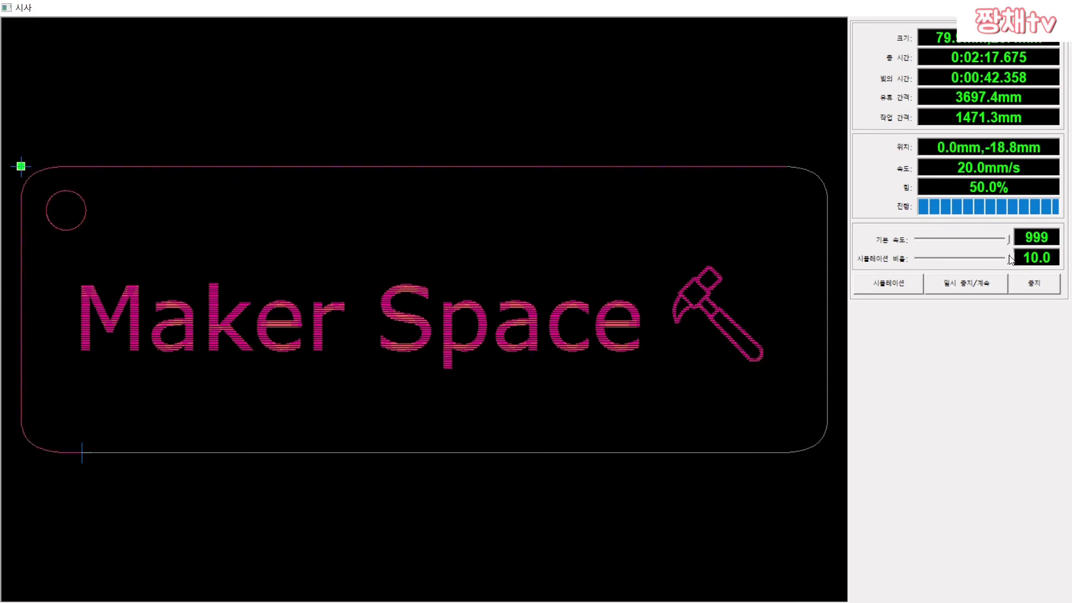
{"action": "left_click_drag", "start_coordinate": [1008, 258], "coordinate": [963, 263]}
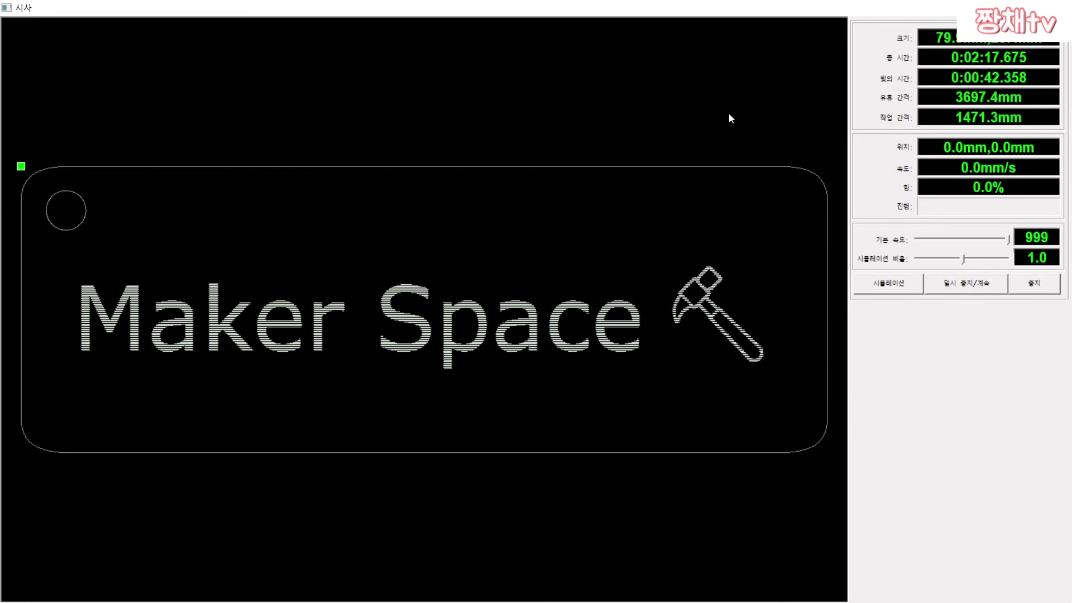
{"action": "key", "text": "Escape"}
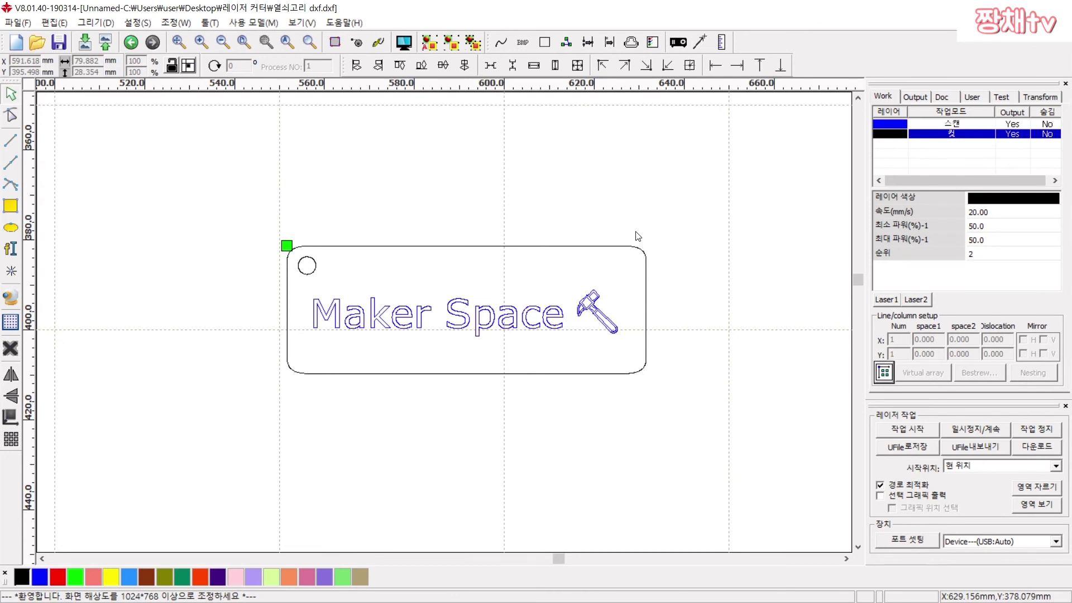
Try to start the keyring's laser job from the current position, dismissing any dialogs.
{"action": "left_click", "coordinate": [903, 431]}
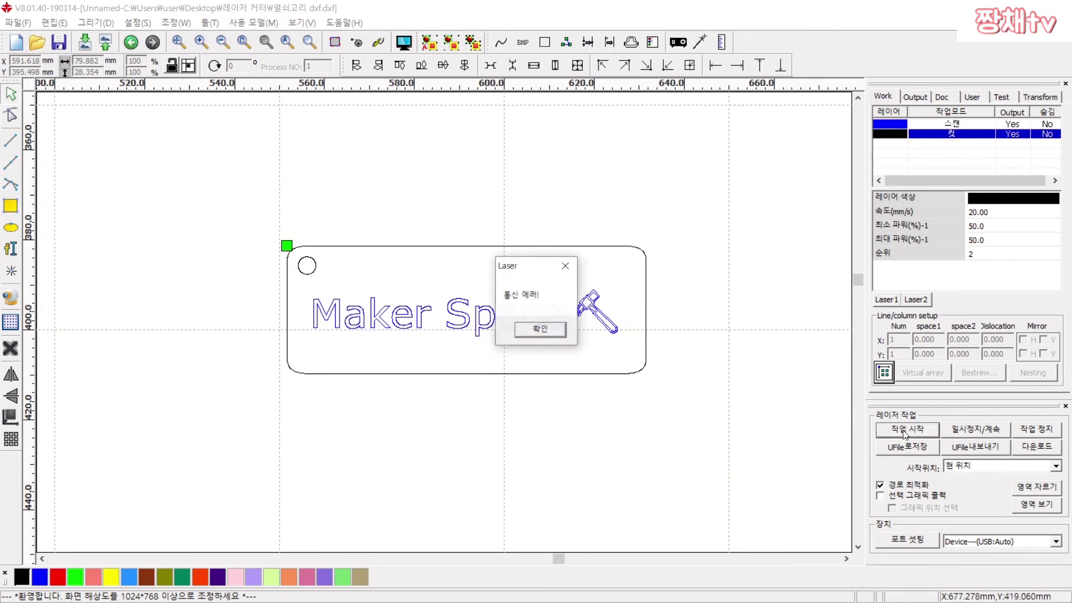
{"action": "left_click", "coordinate": [541, 330]}
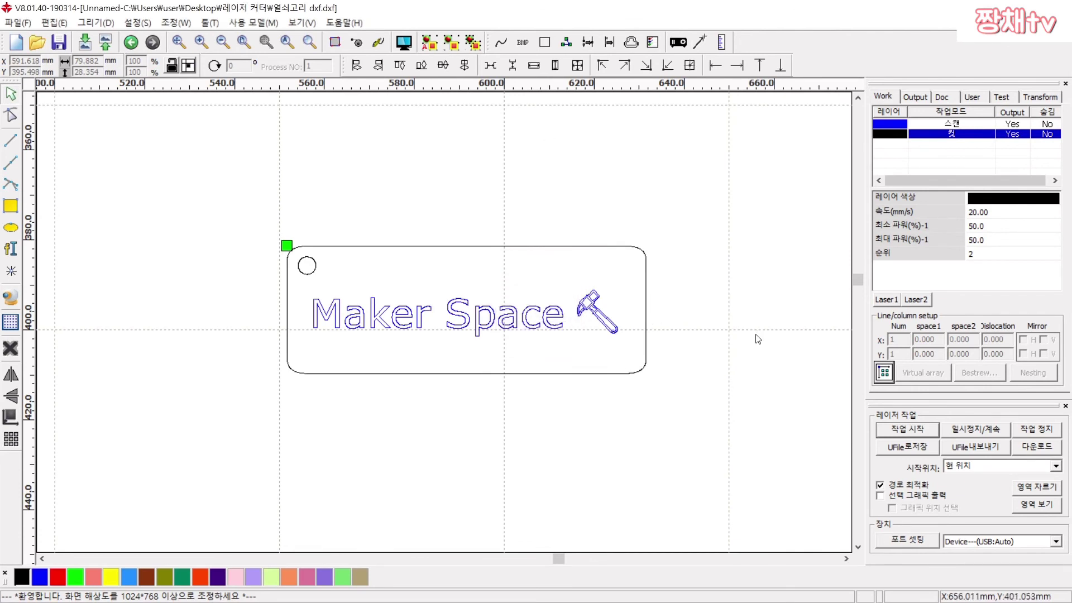
{"action": "key", "text": "Return"}
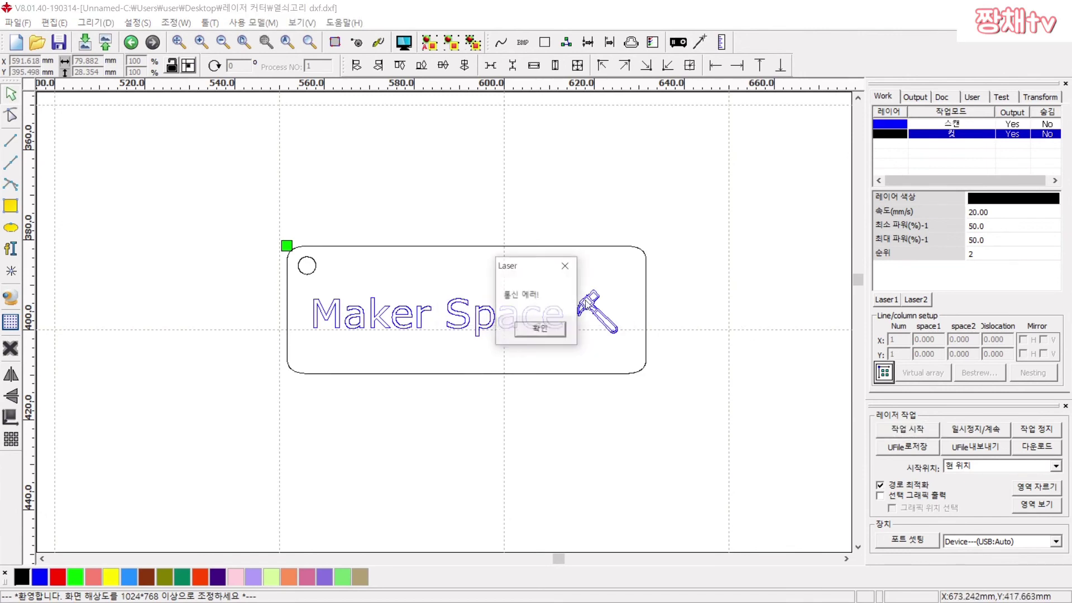
{"action": "left_click", "coordinate": [540, 330]}
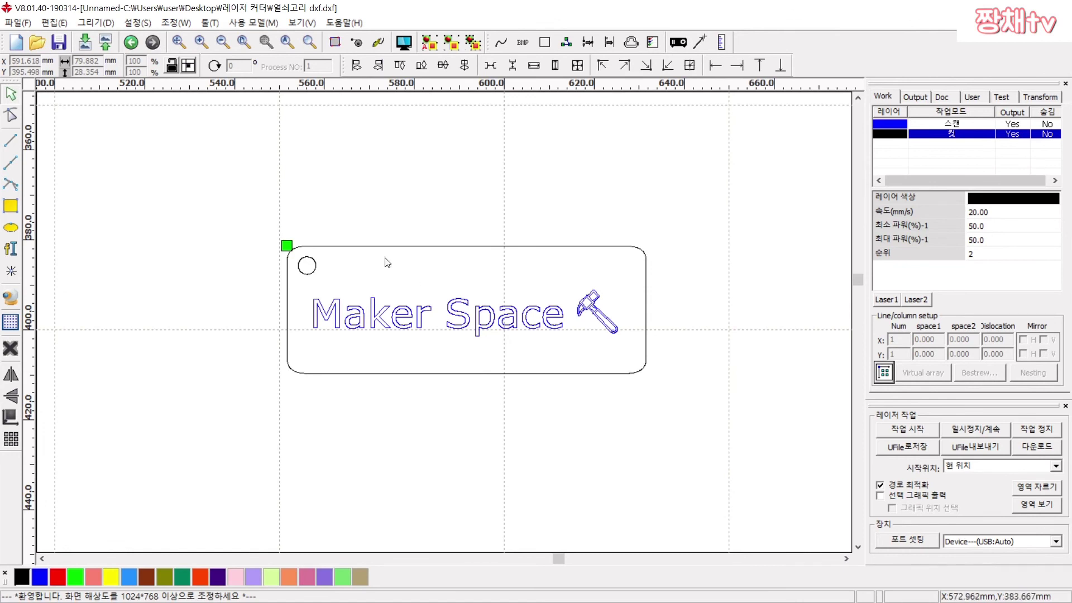
Save the keyring job as a Laser Files (*.rld) document named "열쇠고리 rld" in the 레이저 커터 folder.
{"action": "left_click_drag", "start_coordinate": [220, 442], "coordinate": [725, 175]}
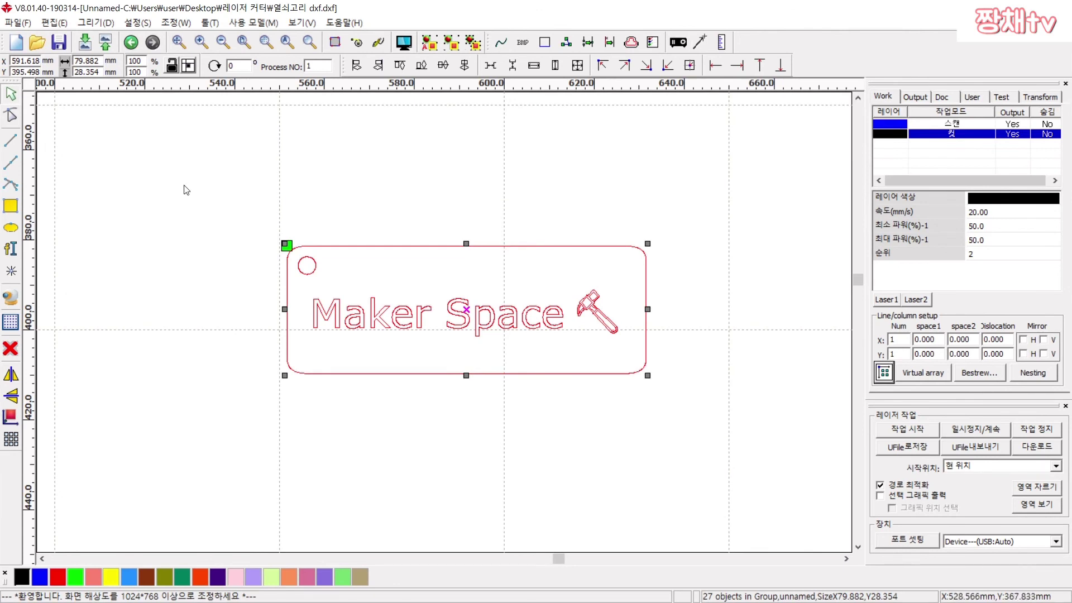
{"action": "left_click", "coordinate": [214, 198]}
{"action": "left_click", "coordinate": [18, 23]}
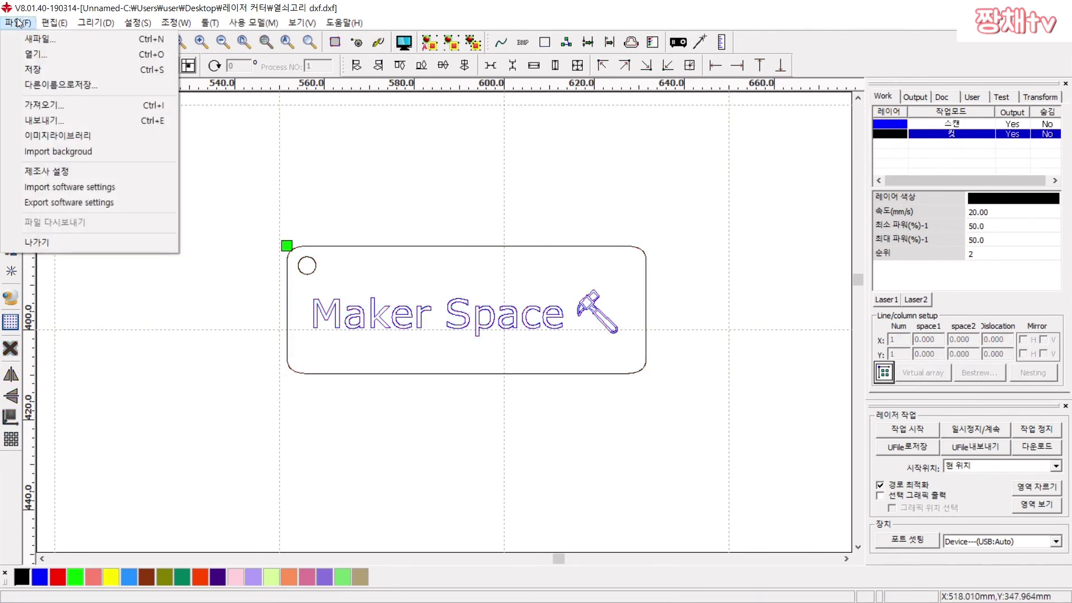
{"action": "left_click", "coordinate": [45, 86]}
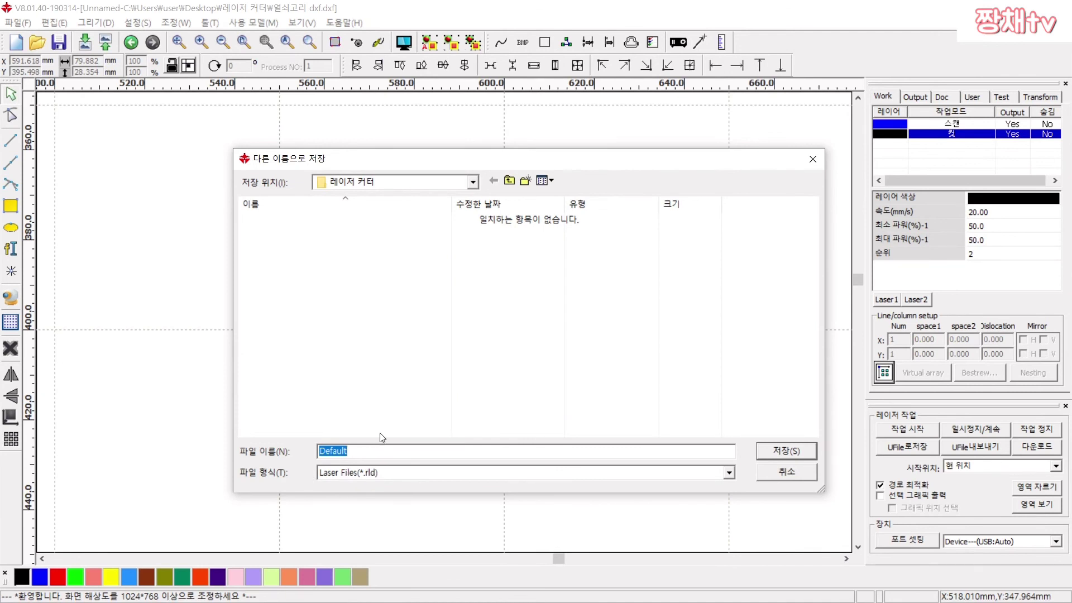
{"action": "type", "text": "열쇠고리 rld"}
{"action": "left_click", "coordinate": [786, 451]}
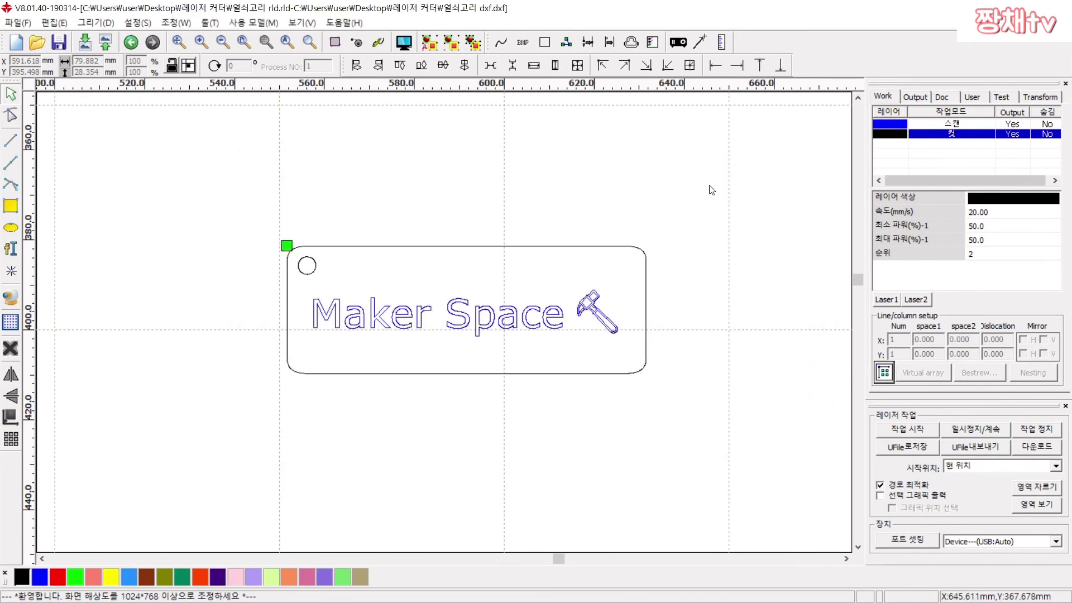
{"action": "left_click_drag", "start_coordinate": [712, 190], "coordinate": [206, 445]}
{"action": "left_click", "coordinate": [221, 449]}
{"action": "left_click", "coordinate": [10, 249]}
{"action": "left_click", "coordinate": [359, 160]}
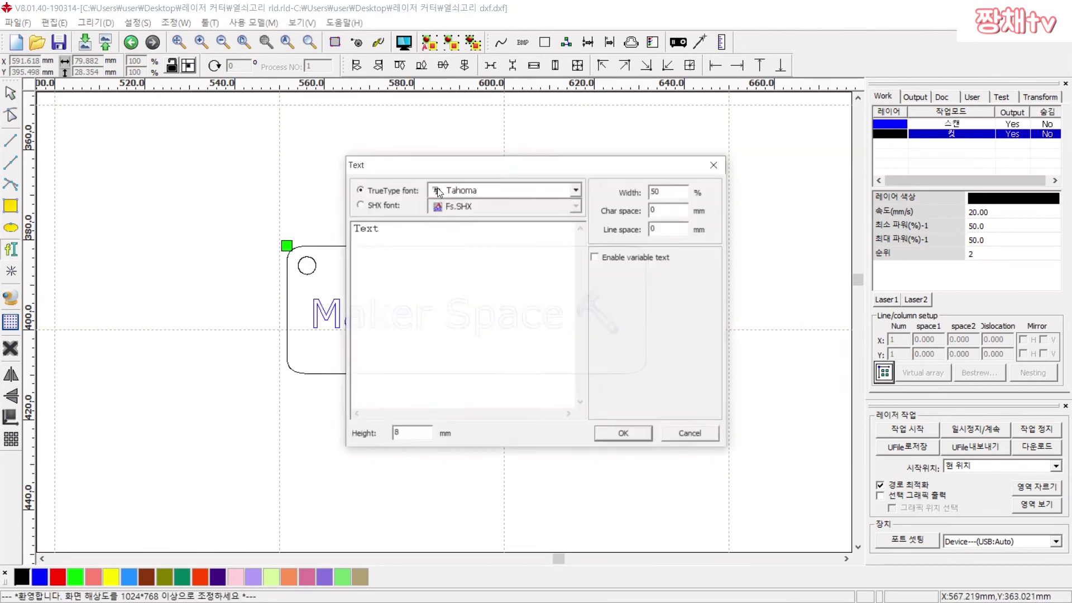
{"action": "key", "text": "ctrl+a"}
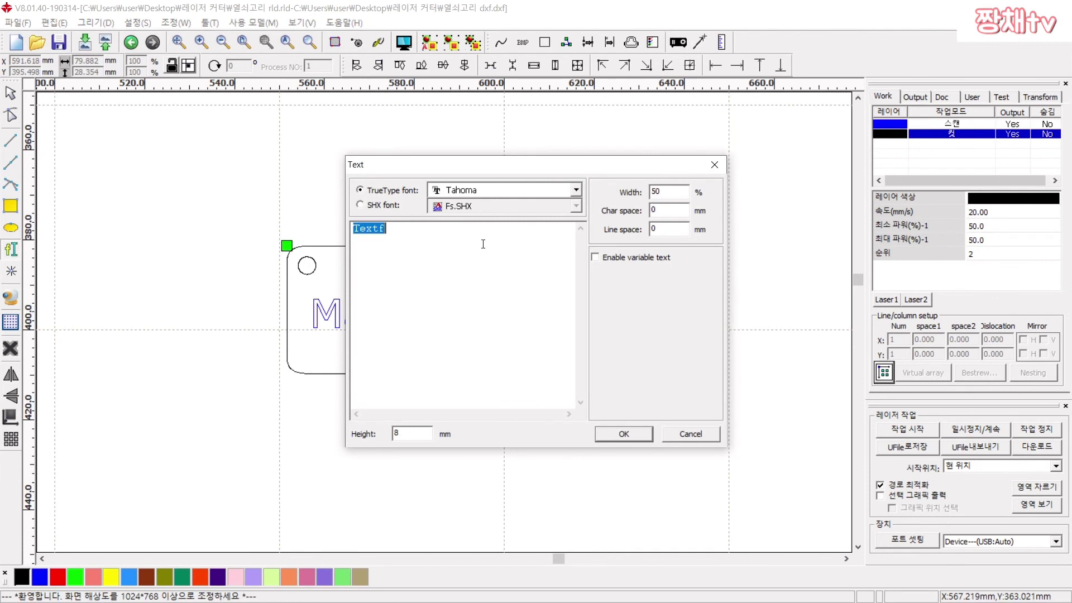
{"action": "type", "text": "falt"}
{"action": "key", "text": "BackSpace"}
{"action": "key", "text": "Right"}
{"action": "type", "text": "a"}
{"action": "key", "text": "shift+Left"}
{"action": "key", "text": "shift+Left"}
{"action": "key", "text": "shift+Left"}
{"action": "key", "text": "shift+Left"}
{"action": "key", "text": "shift+Left"}
{"action": "key", "text": "shift+Left"}
{"action": "key", "text": "shift+Left"}
{"action": "key", "text": "shift+Left"}
{"action": "key", "text": "Escape"}
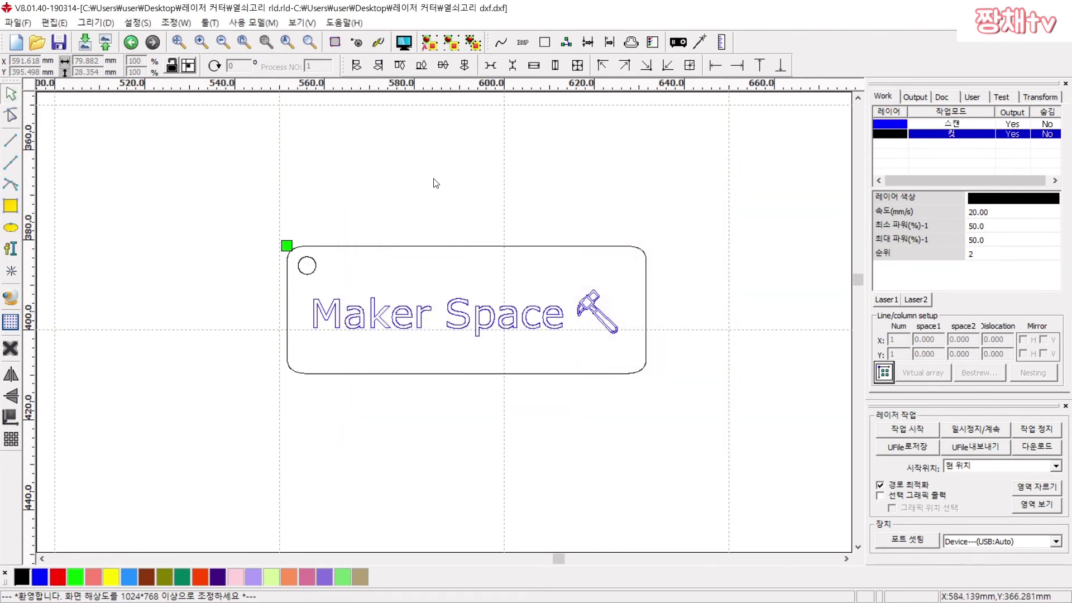
{"action": "left_click_drag", "start_coordinate": [729, 162], "coordinate": [273, 450]}
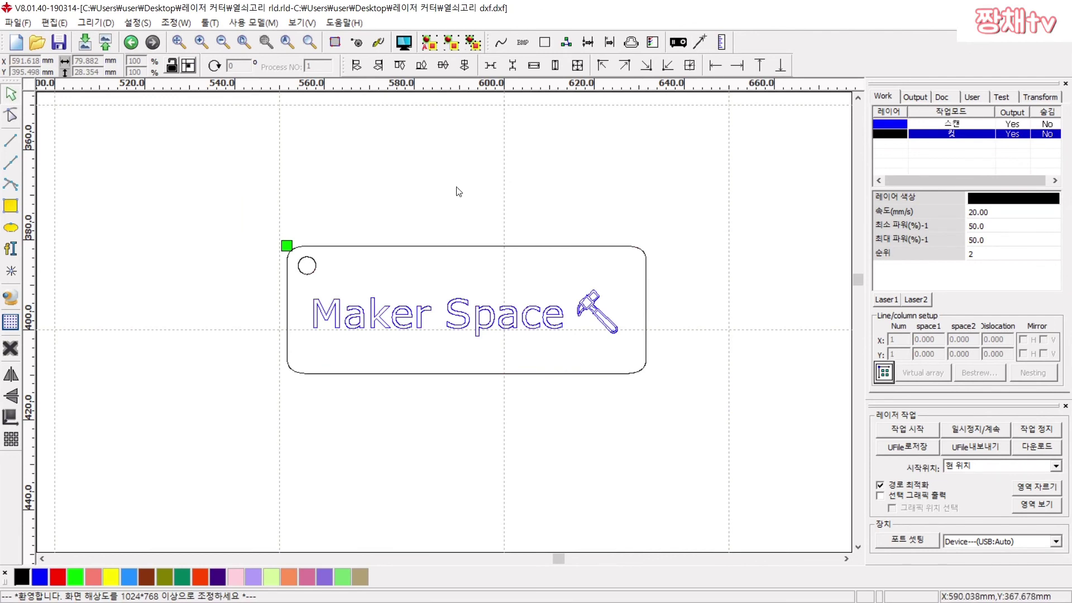